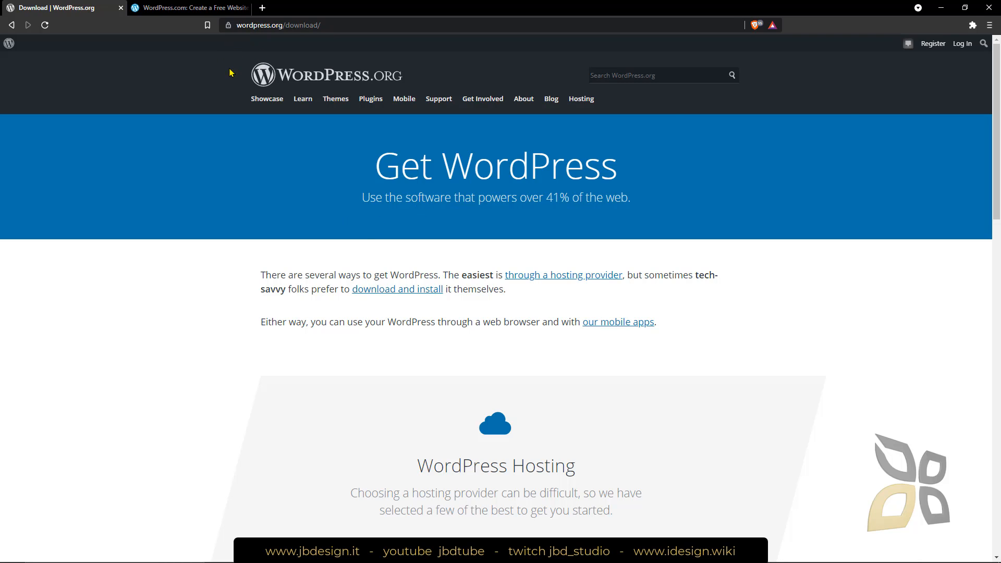
Look over the WordPress.org download options and the WordPress.com account sign-up page, returning to the WordPress.com homepage
scroll(524, 339, "down", 9)
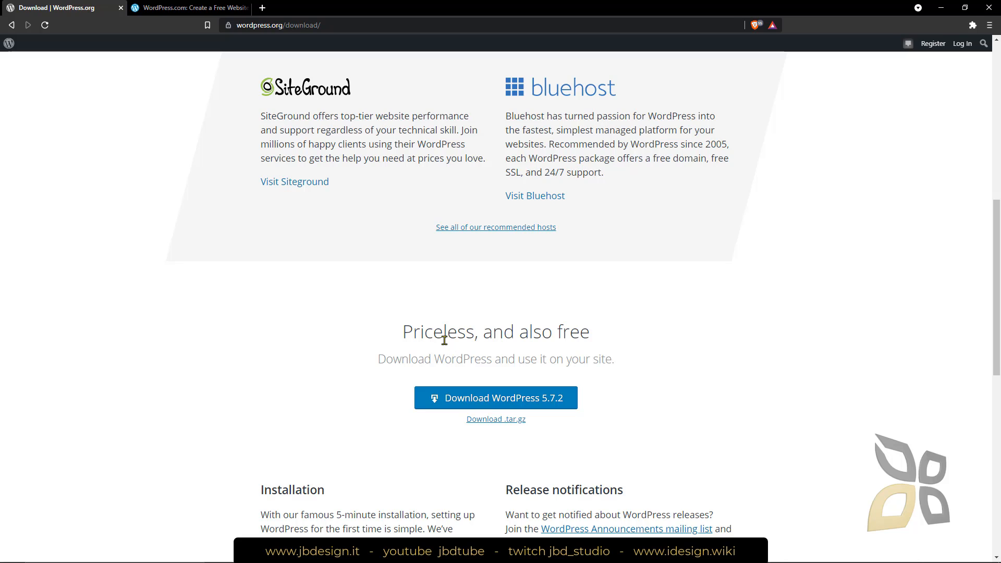
left_click(197, 8)
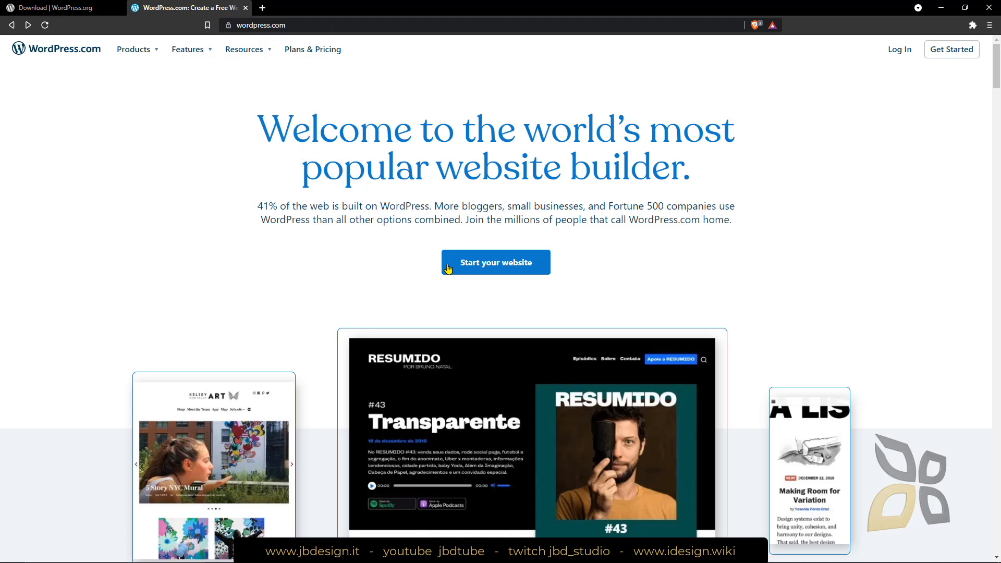
left_click(507, 269)
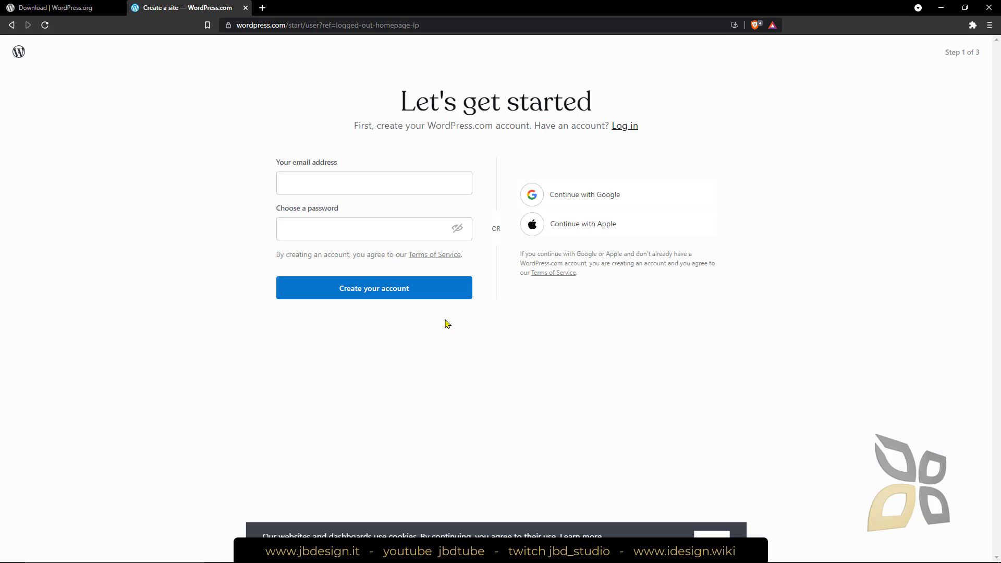
key("alt+Left")
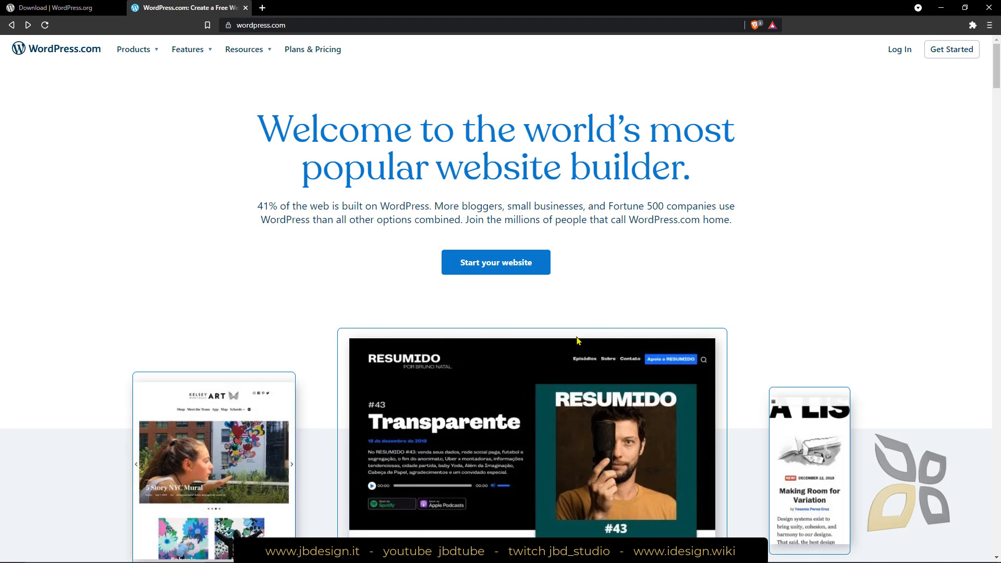
Examine the WordPress.com homepage sections on themes, site building, ecommerce and marketing
scroll(404, 344, "down", 6)
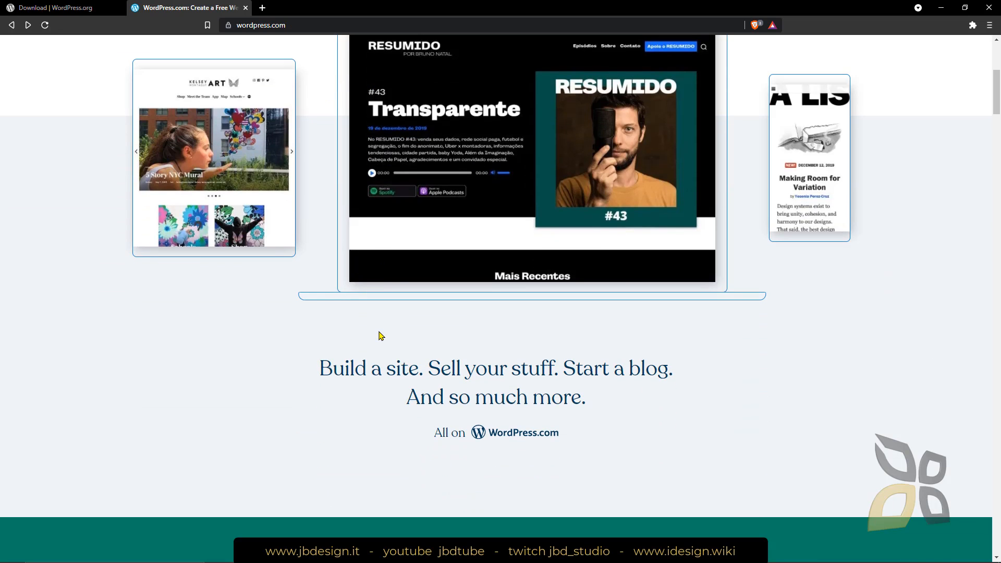
scroll(357, 324, "down", 3)
scroll(351, 317, "up", 6)
scroll(346, 316, "down", 10)
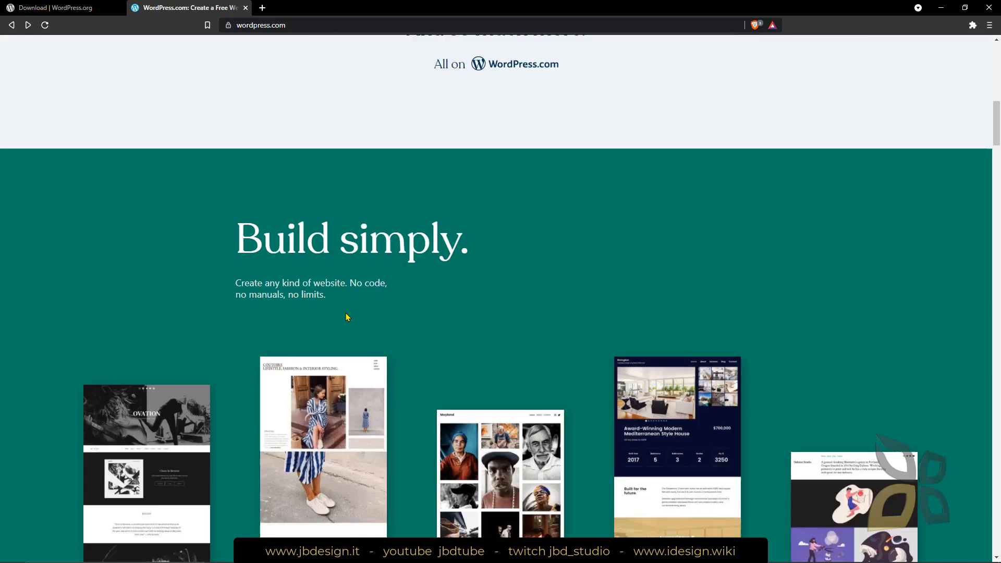
scroll(345, 316, "down", 15)
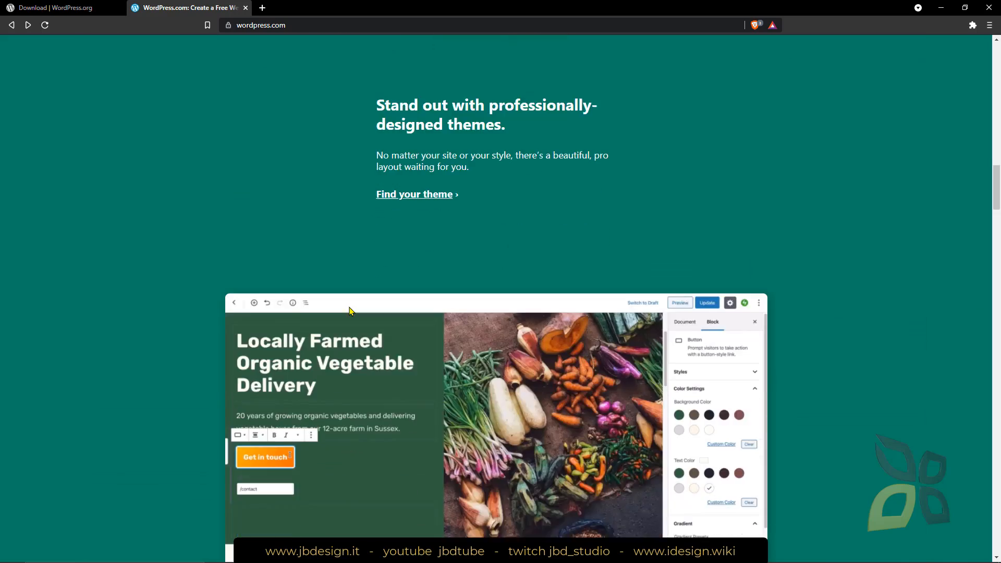
scroll(349, 310, "down", 12)
left_click(999, 329)
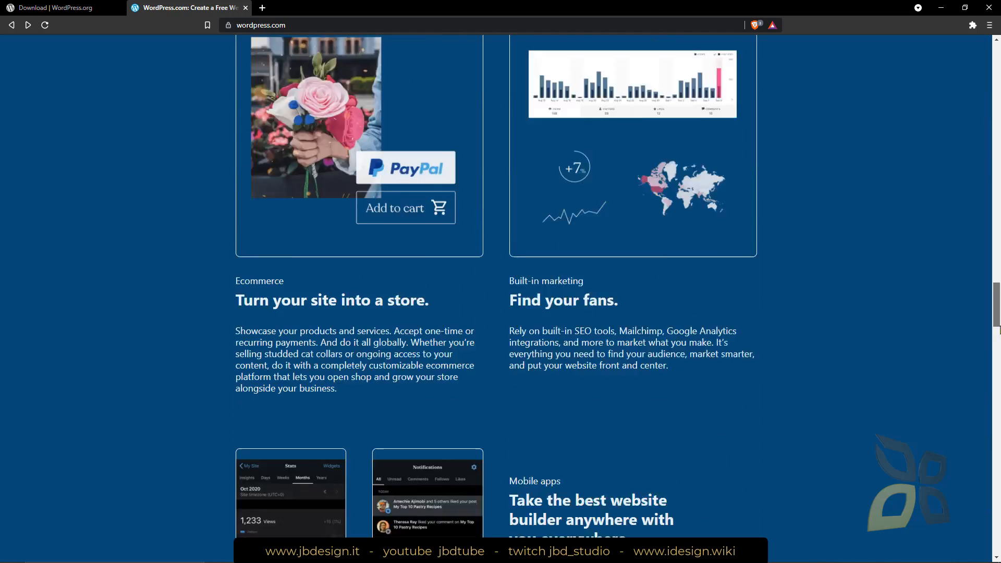
left_click_drag(1000, 328, 995, 66)
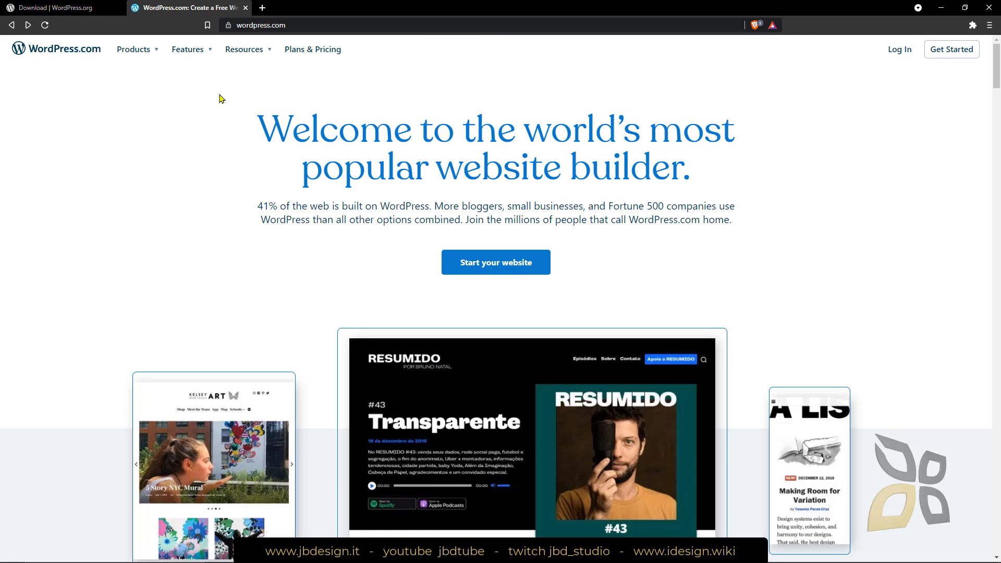
View the WordPress.com product list and compare the Free, Personal, Premium, Business and eCommerce plans under Plans & Pricing
left_click(133, 54)
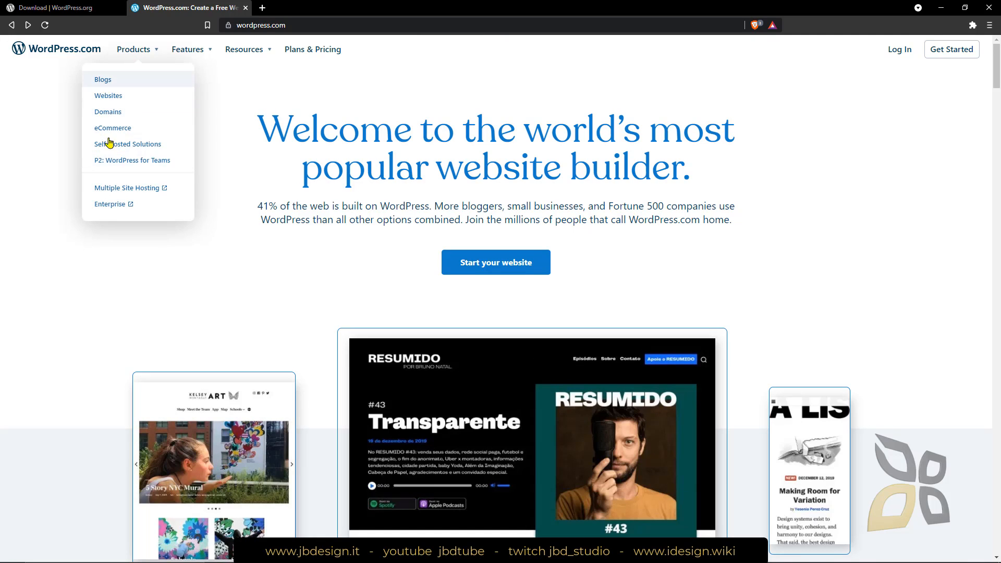
left_click(301, 53)
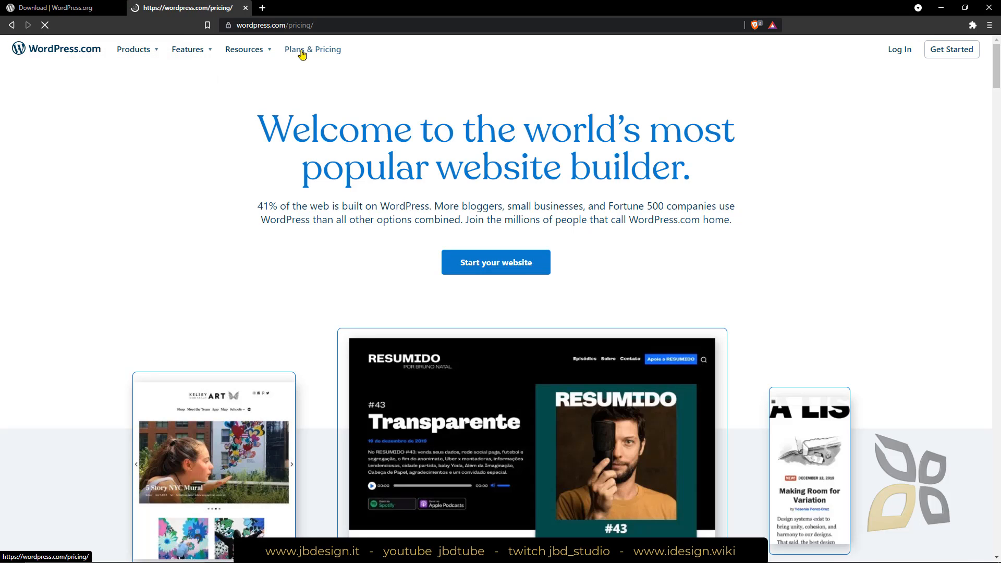
scroll(408, 292, "down", 2)
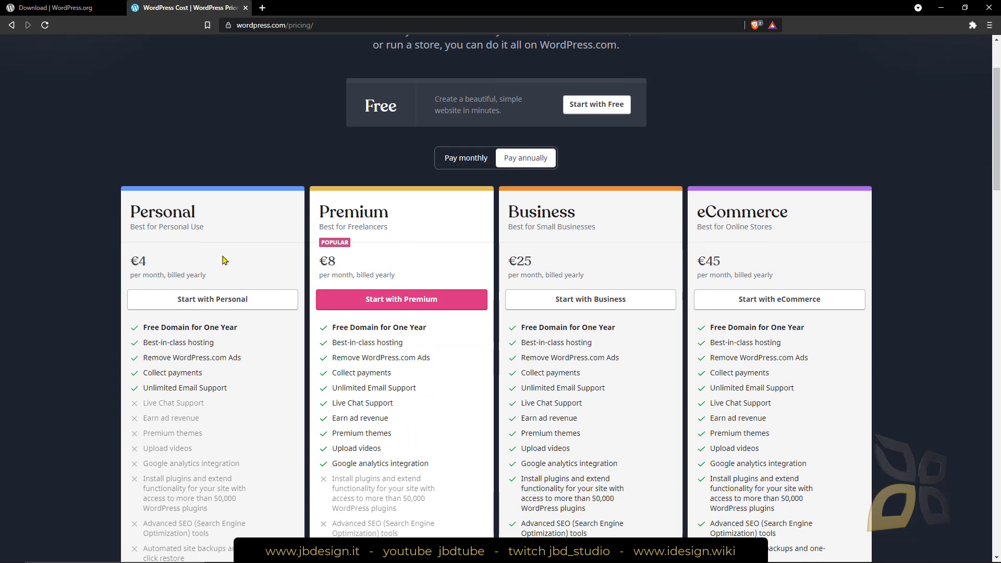
scroll(200, 227, "down", 1)
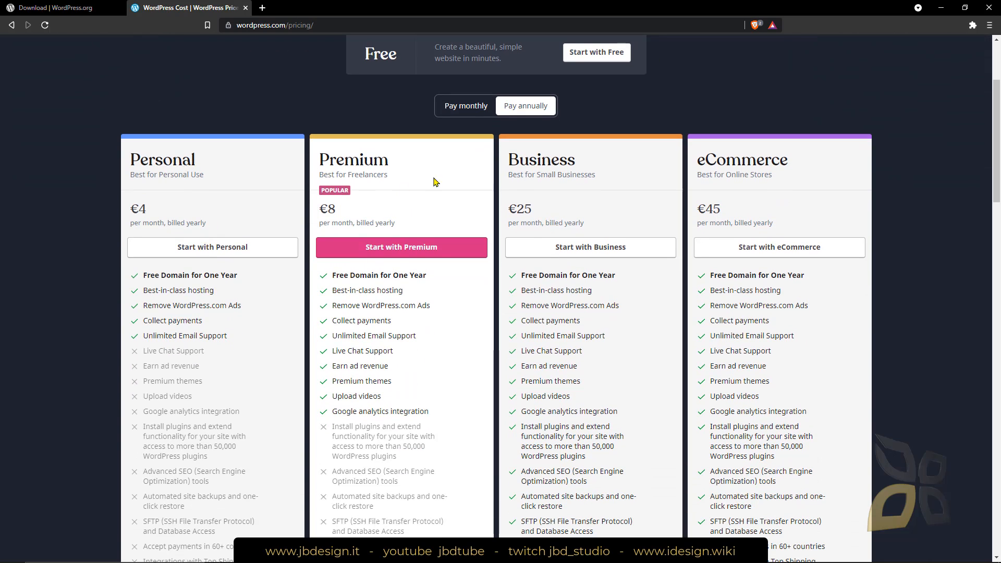
scroll(476, 384, "down", 1)
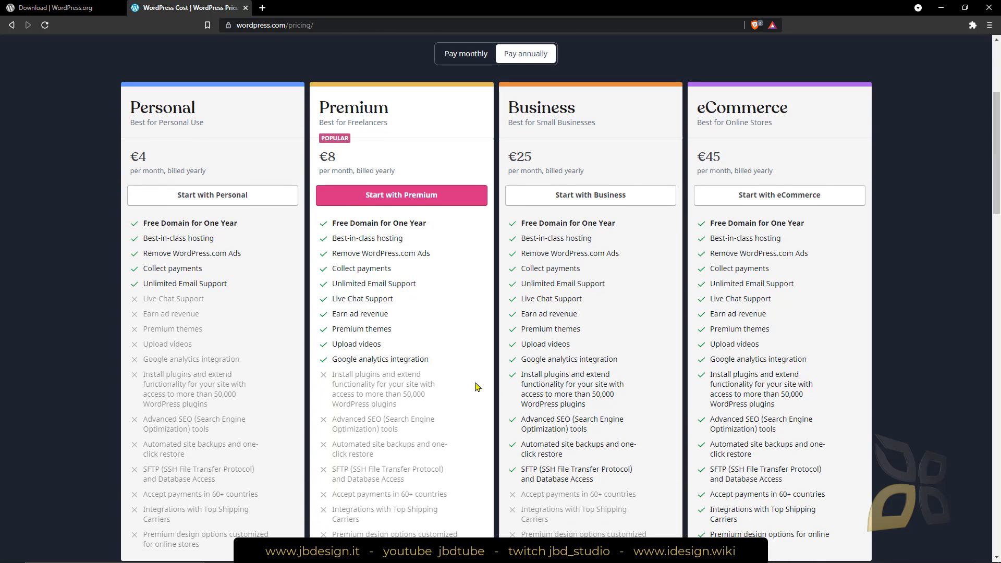
scroll(187, 249, "down", 3)
scroll(294, 252, "up", 5)
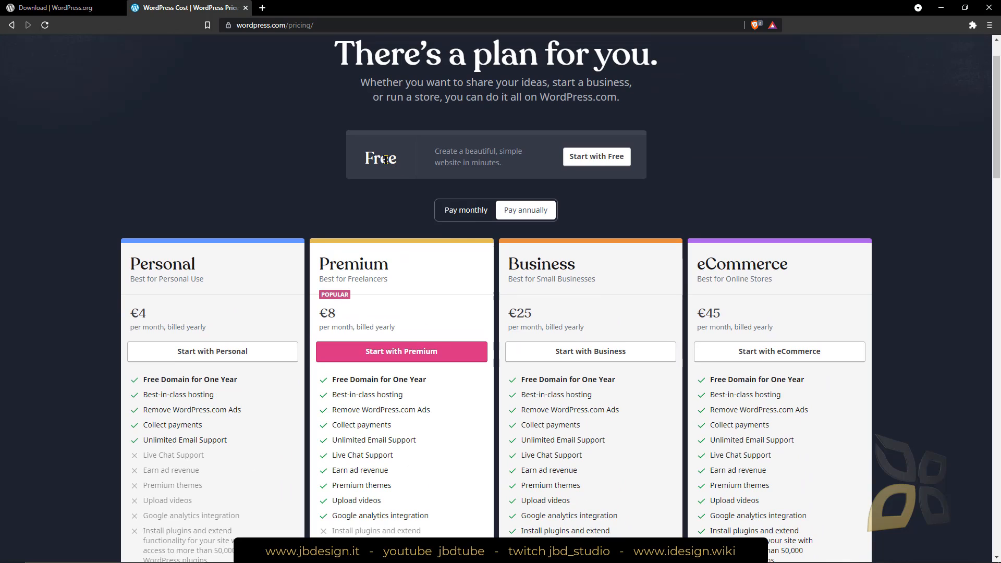
Start with the Free plan and highlight the web address of its sign-up page
left_click(583, 158)
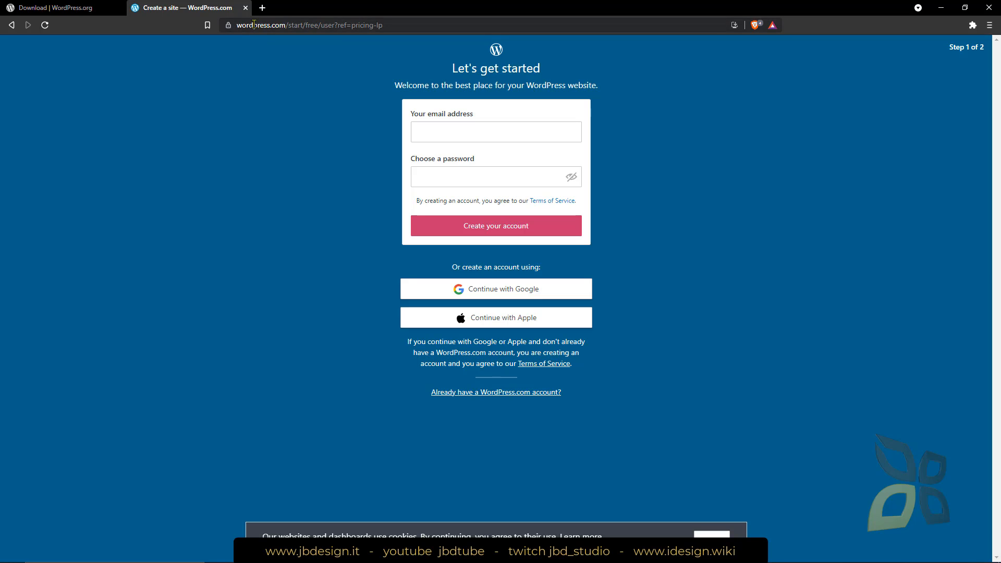
left_click(248, 30)
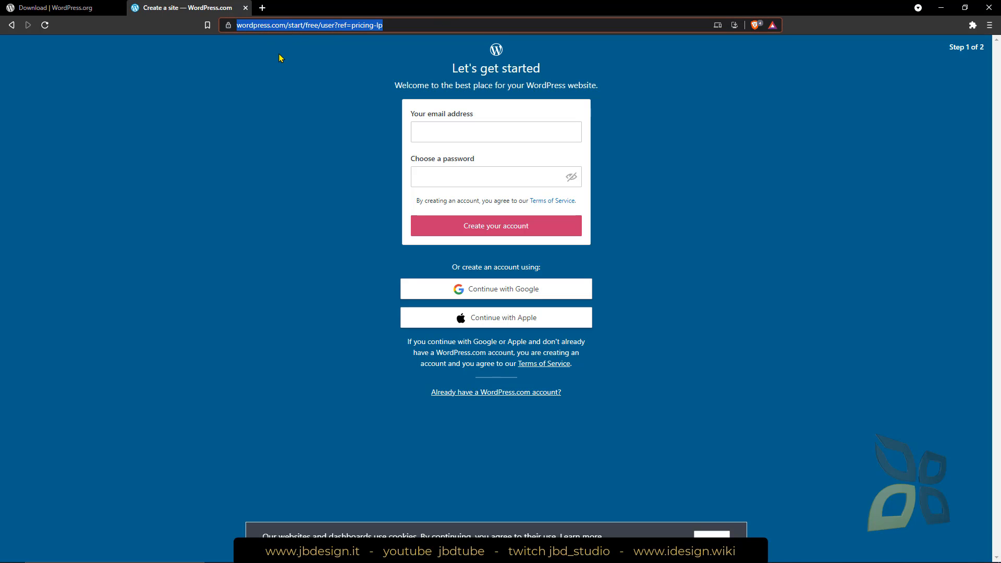
left_click(286, 136)
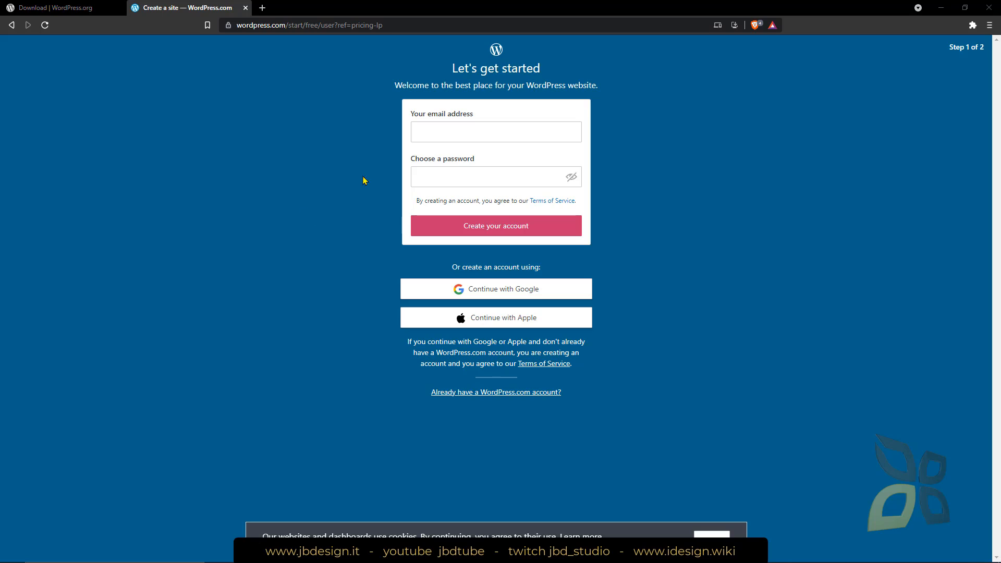
Open the bookmarked jbdtube YouTube channel in a new tab and pause its featured video
left_click(262, 9)
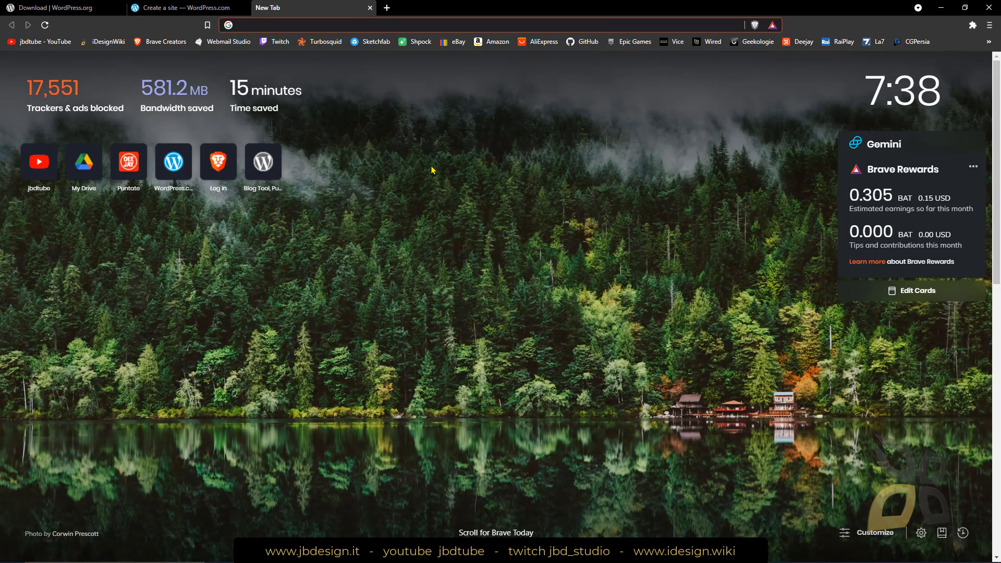
left_click(45, 41)
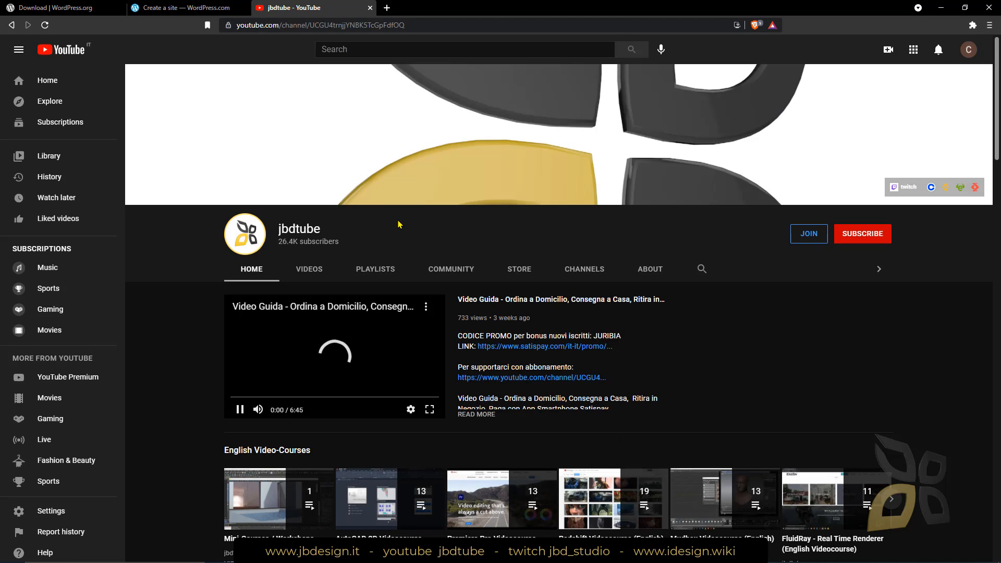
left_click(239, 409)
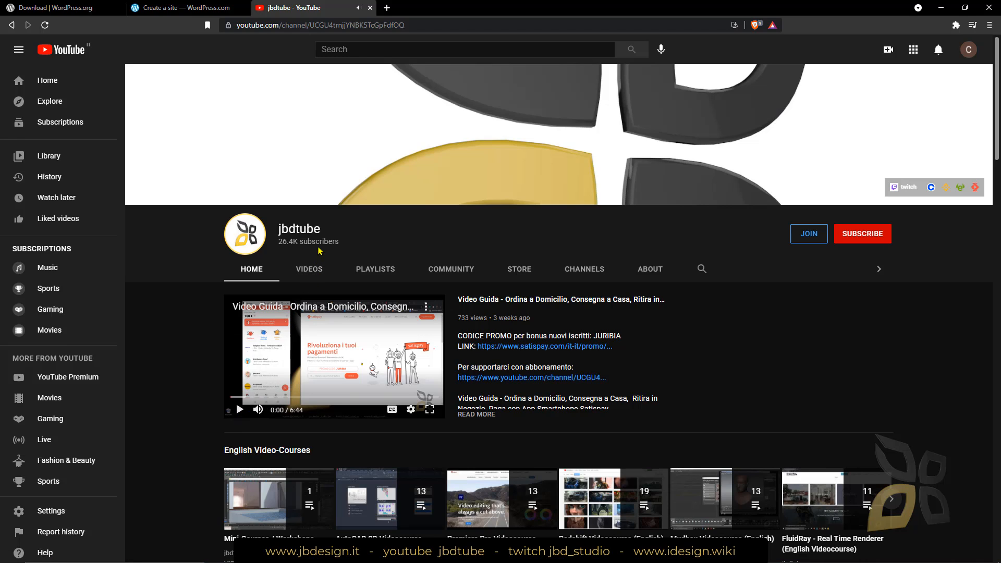
Search within the jbdtube channel for "wordpress guide"
left_click(702, 268)
type("wordpress guide")
key("Return")
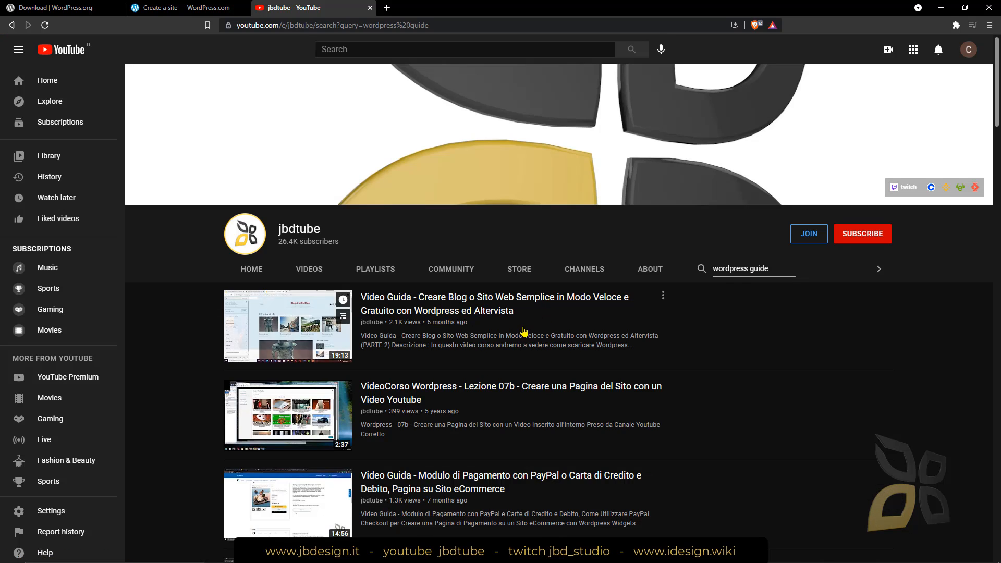
Examine the channel's search results for WordPress video guides and playlists
scroll(535, 344, "down", 2)
scroll(535, 344, "down", 2)
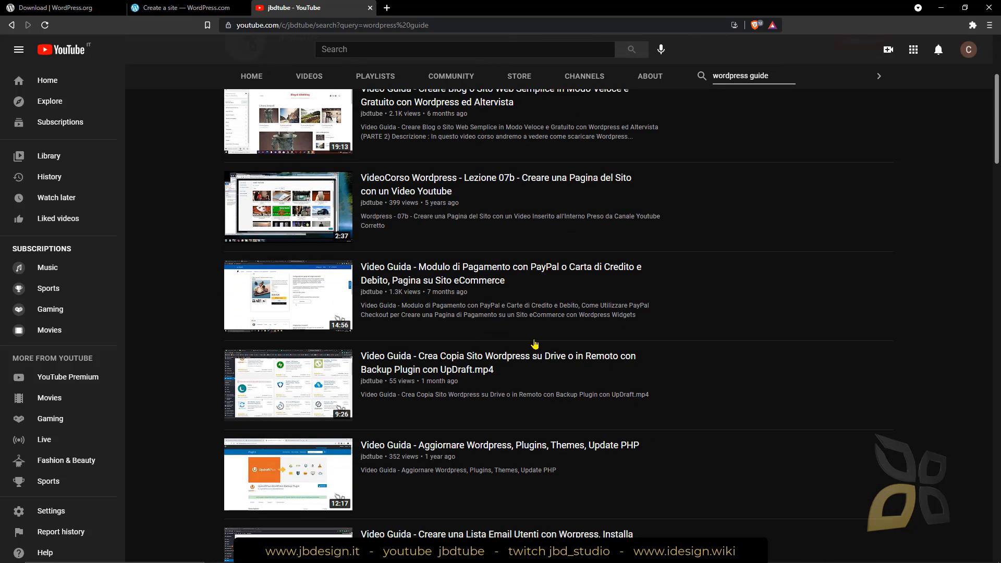
scroll(534, 344, "down", 2)
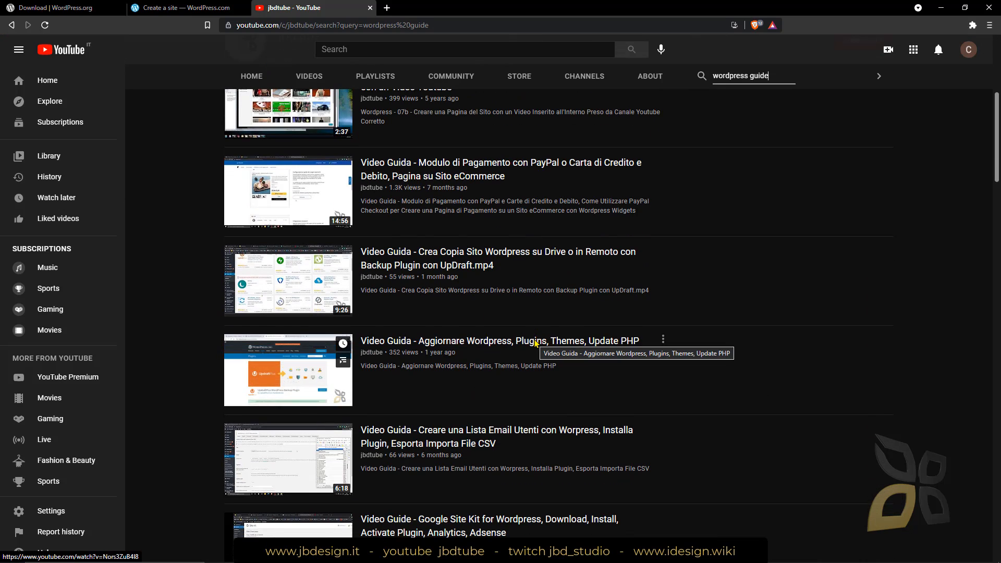
scroll(543, 383, "down", 7)
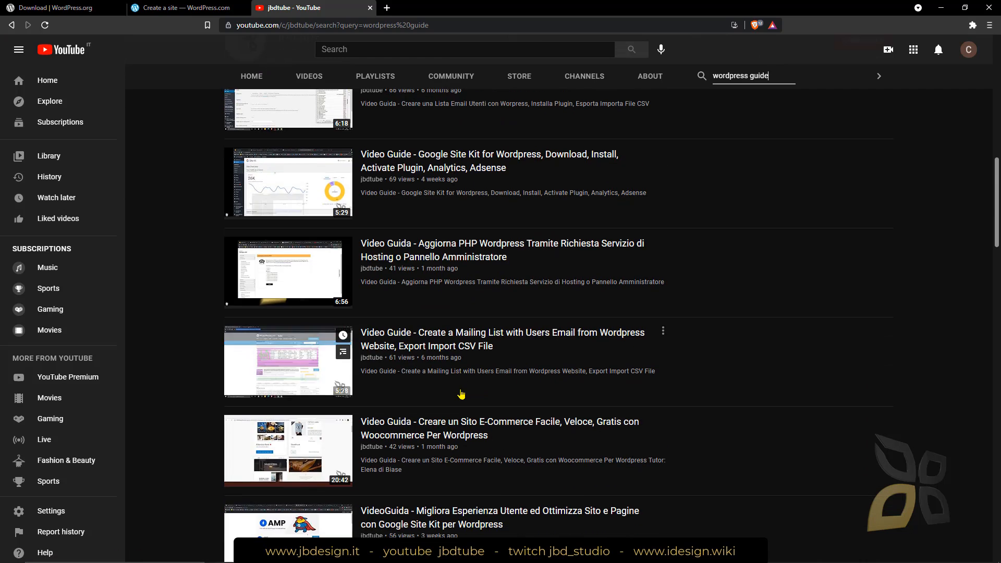
scroll(461, 395, "down", 14)
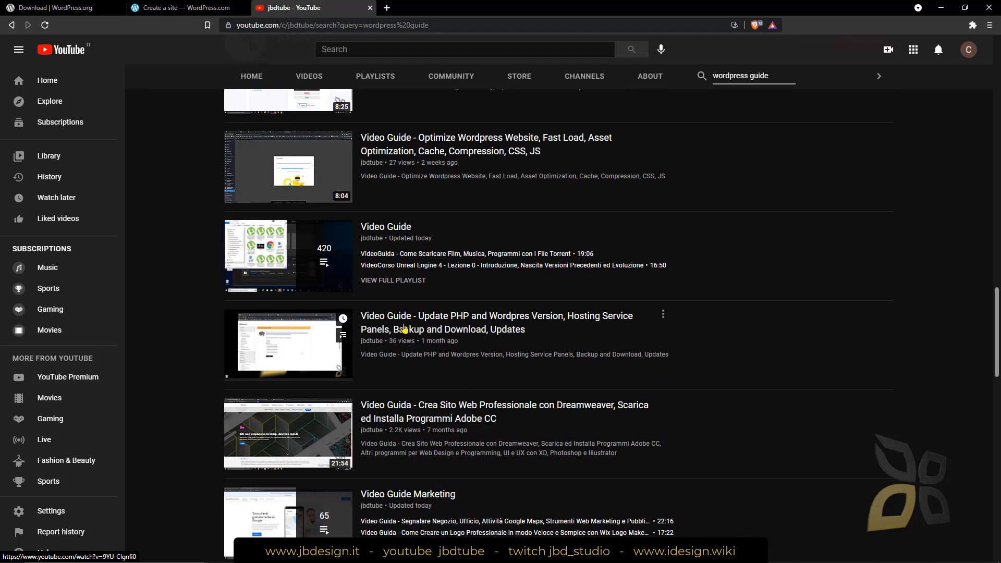
scroll(472, 325, "down", 3)
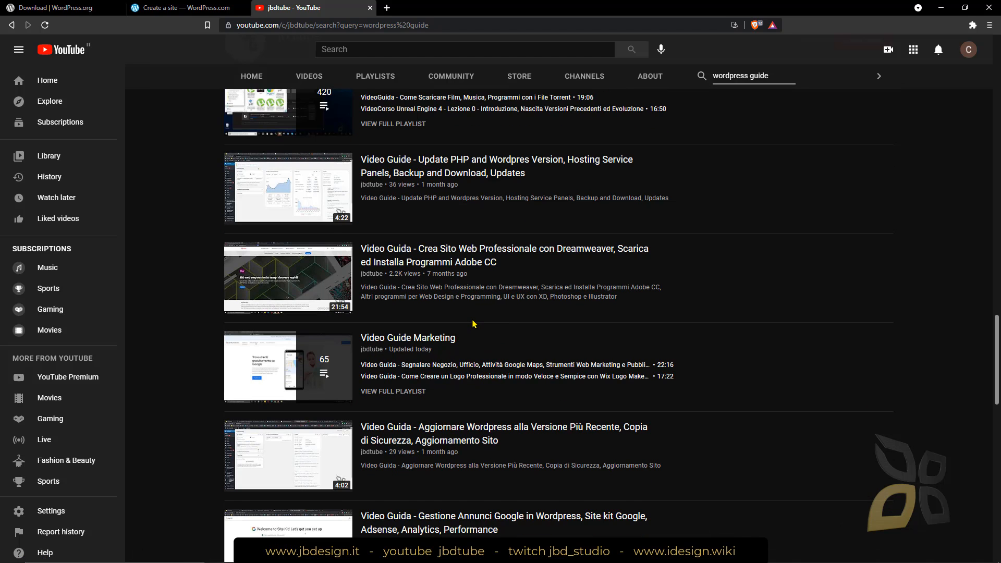
scroll(474, 324, "down", 2)
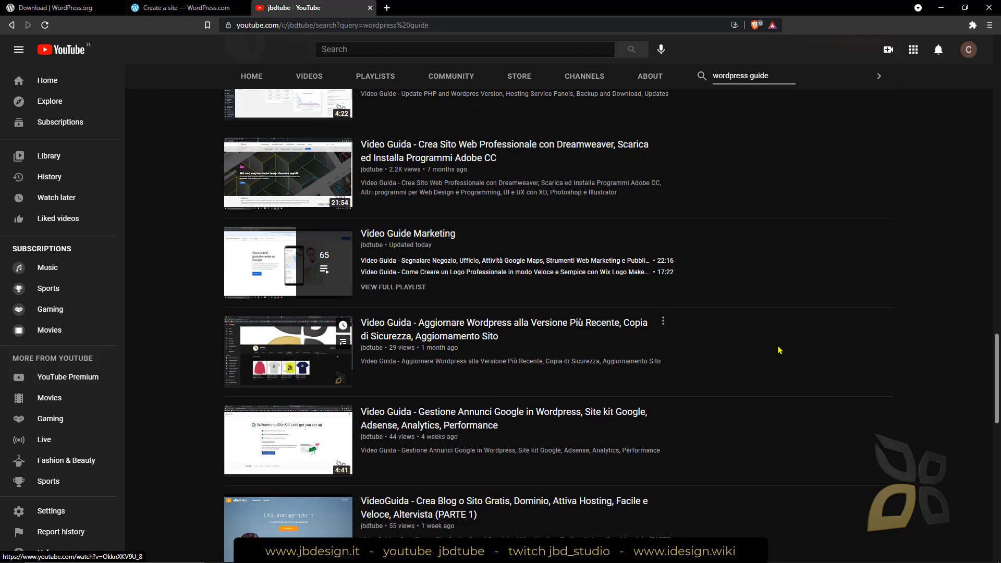
scroll(779, 349, "down", 5)
scroll(780, 351, "up", 7)
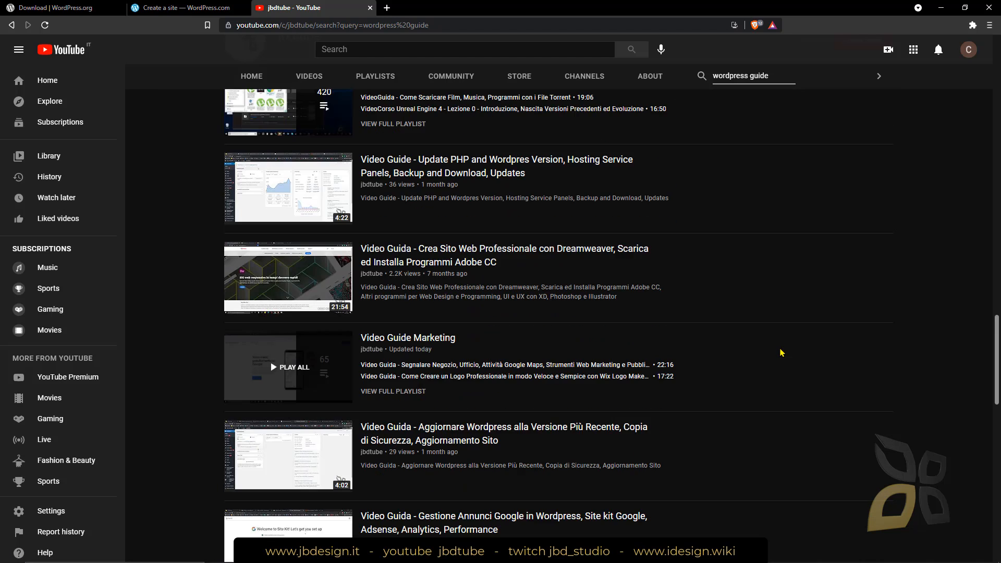
scroll(729, 375, "down", 5)
scroll(597, 440, "down", 3)
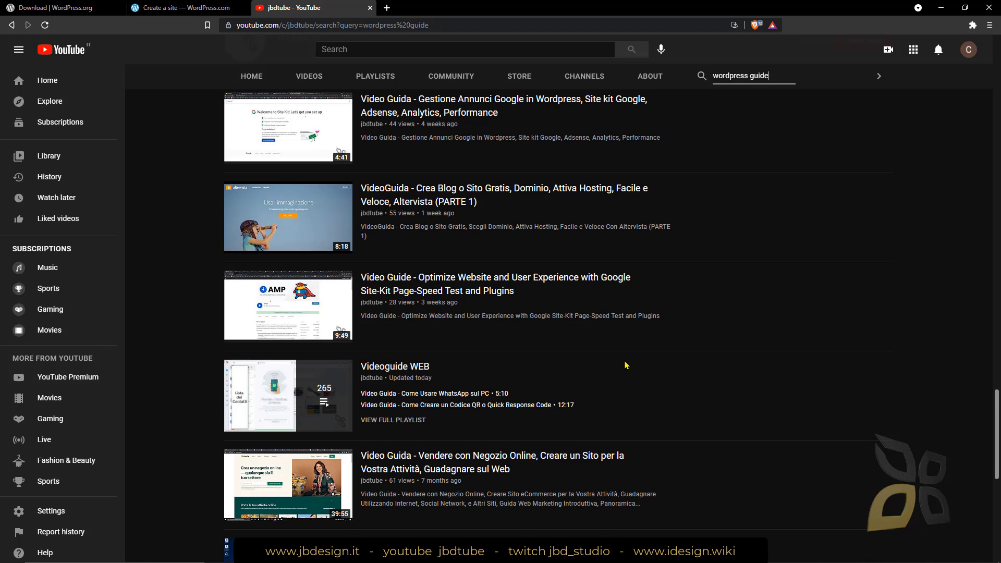
scroll(746, 393, "down", 5)
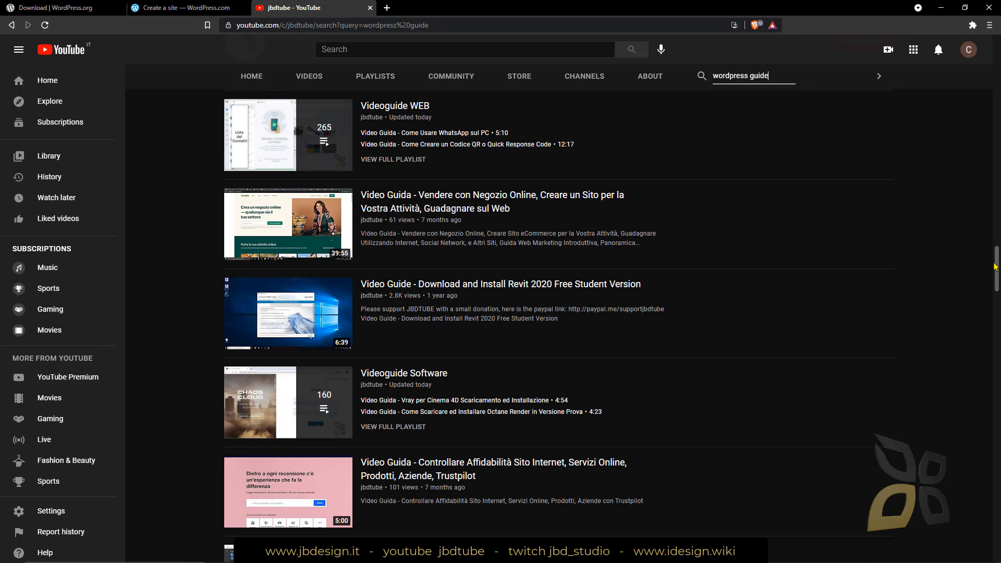
scroll(997, 268, "up", 10)
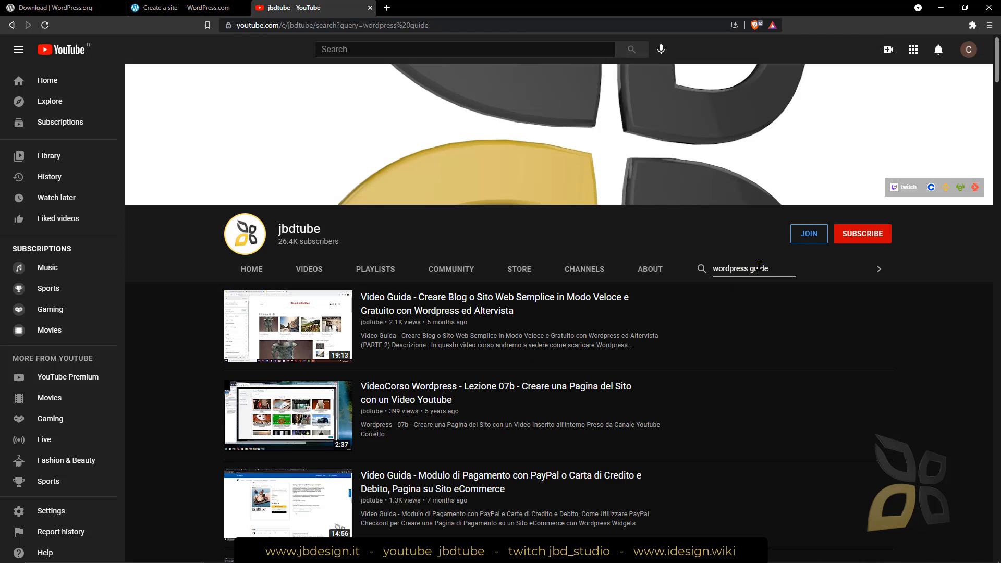
Shorten the channel search to "wordpress" and look over the matching videos
double_click(759, 268)
key("BackSpace")
key("Return")
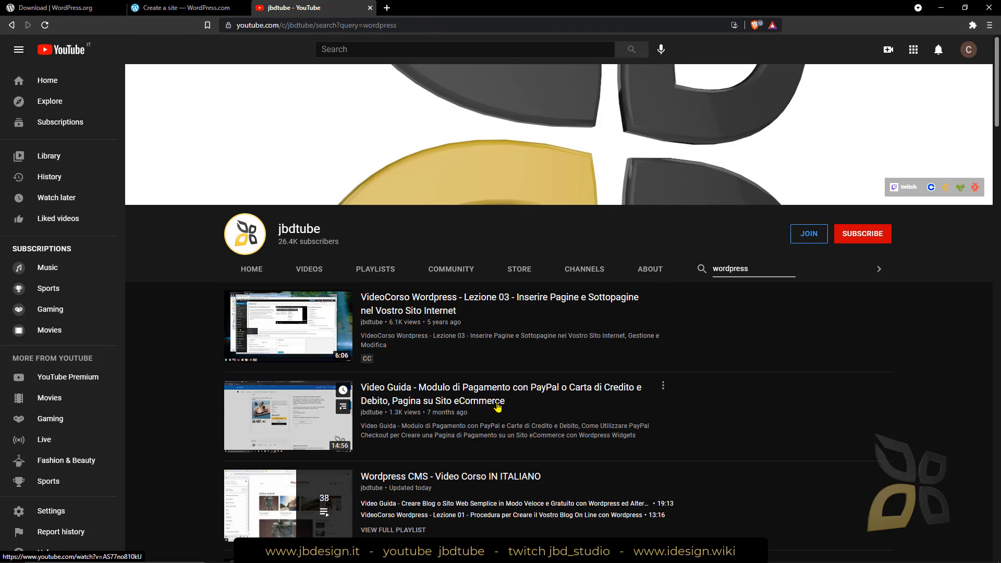
scroll(498, 408, "down", 4)
scroll(536, 393, "up", 4)
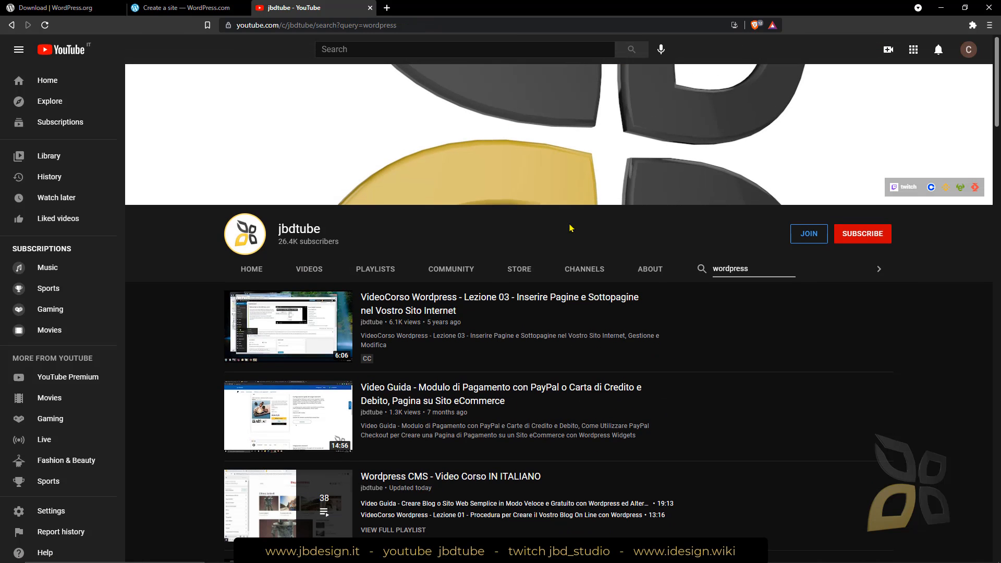
Show the jbdtube channel's playlists and browse the English Video-Courses to the Wordpress Videoguides ENGLISH playlist
left_click(371, 278)
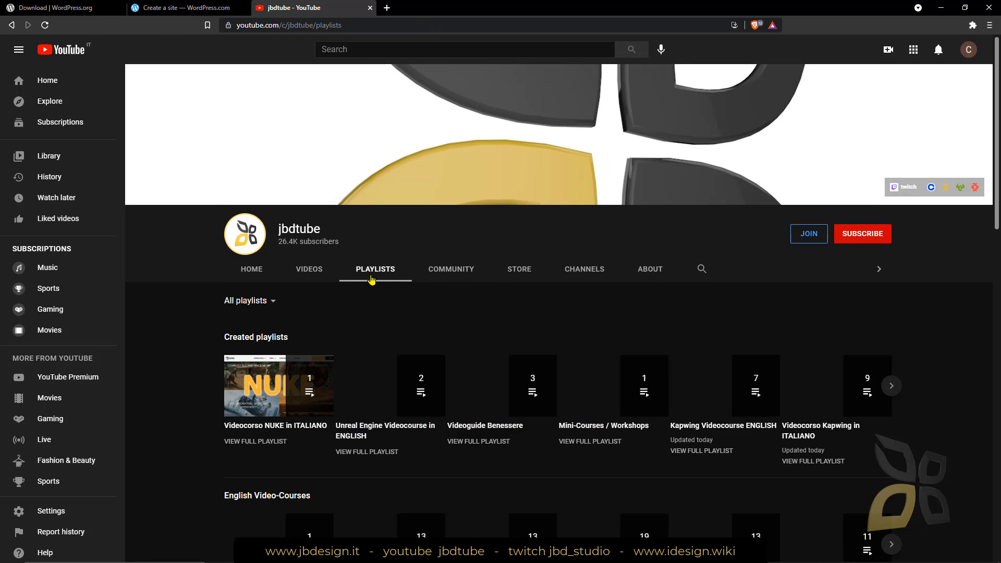
scroll(371, 279, "down", 3)
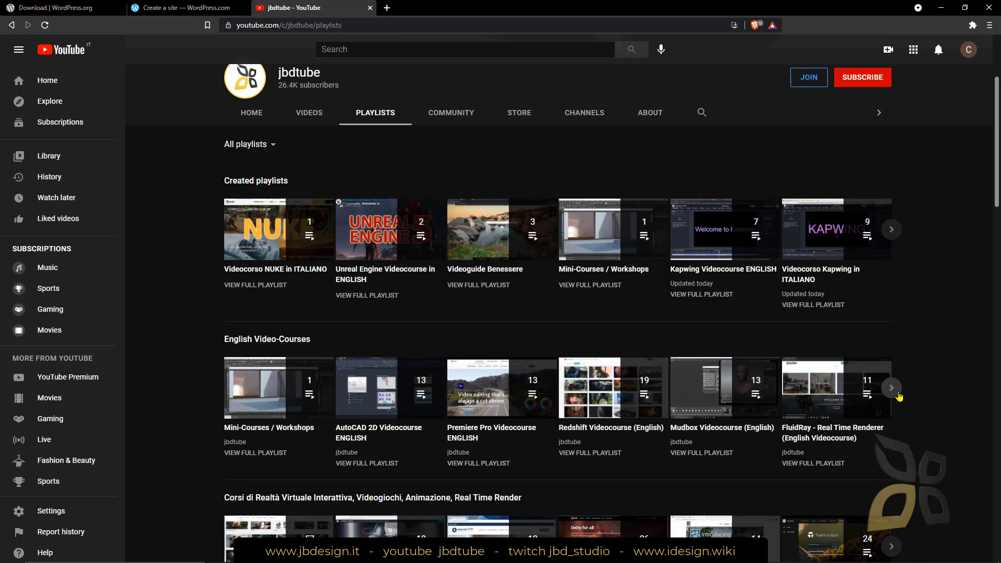
left_click(891, 388)
left_click(896, 395)
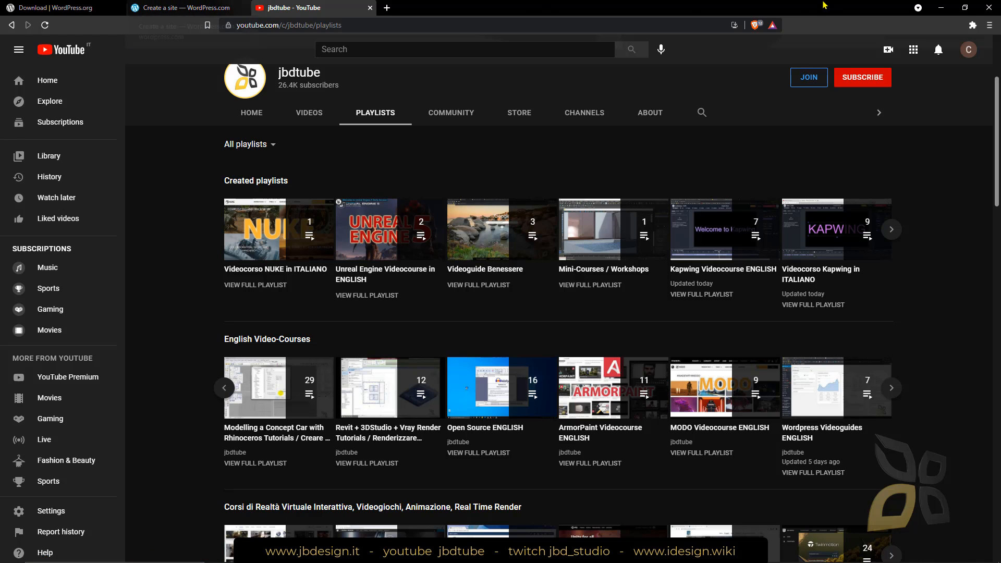
Revisit the WordPress.com account creation page and return to the beginning of the WordPress.org download page
left_click(186, 9)
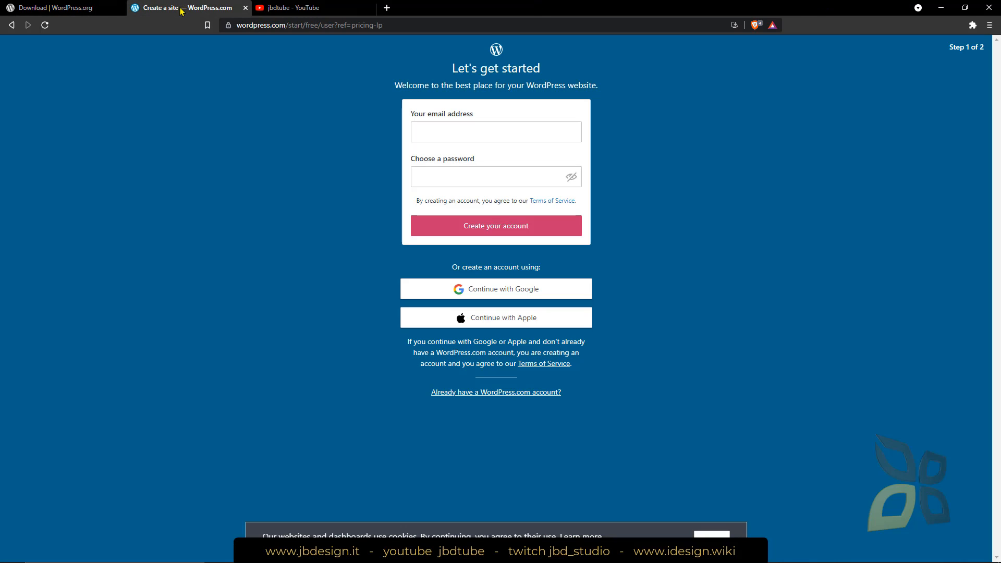
left_click(56, 7)
scroll(284, 208, "up", 10)
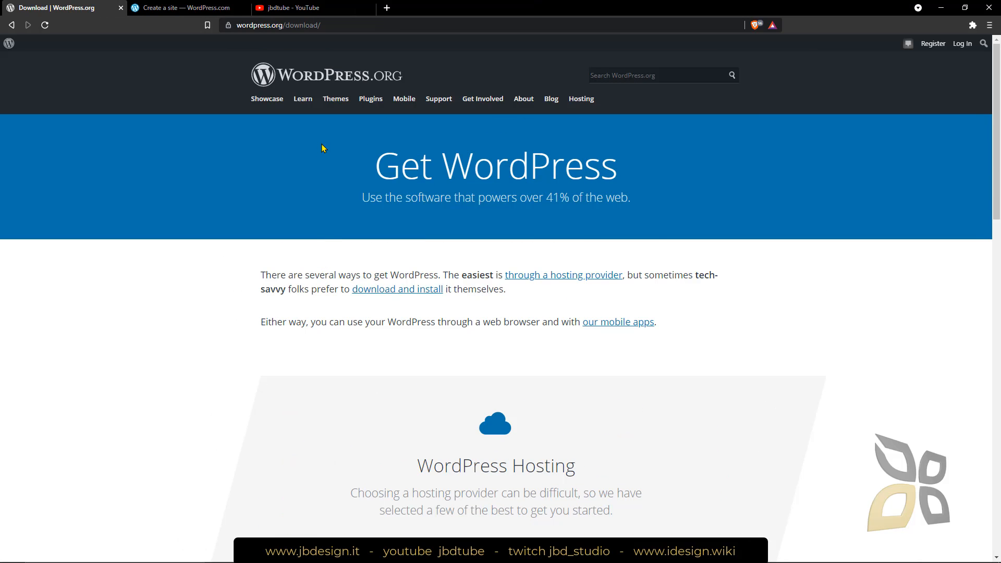
Switch to the browser window with the iDesignWiki admin, open the public site in a new tab and look over its homepage
left_click(941, 13)
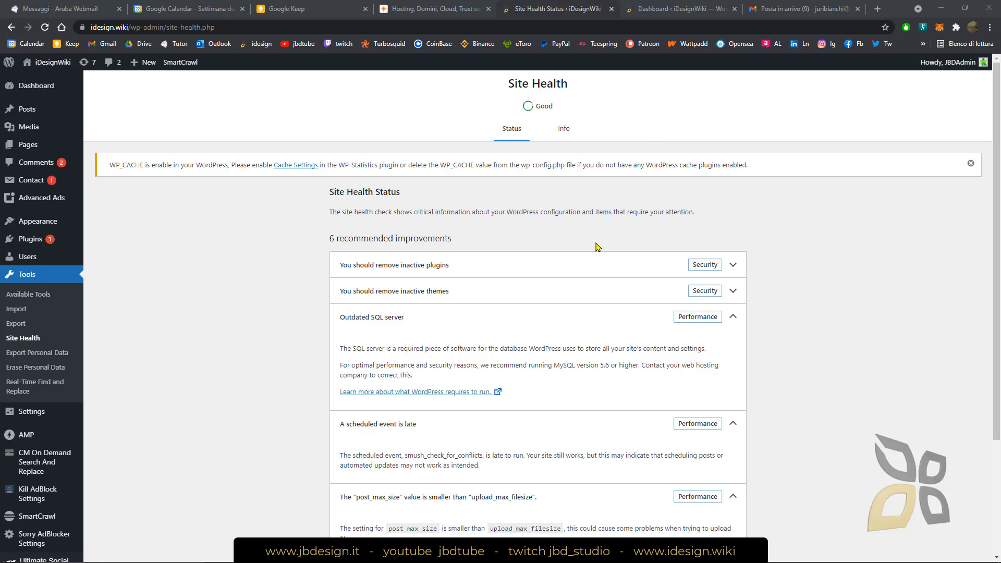
right_click(53, 64)
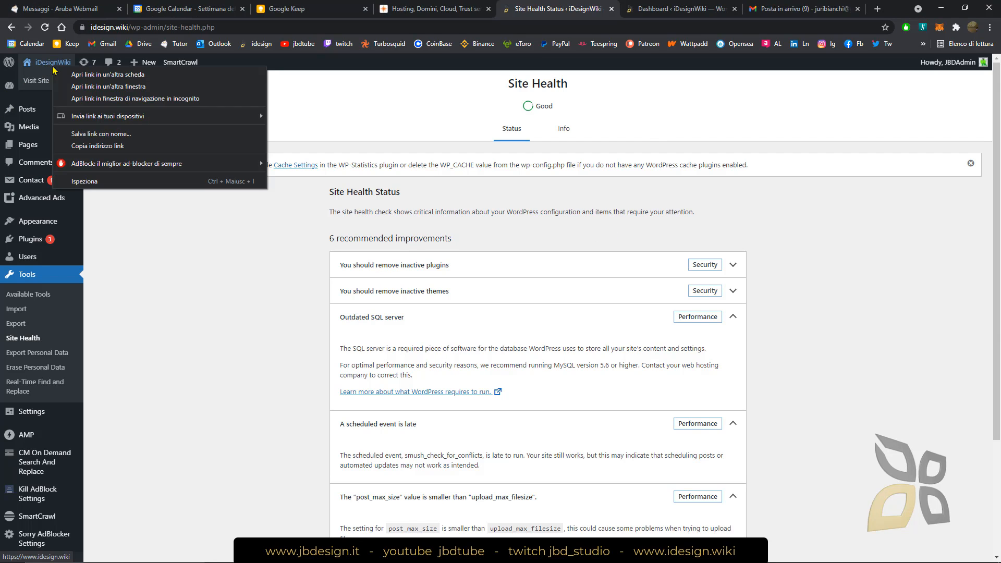
left_click(85, 75)
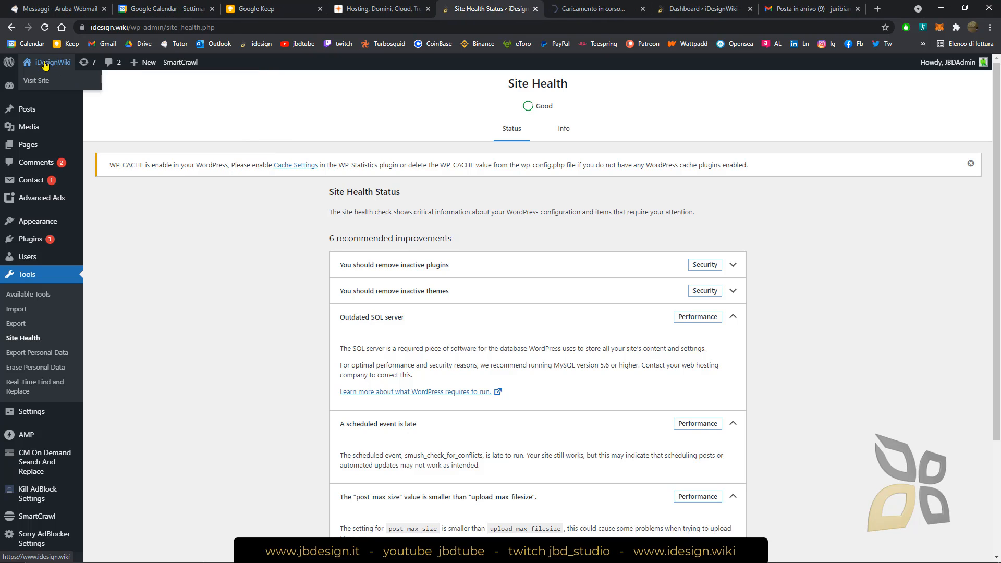
key("ctrl+Tab")
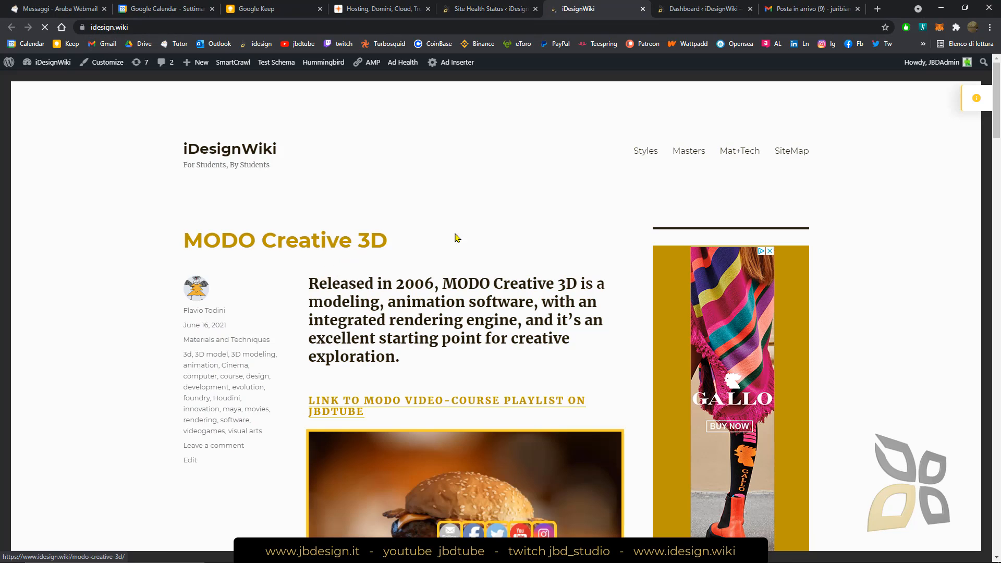
scroll(457, 237, "down", 3)
scroll(459, 237, "up", 3)
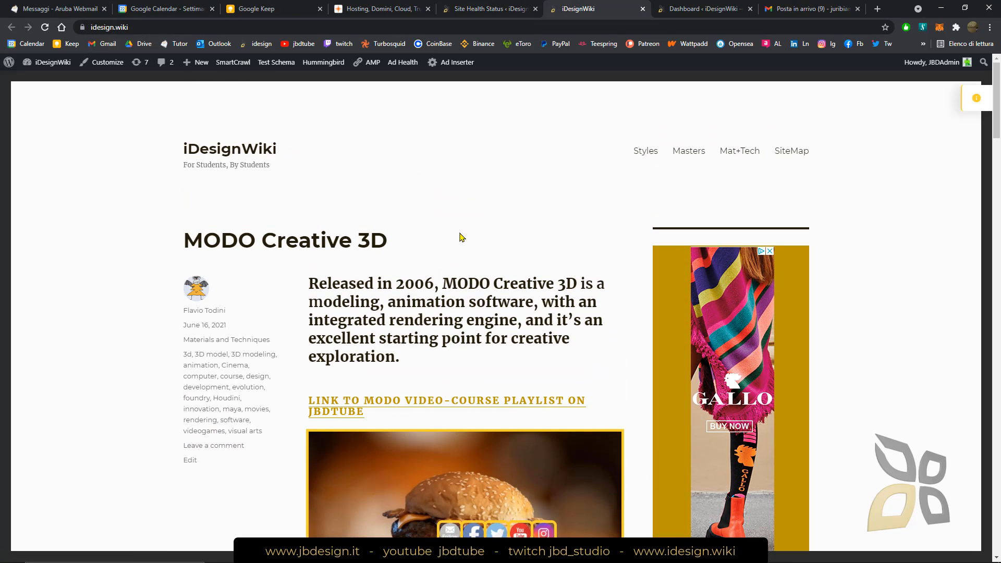
Return to the iDesignWiki Site Health page and examine the admin options for posts, media and pages
left_click(488, 9)
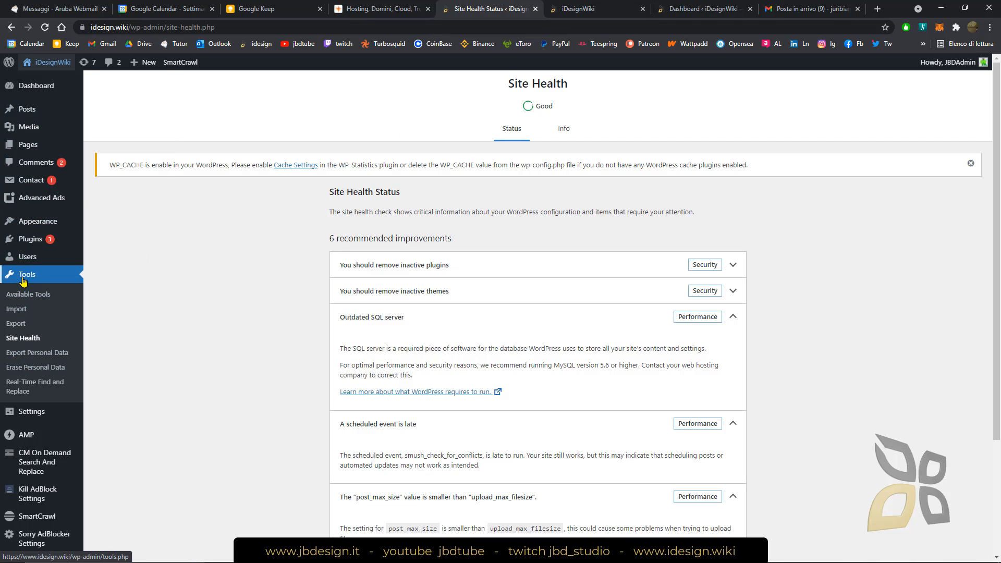
mouse_move(32, 122)
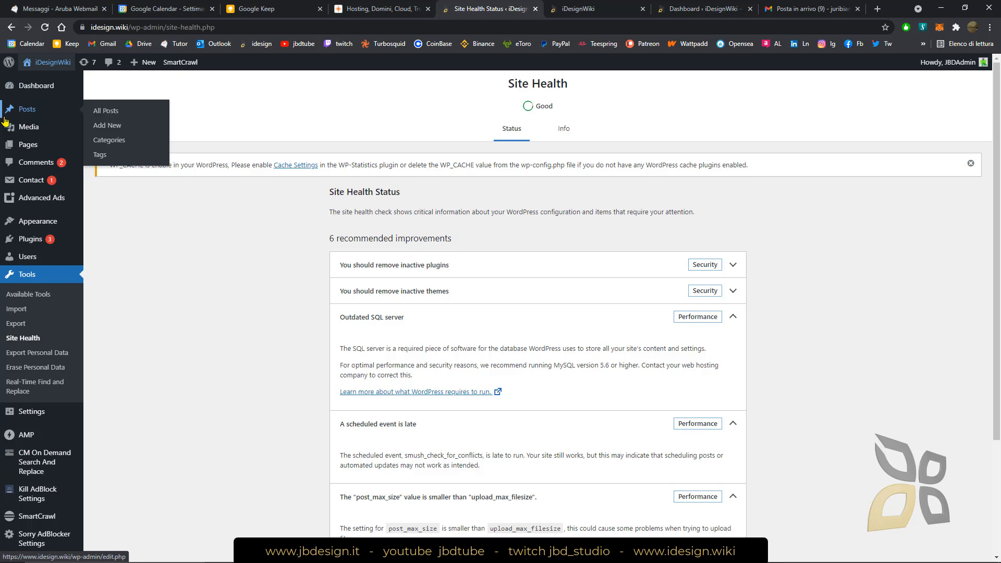
mouse_move(32, 117)
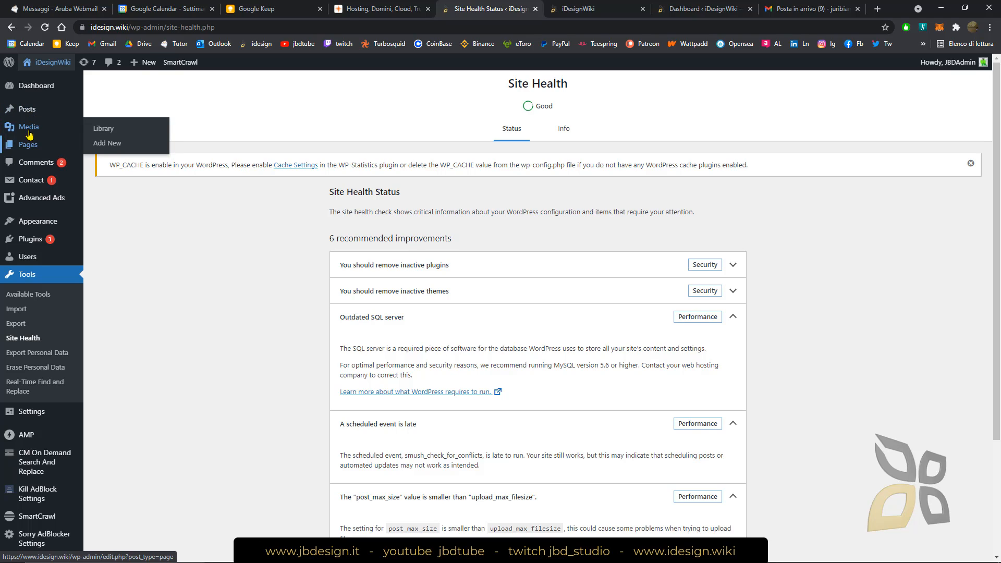
mouse_move(34, 152)
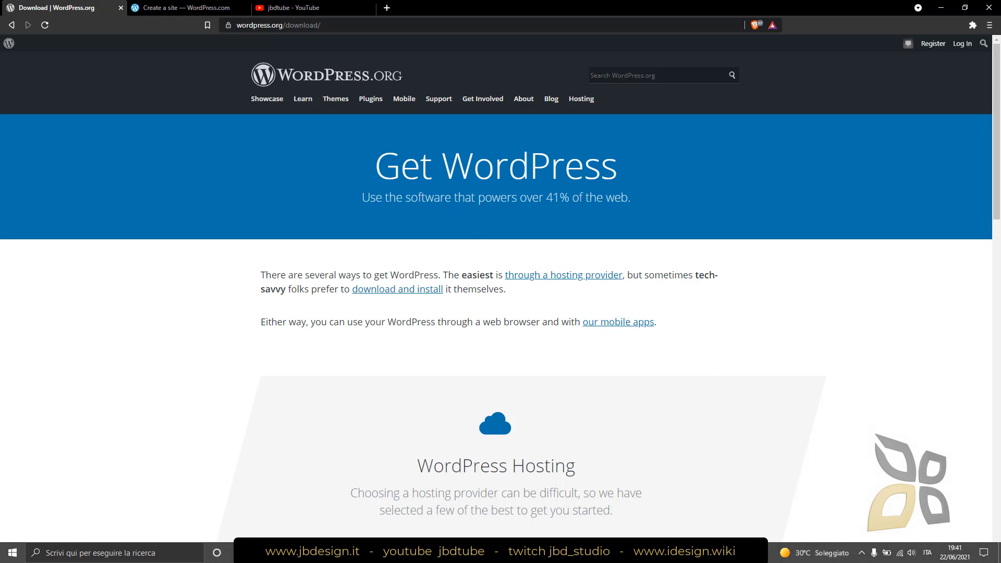
Go back to the jbdtube YouTube channel and enter "seo google" as its channel search
left_click(291, 7)
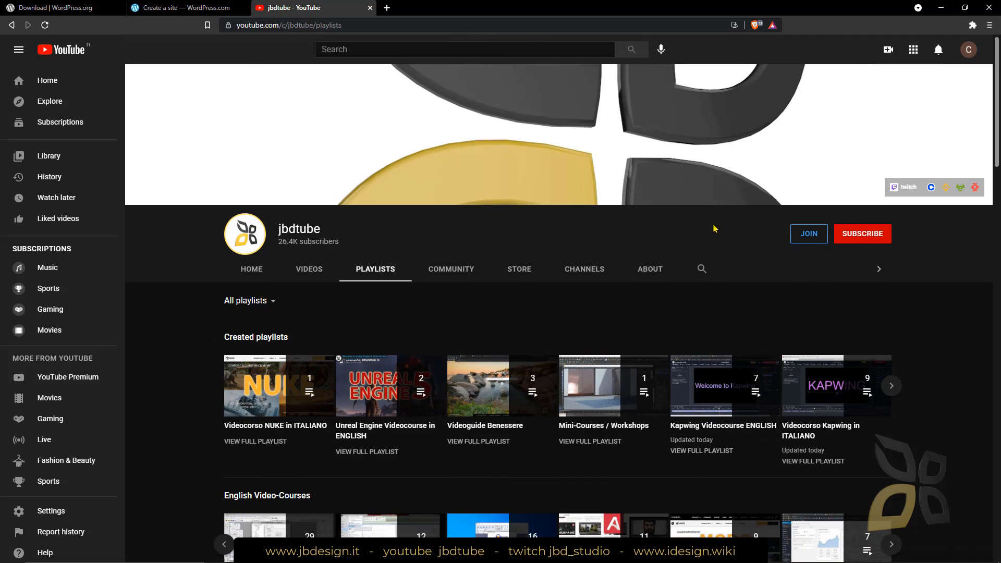
left_click(701, 269)
type("seo google")
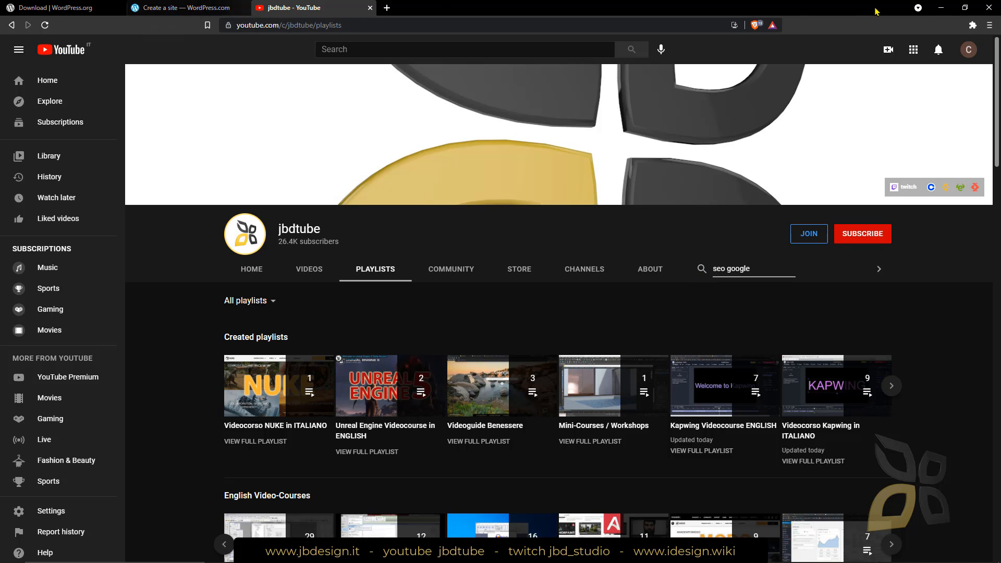
Switch back to the iDesignWiki admin, list all posts and start a new post
left_click(943, 8)
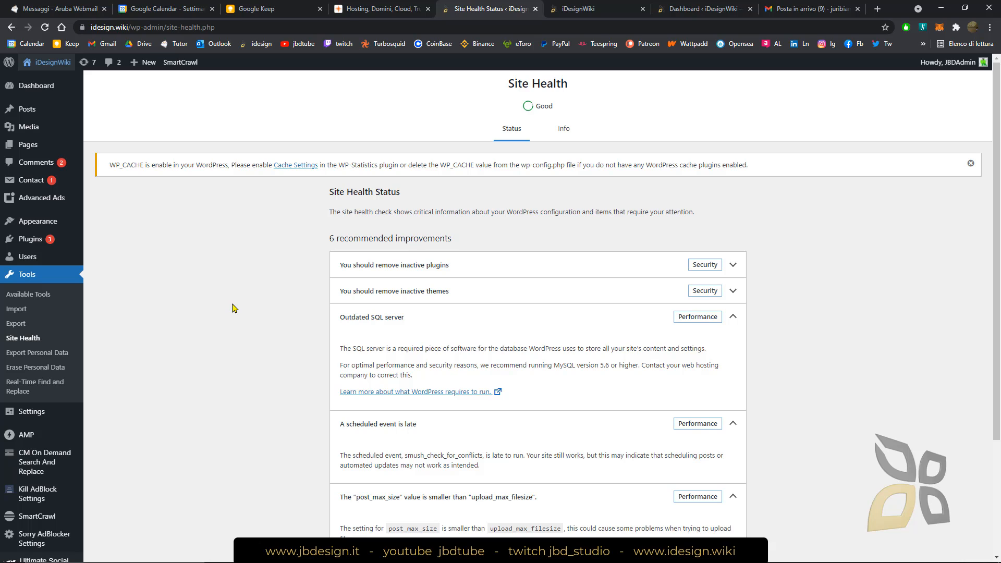
left_click(30, 124)
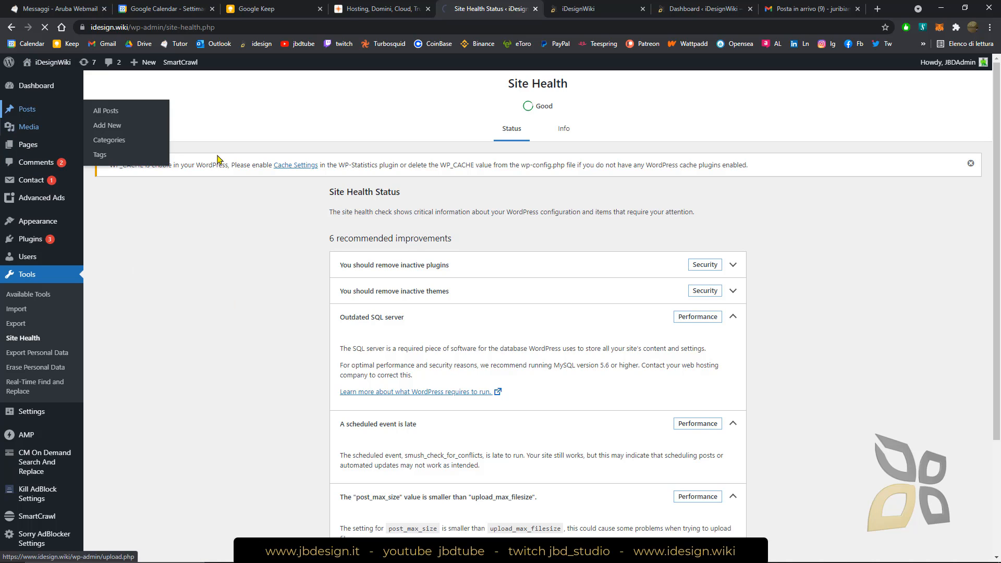
left_click(35, 142)
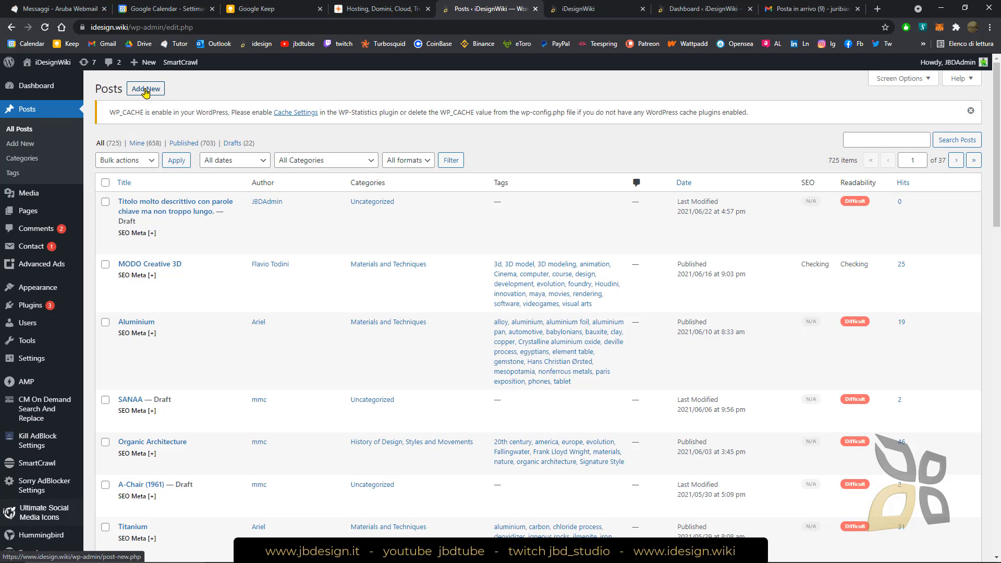
left_click(24, 148)
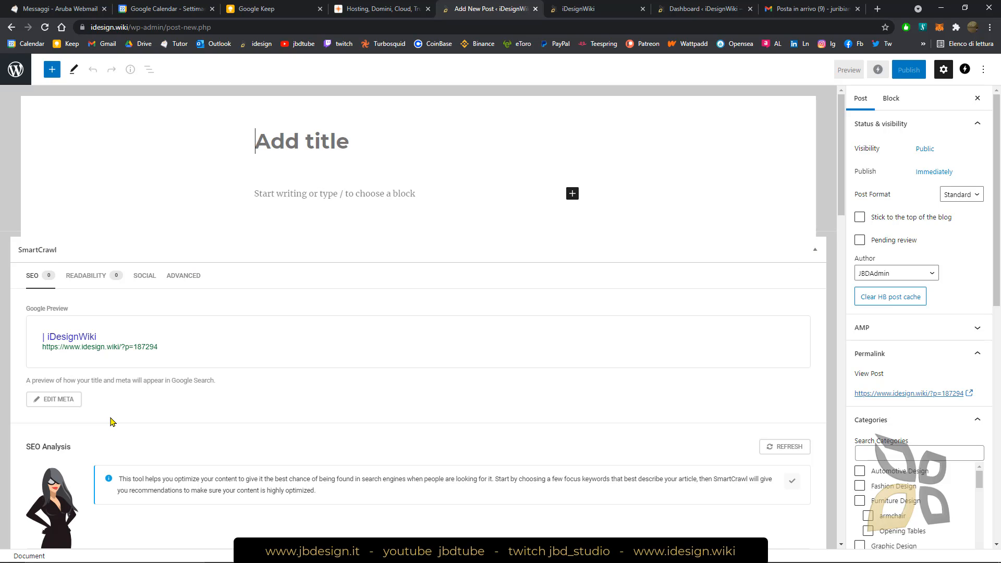
Collapse the SmartCrawl, Hit Statistics, Custom Fields, AMP Page Builder, Custom AMP Editor and Ultimate Social Media sections below the post
scroll(110, 420, "down", 2)
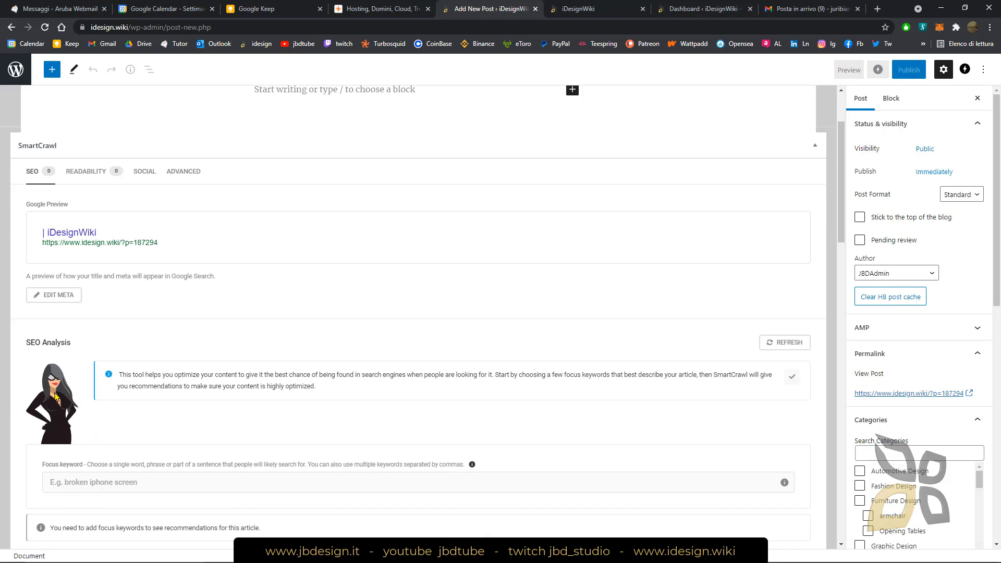
scroll(730, 247, "up", 2)
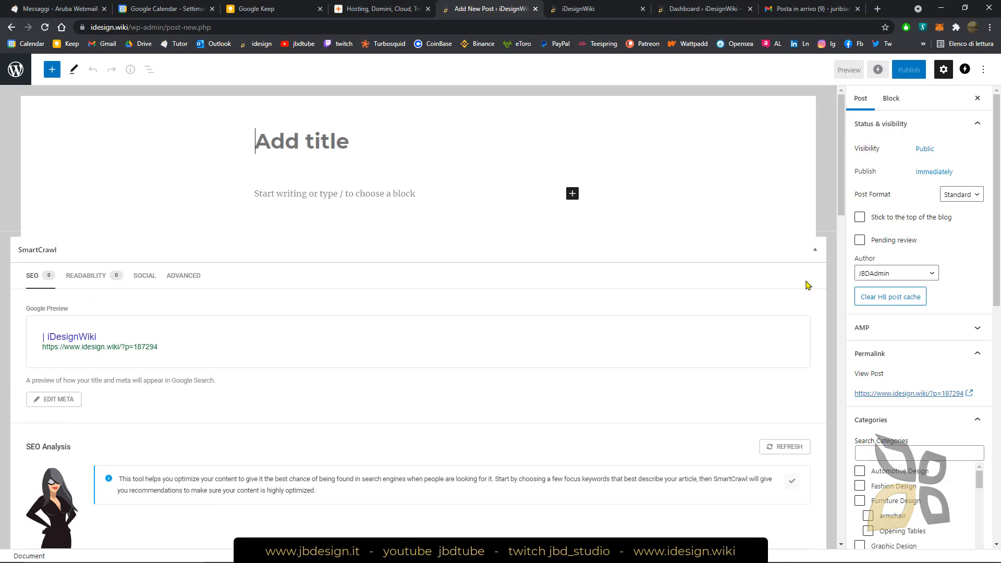
left_click(815, 250)
left_click(815, 276)
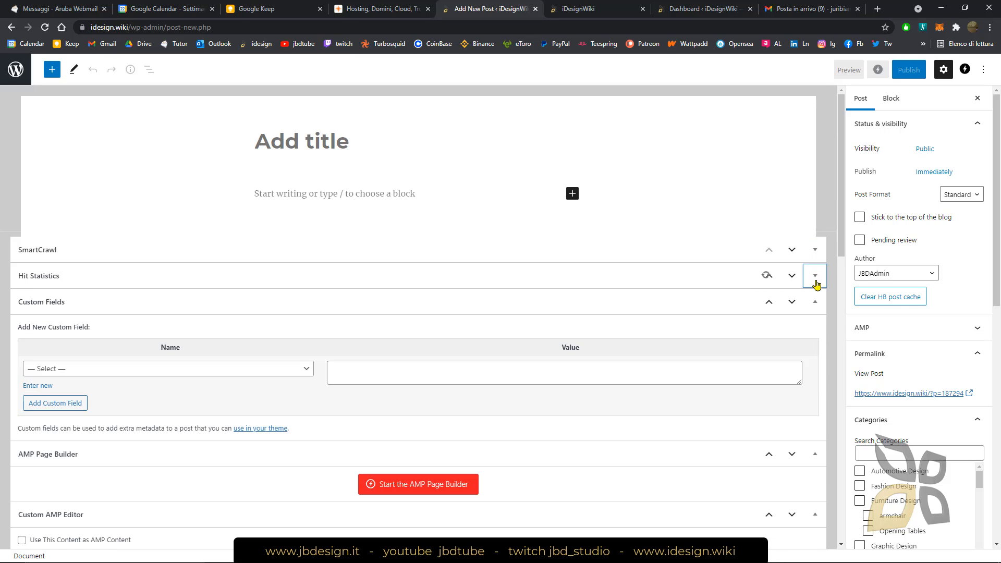
left_click(815, 302)
left_click(815, 328)
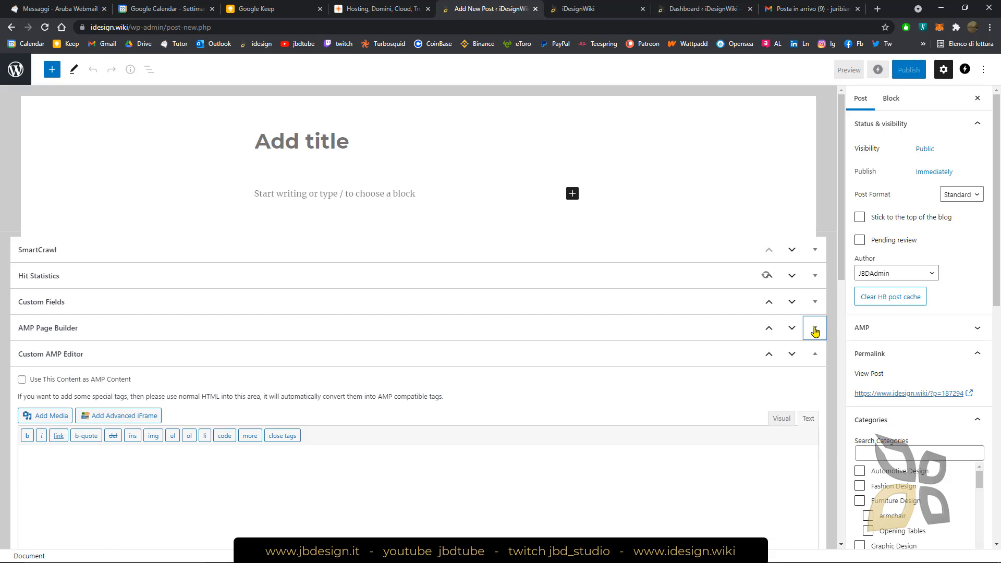
left_click(815, 355)
left_click(815, 381)
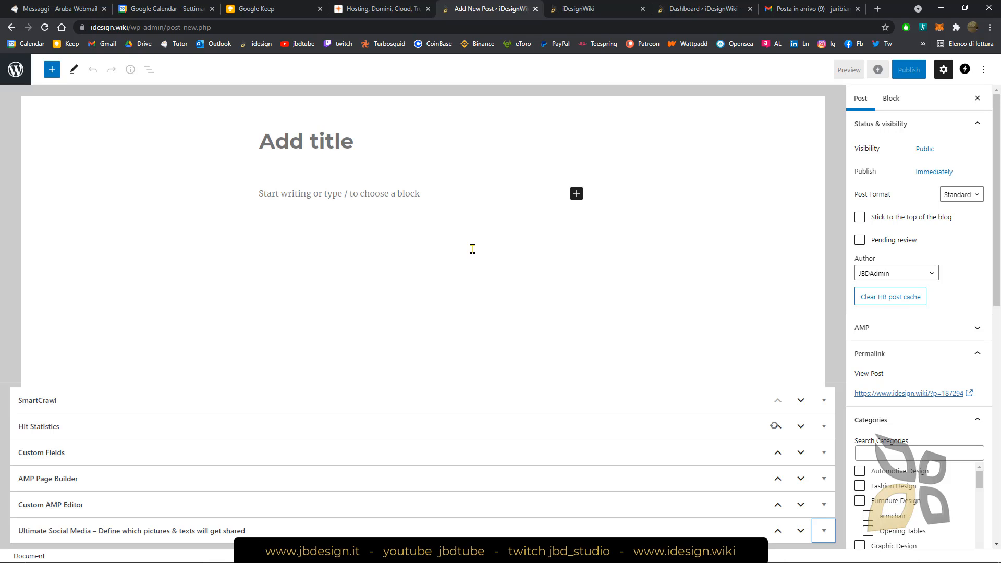
Title the new post "Something really descriptive but also short"
left_click(373, 145)
type("So")
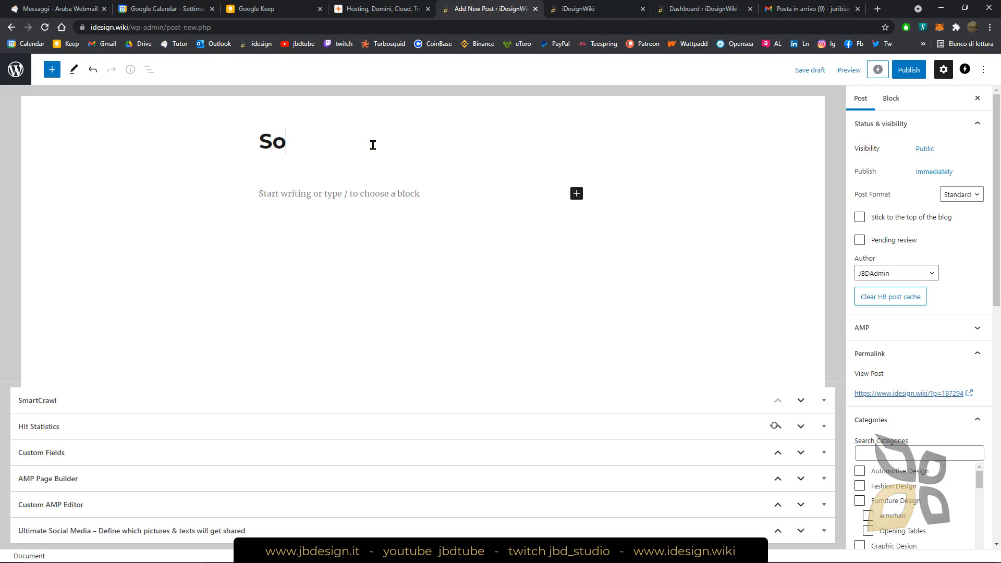
type("mething really dr")
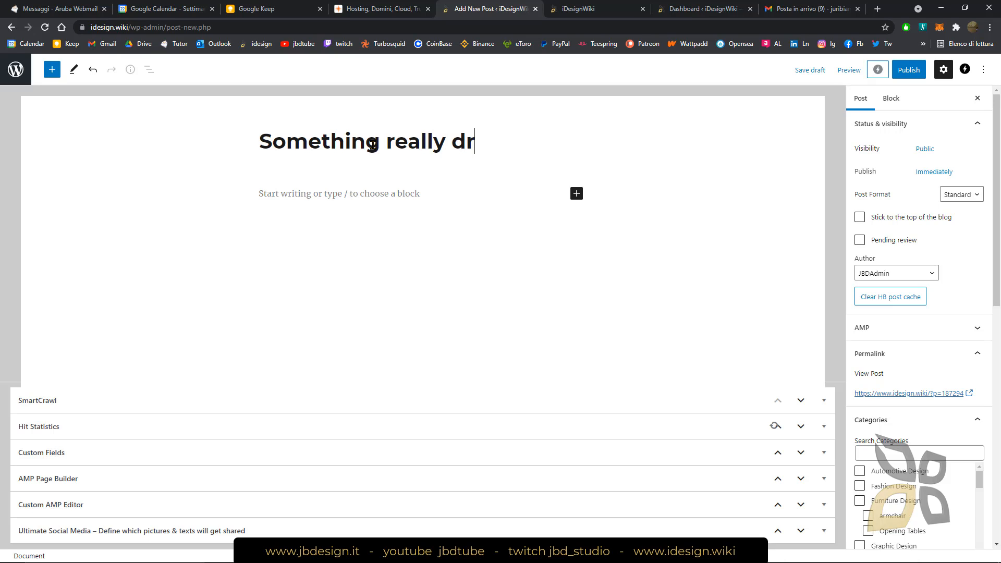
key("BackSpace")
type("escr")
type("iptive but ")
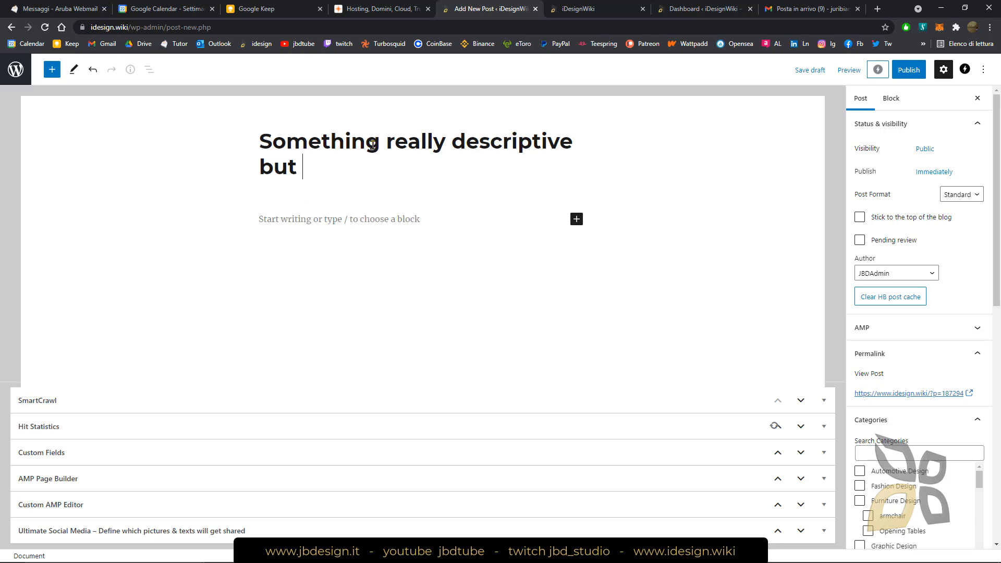
type("also synti")
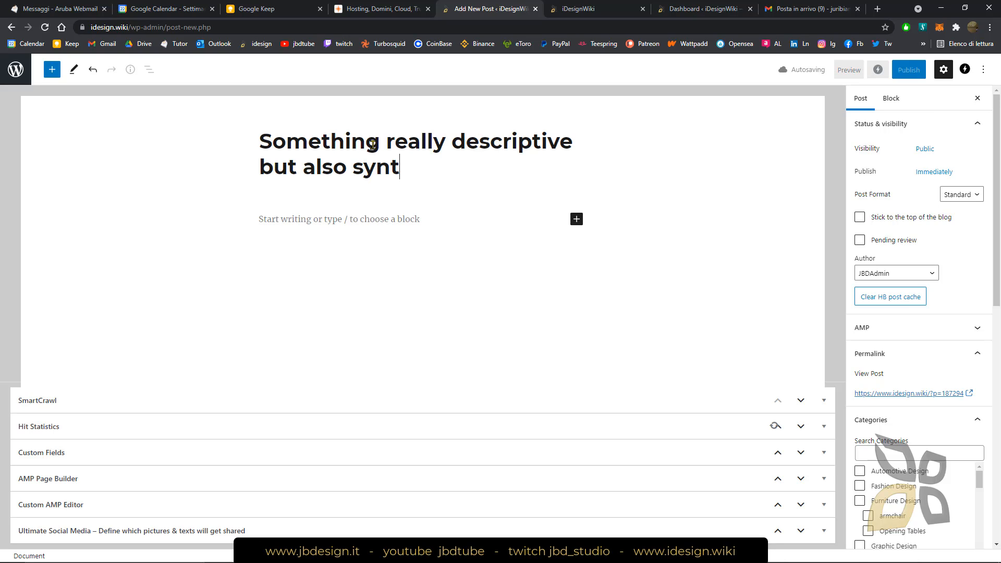
key("BackSpace")
type("etic")
key("BackSpace")
key("BackSpace")
key("BackSpace")
key("BackSpace")
key("BackSpace")
key("BackSpace")
type("hort")
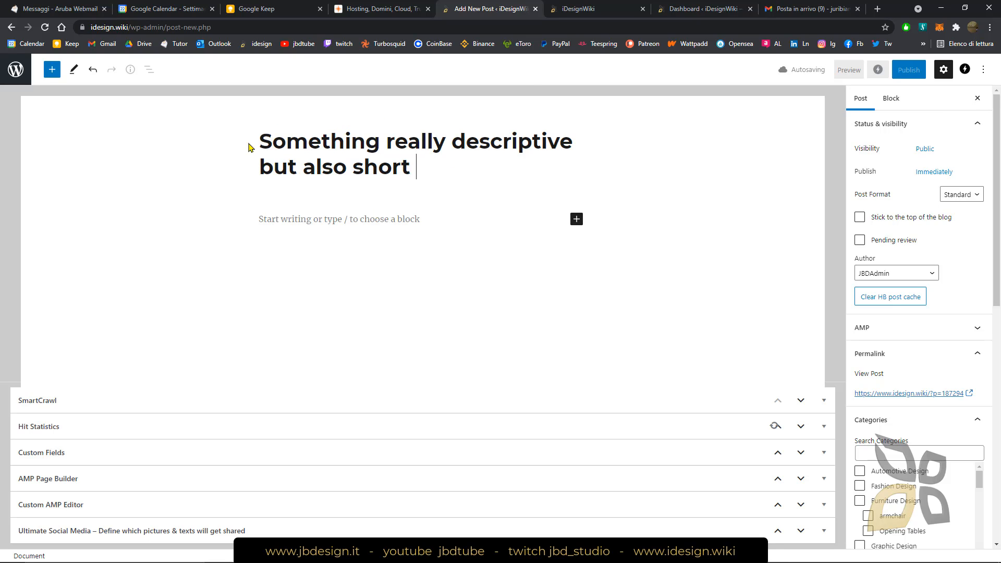
Highlight the new post's whole title text
triple_click(291, 157)
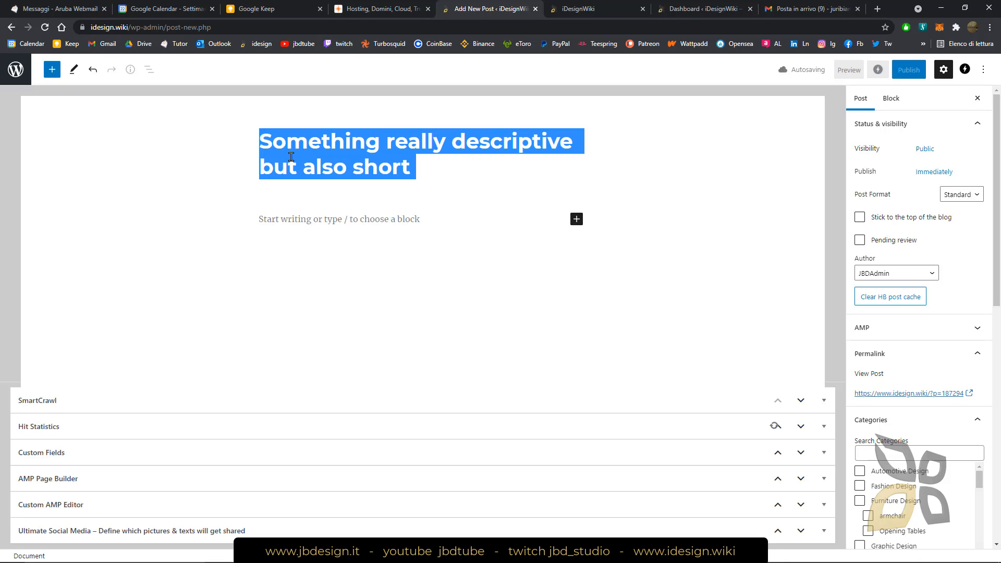
left_click(421, 168)
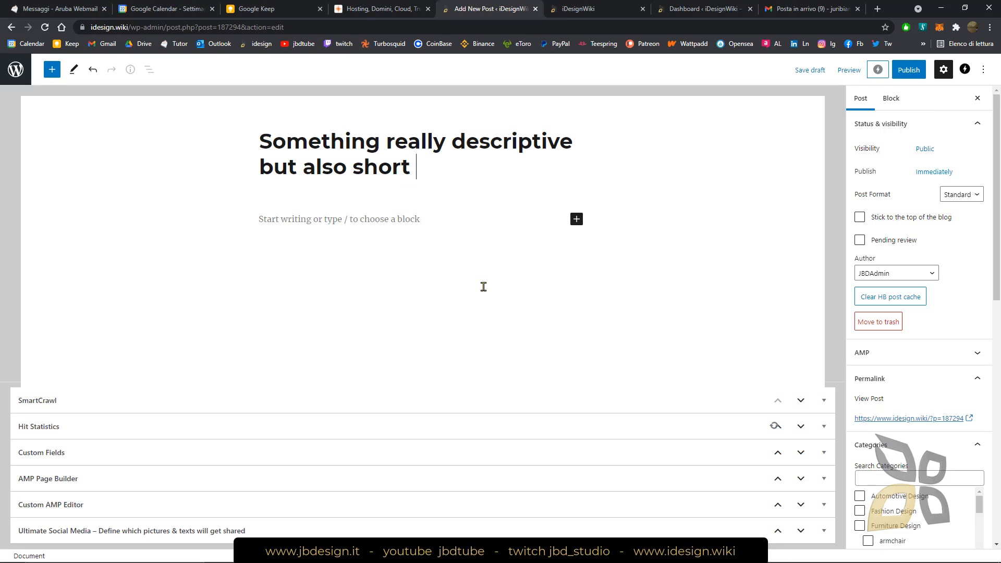
double_click(313, 143)
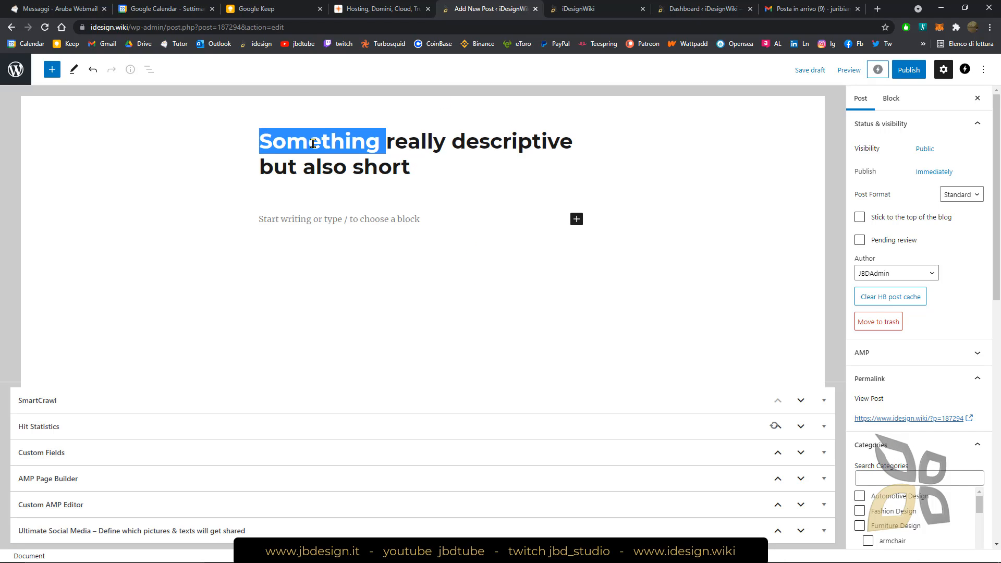
triple_click(313, 144)
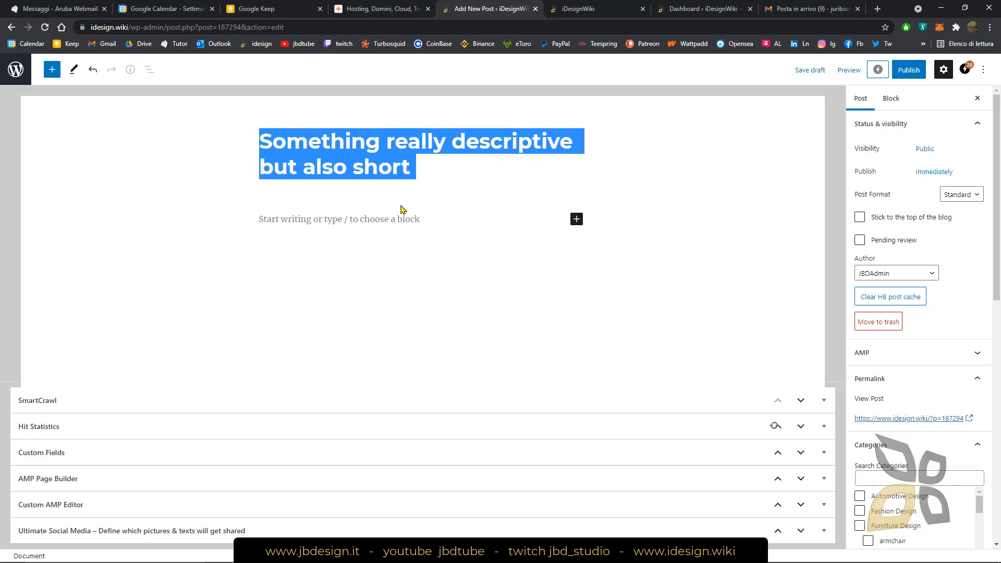
Write the post's opening paragraph "first introduction, like a description, little longer than title" below the title
left_click(438, 194)
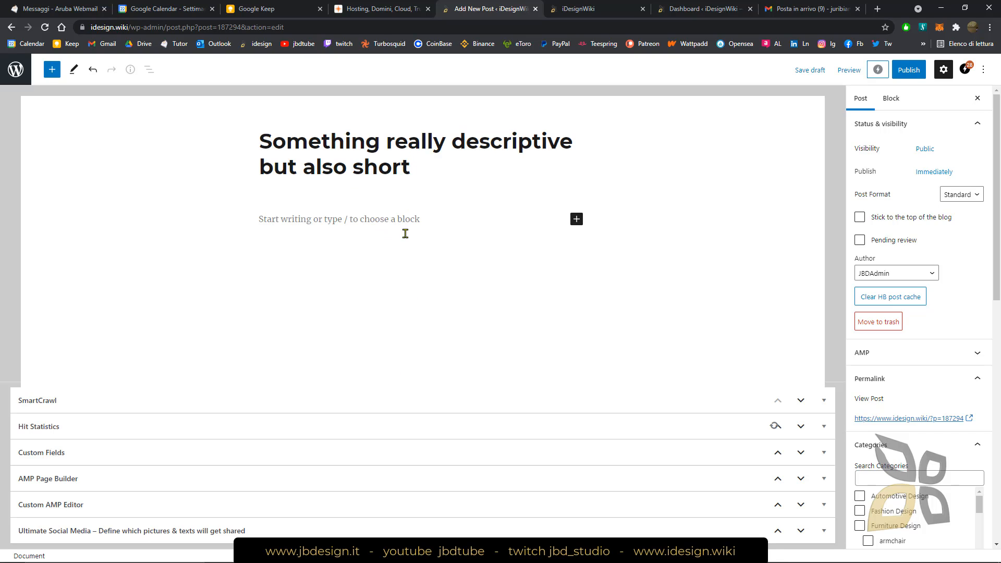
left_click(350, 223)
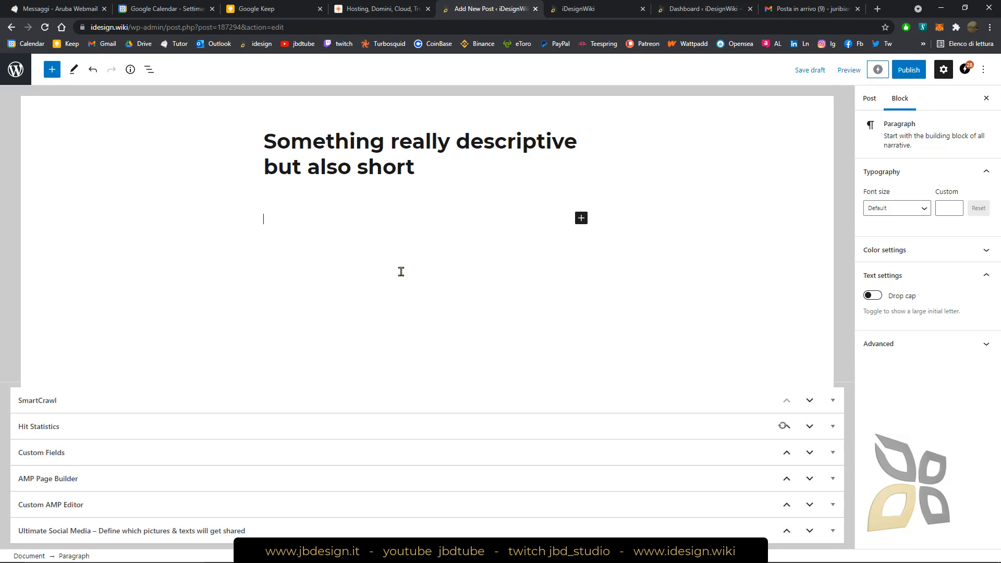
type("first introduction, like a descrip")
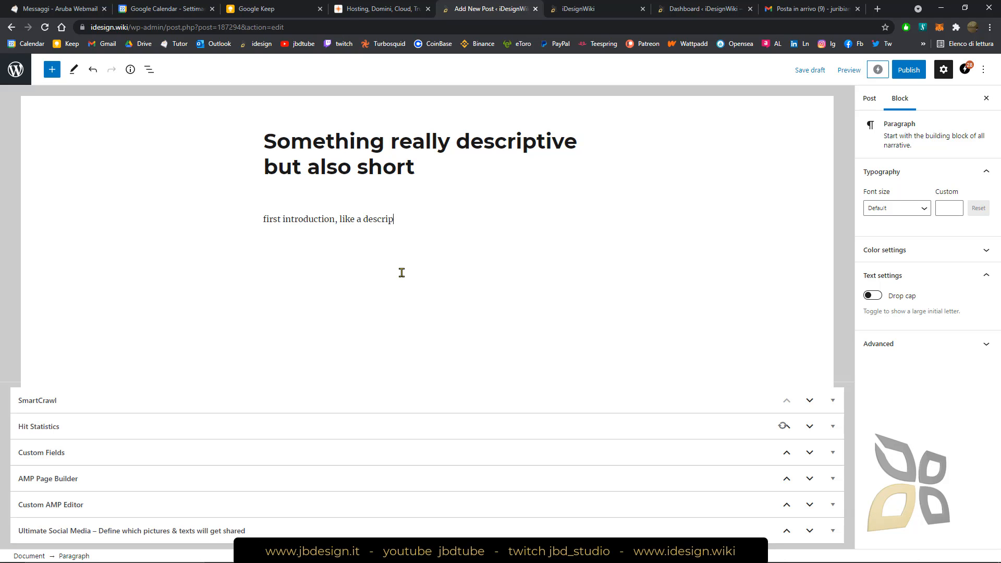
type("tion, litter")
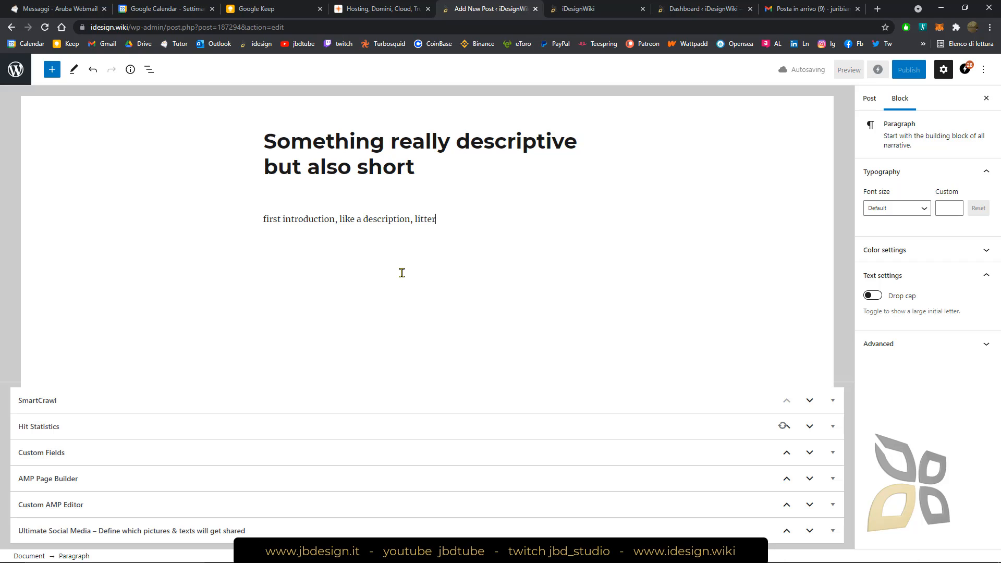
key("BackSpace")
key("BackSpace")
type("le longer the")
key("BackSpace")
type("an title")
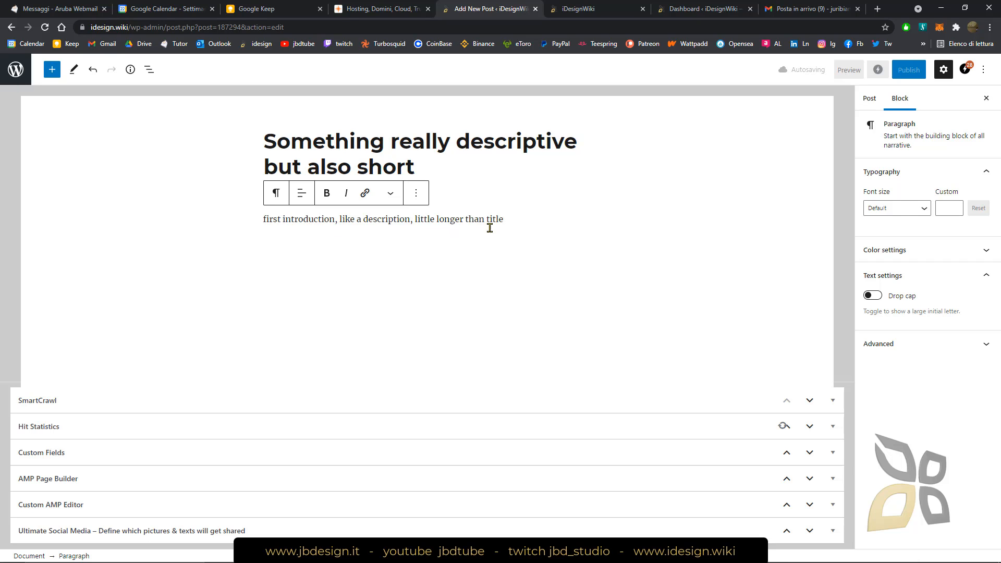
Lengthen the opening paragraph by copying its phrase "little longer than title" and pasting it three times at the end
left_click_drag(511, 221, 263, 225)
key("ctrl+z")
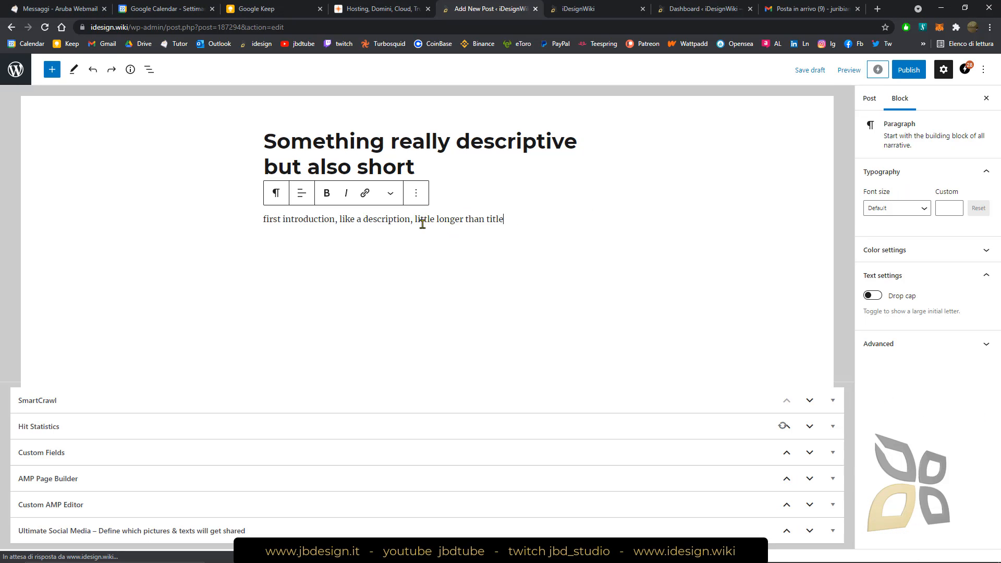
left_click_drag(427, 223, 511, 228)
key("ctrl+c")
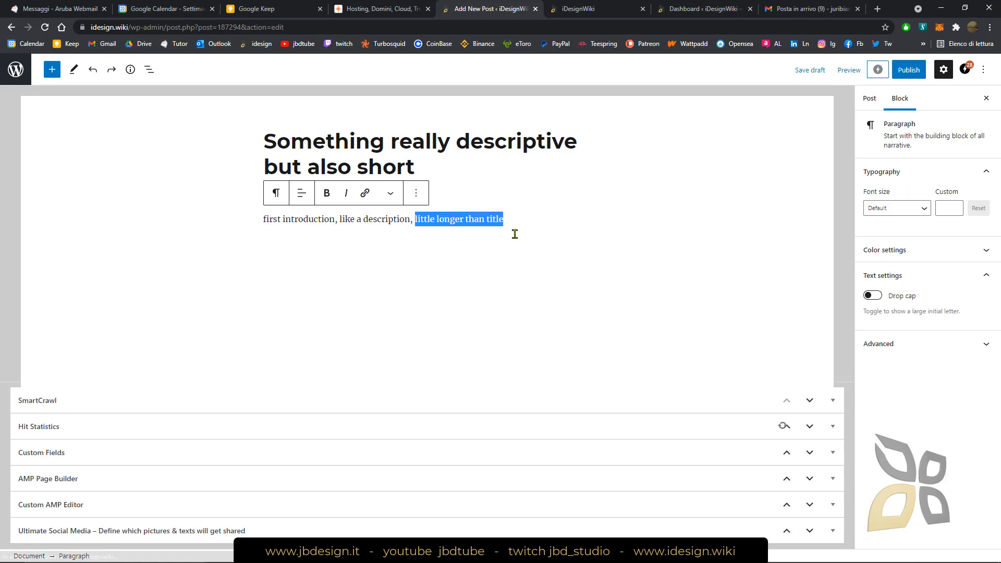
right_click(472, 219)
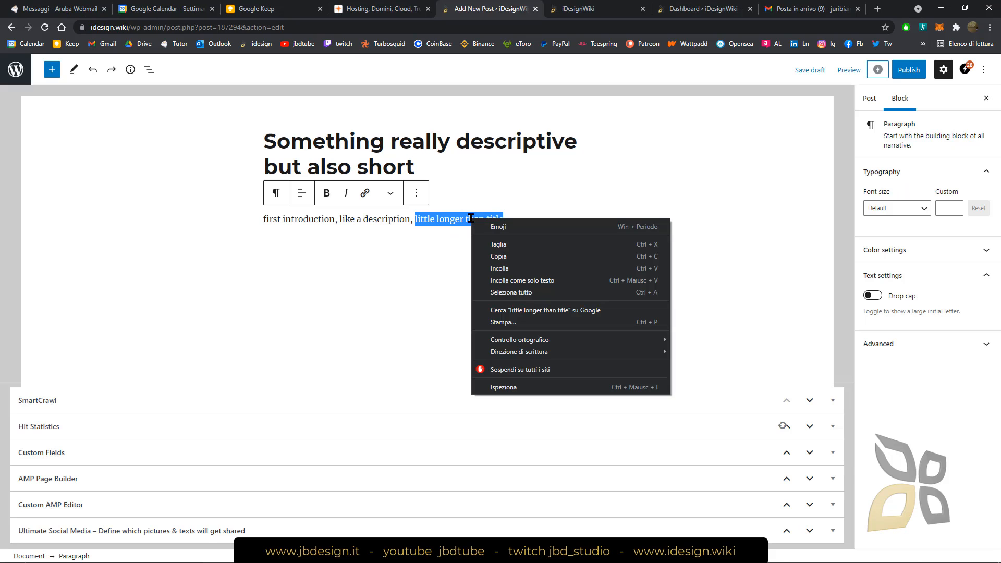
left_click(493, 257)
left_click(516, 221)
key("ctrl+v")
key("ctrl+v")
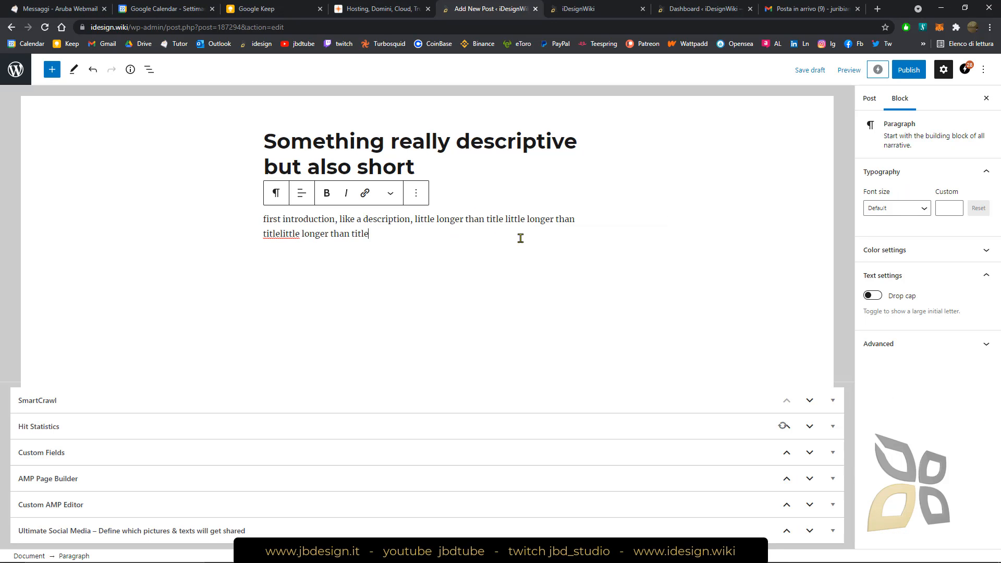
key("ctrl+v")
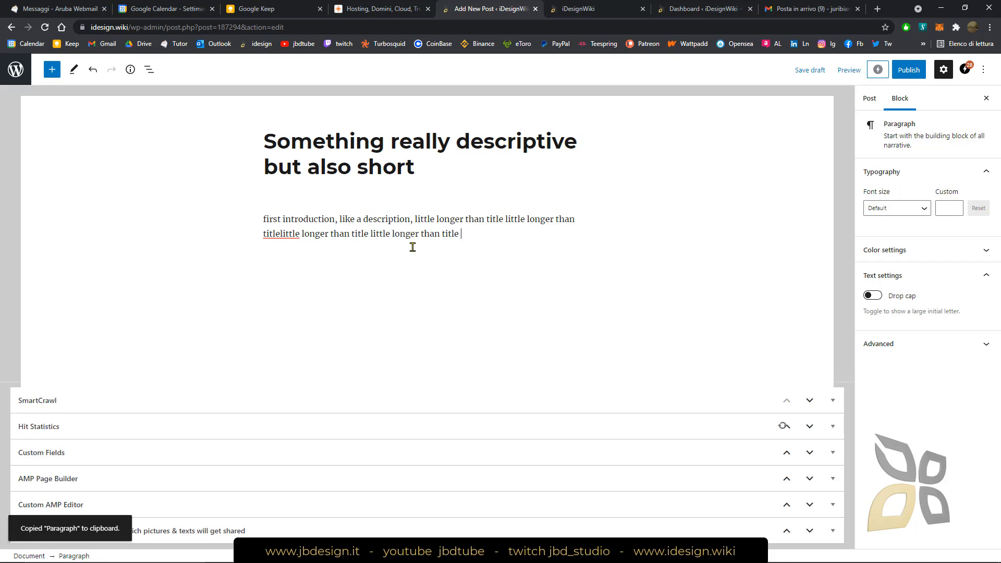
type("first introduction, like a description, little longer than title little longer than titlelittle longer than title little longer than title")
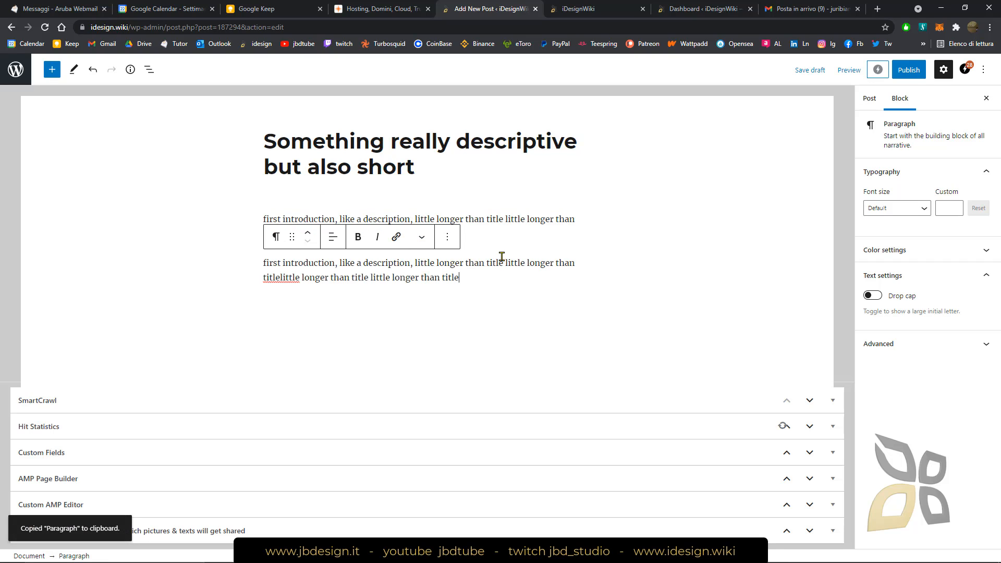
left_click(495, 242)
left_click(332, 272)
key("ctrl+a")
key("ctrl+c")
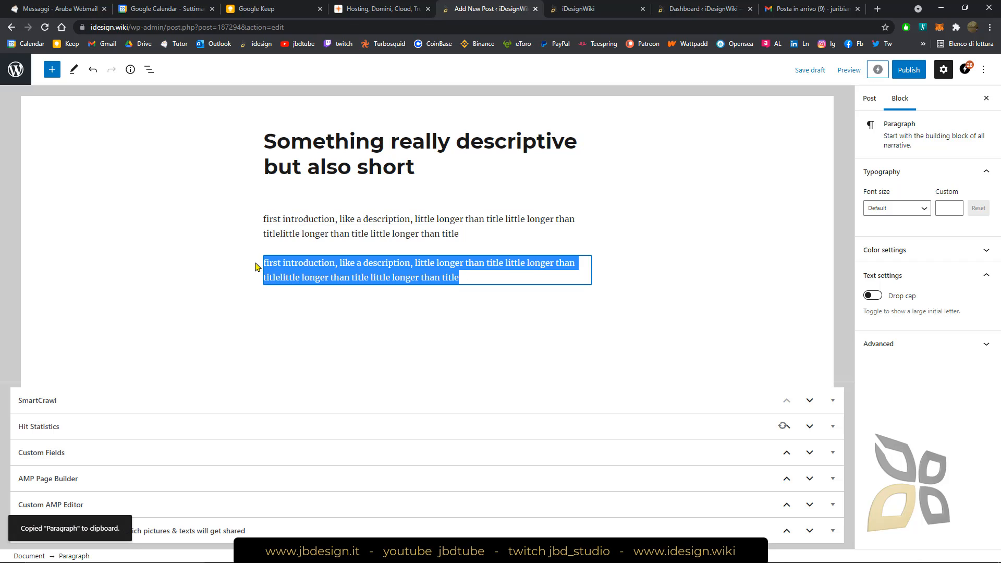
key("BackSpace")
Append a copy of the whole introduction text to the end of the opening paragraph and transform the block into a heading
left_click(469, 237)
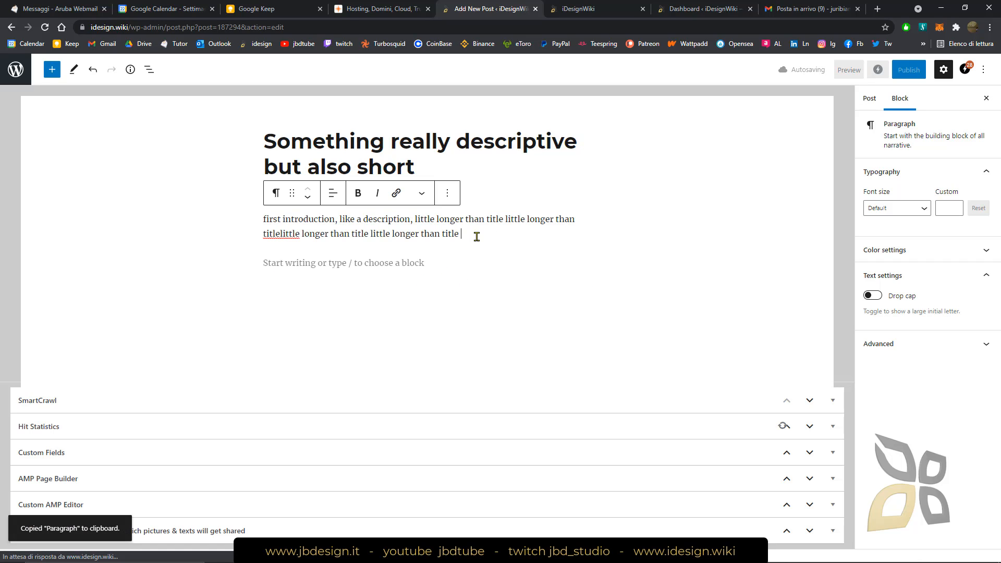
key("ctrl+v")
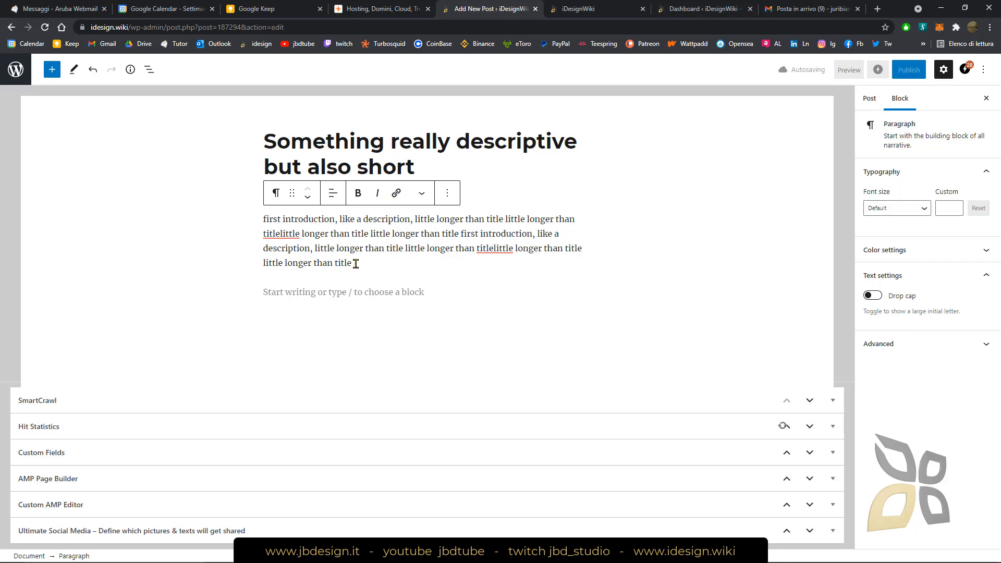
left_click_drag(355, 263, 265, 218)
left_click(265, 219)
left_click(363, 250)
left_click_drag(361, 266, 264, 218)
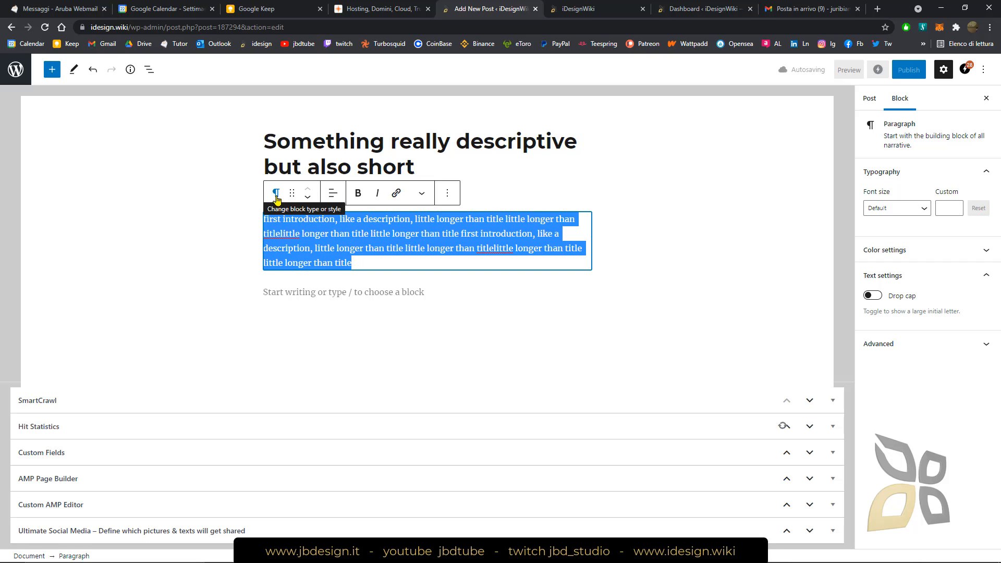
left_click(277, 193)
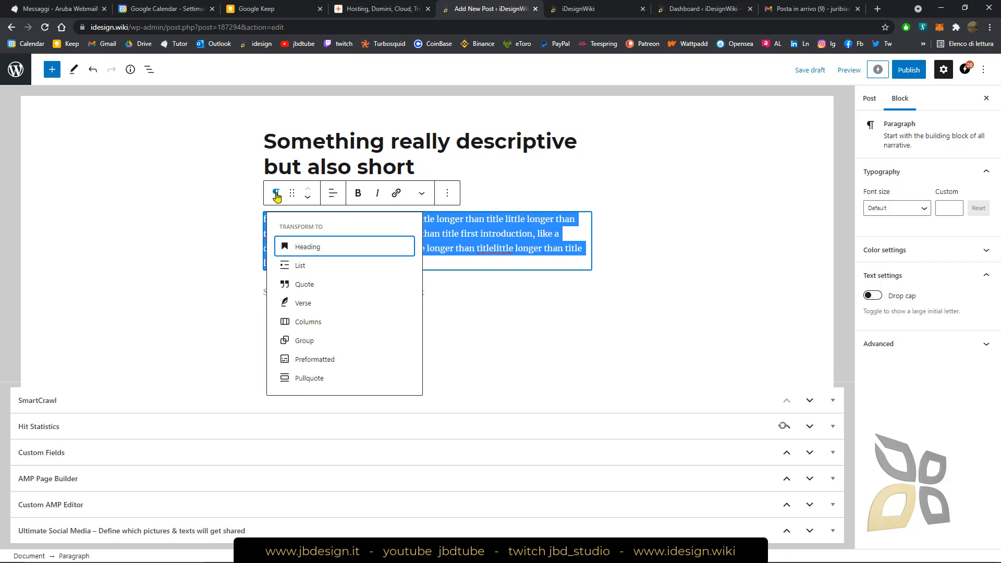
left_click(303, 248)
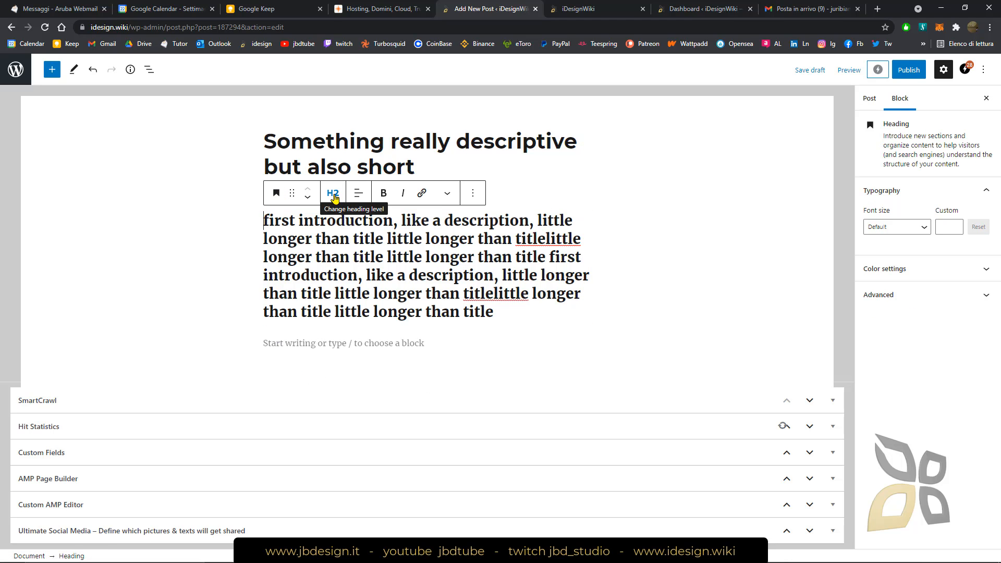
Try heading levels H3 and H2 on the introduction, and settle on H3
left_click(326, 148)
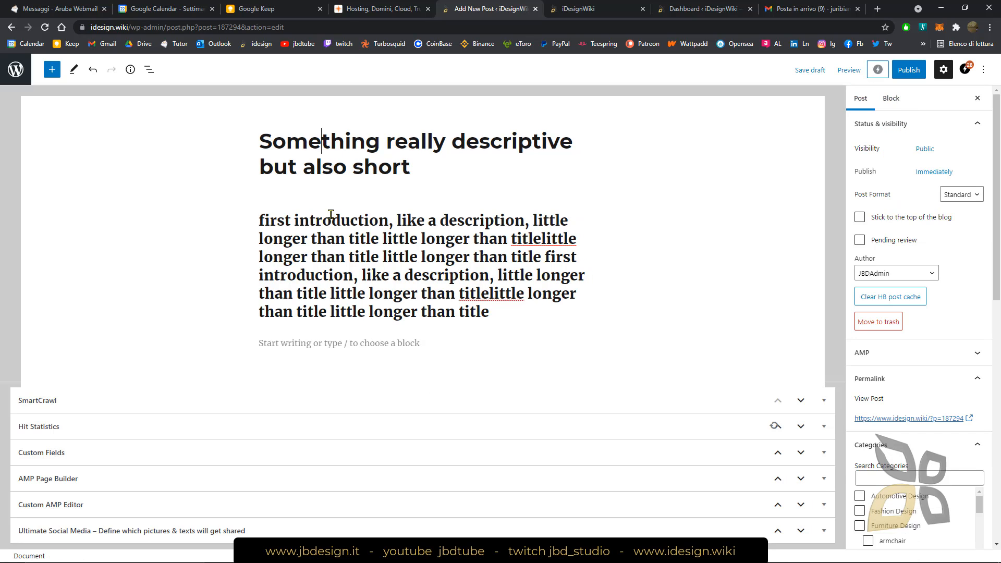
double_click(330, 219)
left_click(332, 194)
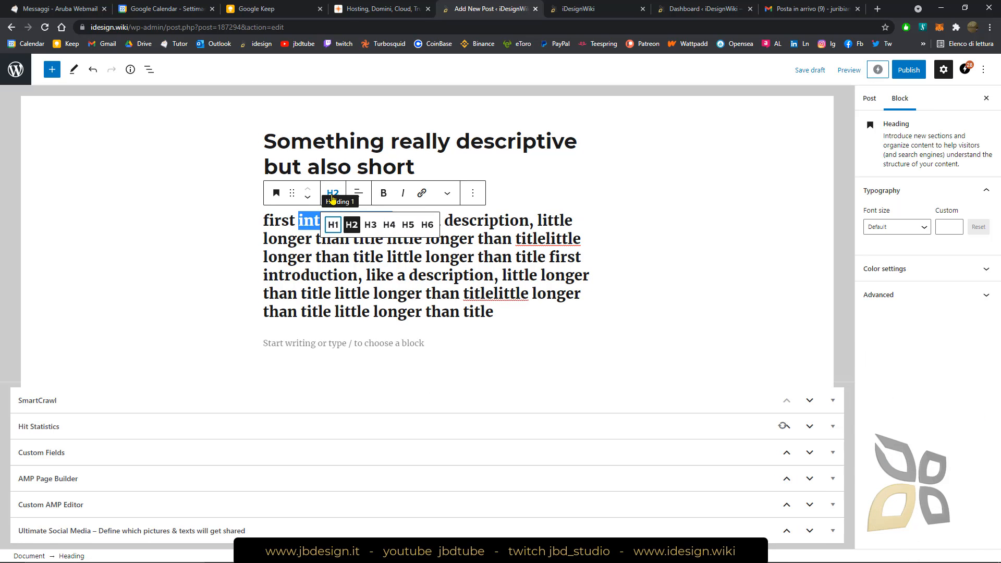
left_click(370, 224)
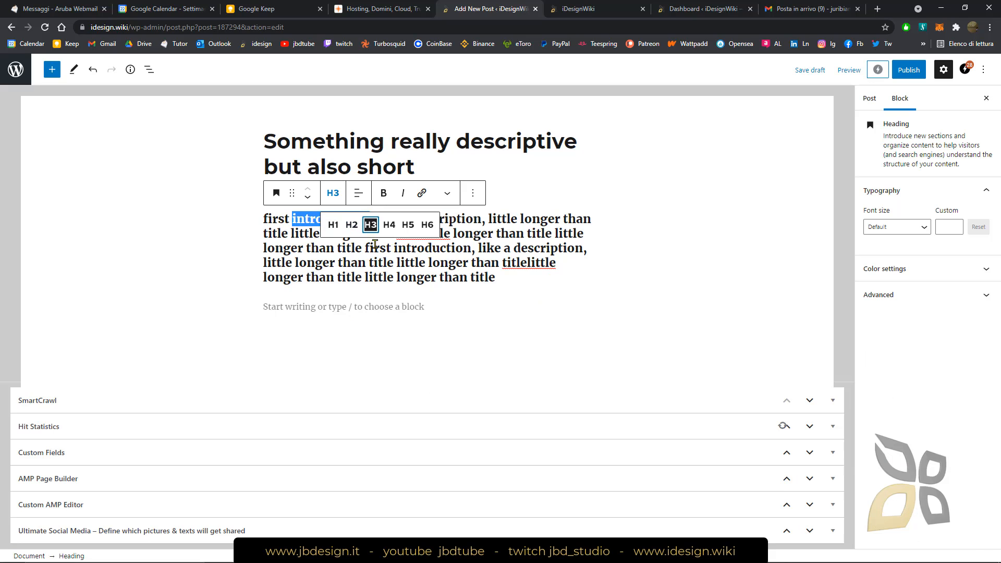
left_click(350, 226)
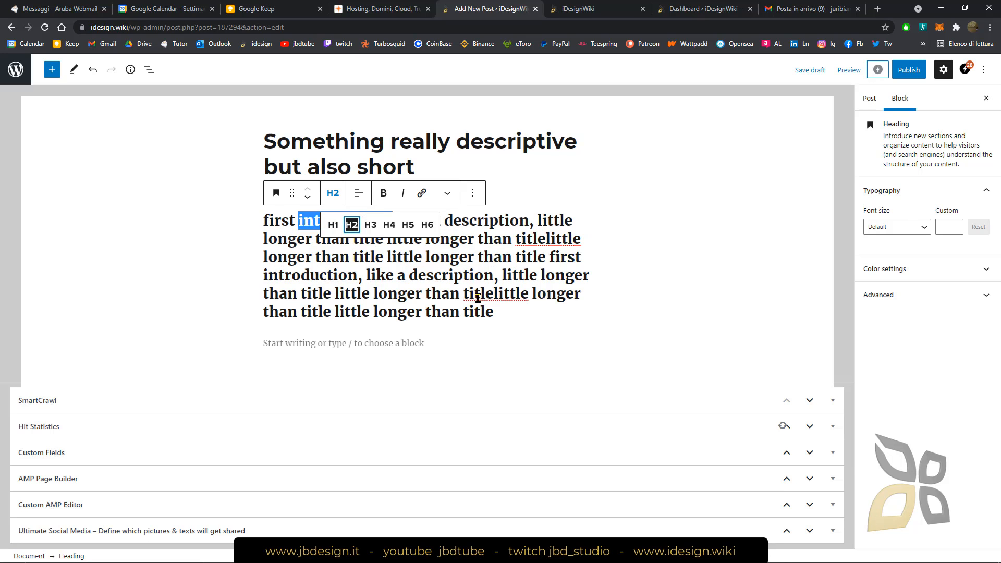
left_click(383, 248)
left_click(333, 194)
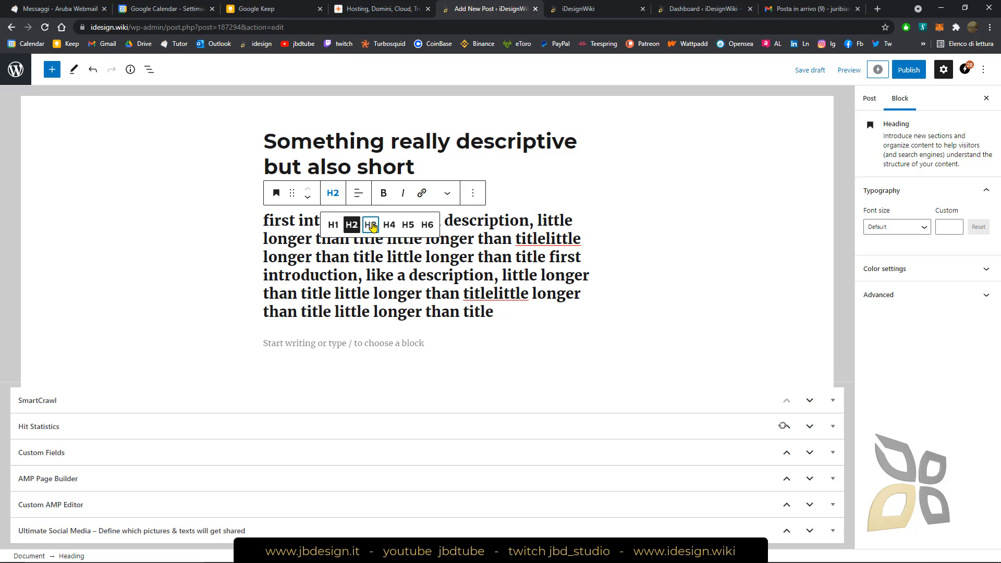
left_click(370, 225)
Fill the empty paragraph below the heading with about two lines of random filler text starting "ks fhhalksd jalsfkjalkd"
left_click(462, 303)
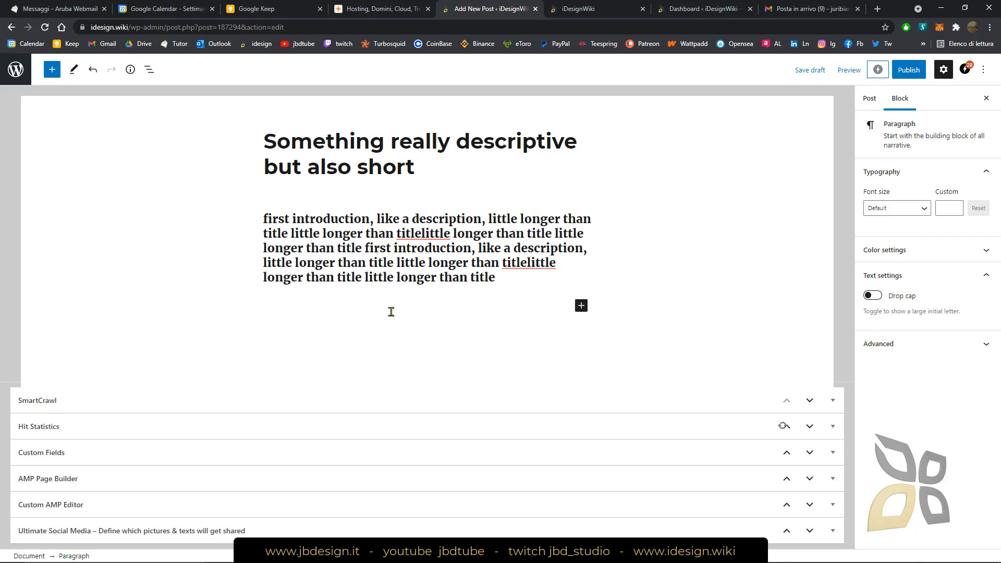
type("ks fhhalksd jalsfkjalkd slfkj slfkj")
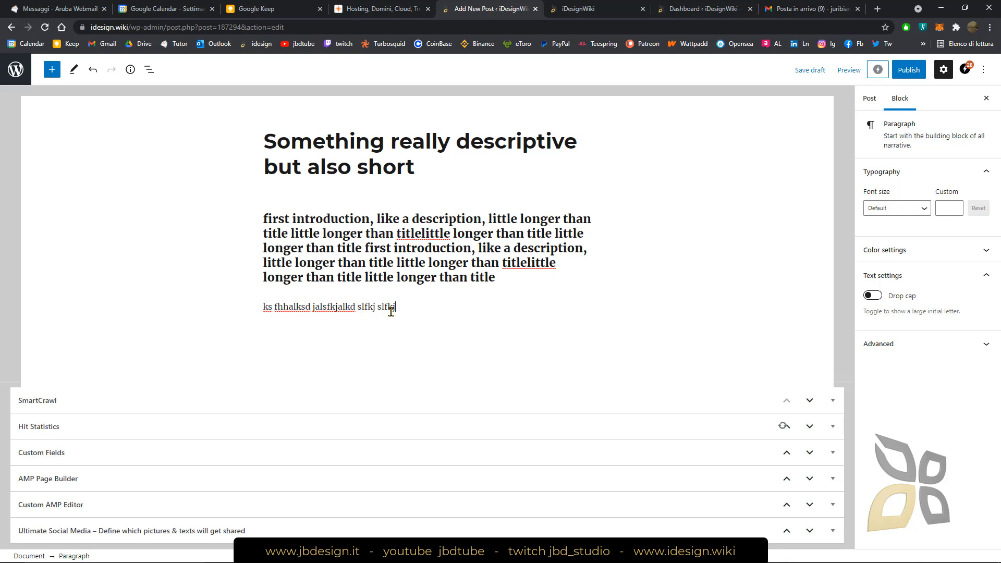
type("laskj falksjflaks jflksj flKSJ FLkj sflksJ FLKAJ SLK")
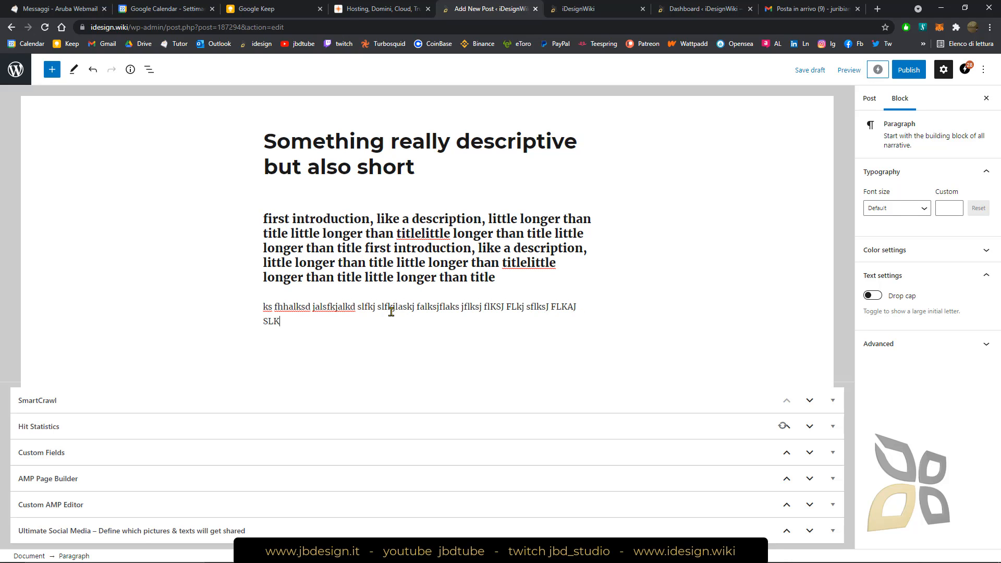
type("J flkfj slkf LKFJ slkfj LKS JFLKjslk dj")
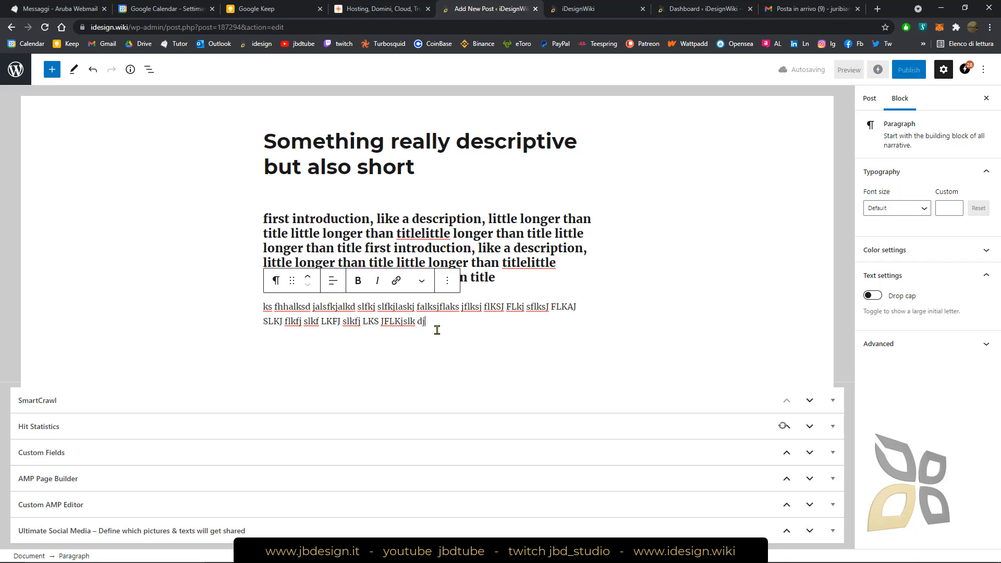
Insert a bulleted List block below the filler paragraph with the first item "alsdkj sd" and start a second item
key("Return")
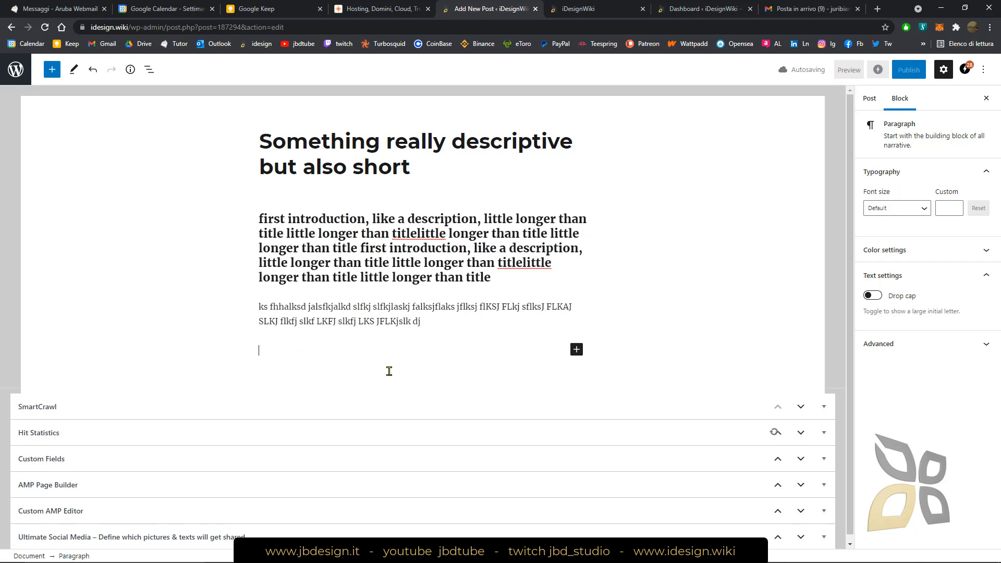
left_click(576, 350)
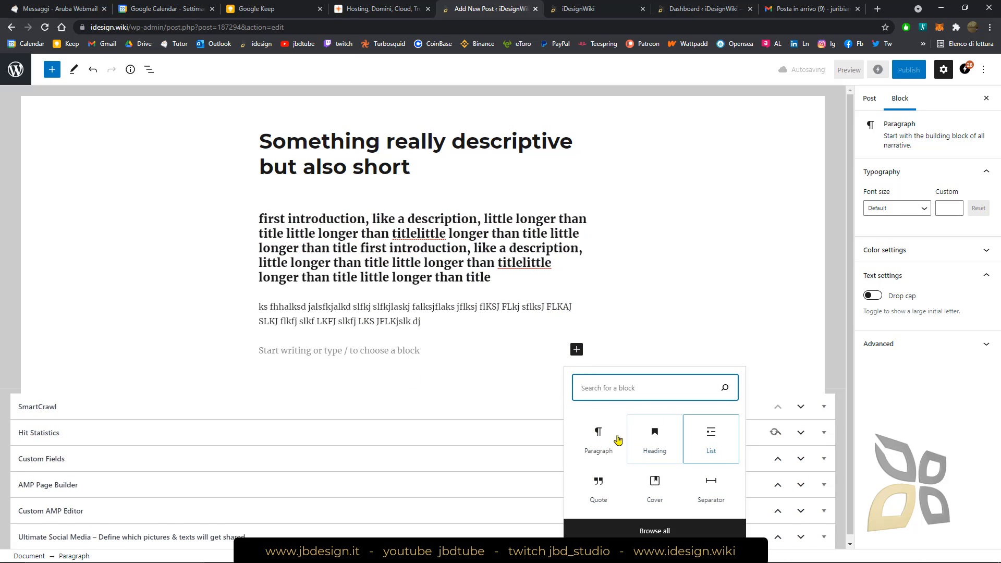
left_click(714, 440)
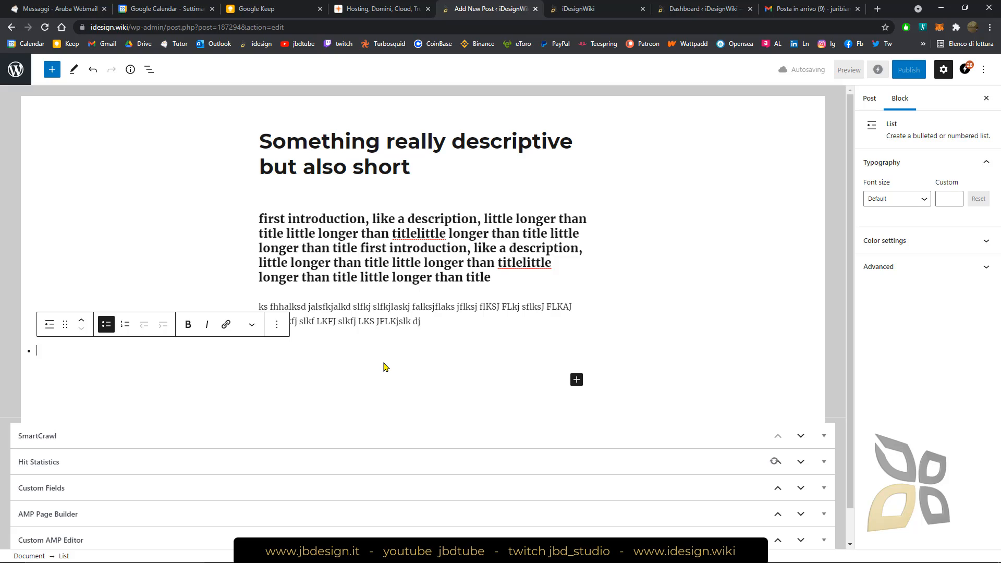
type("alsdkj sd")
key("Return")
key("Return")
type("sdflks")
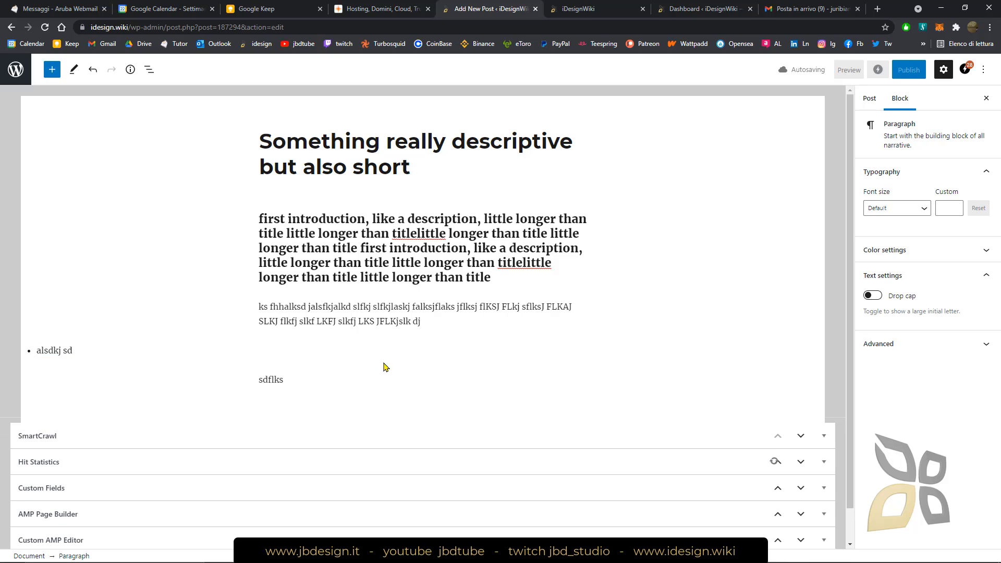
key("BackSpace")
key("BackSpace")
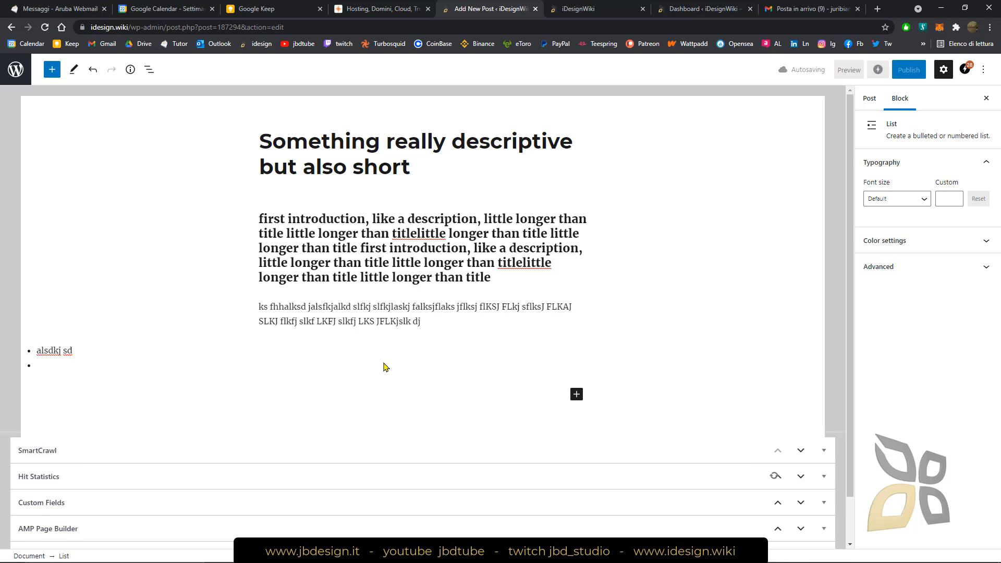
Add the items "sdfsdfs" and "sdfsdf" to the bulleted list and remove the stray text from the paragraph below it
key("Return")
key("Return")
key("Return")
type("sdf")
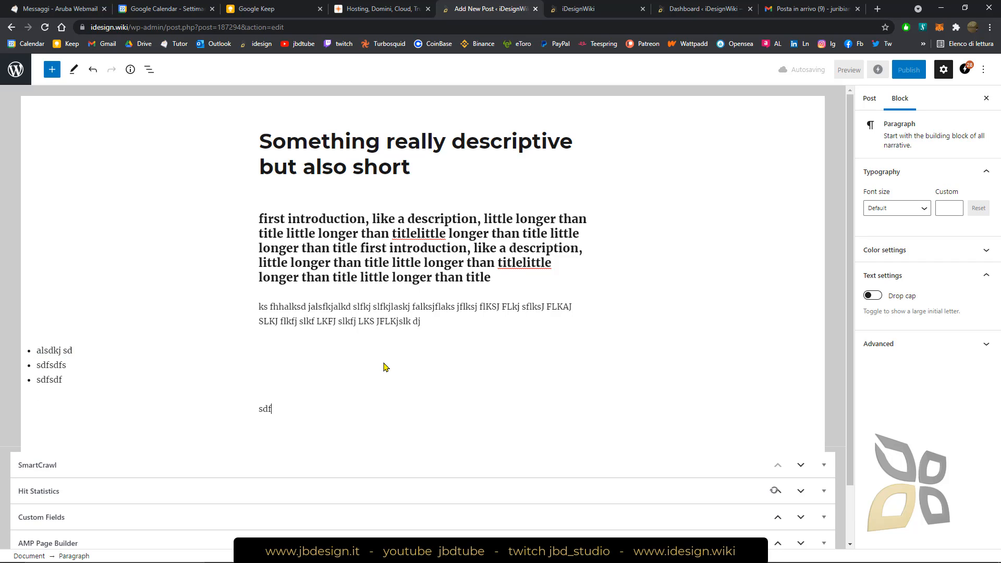
key("ctrl+z")
left_click(47, 353)
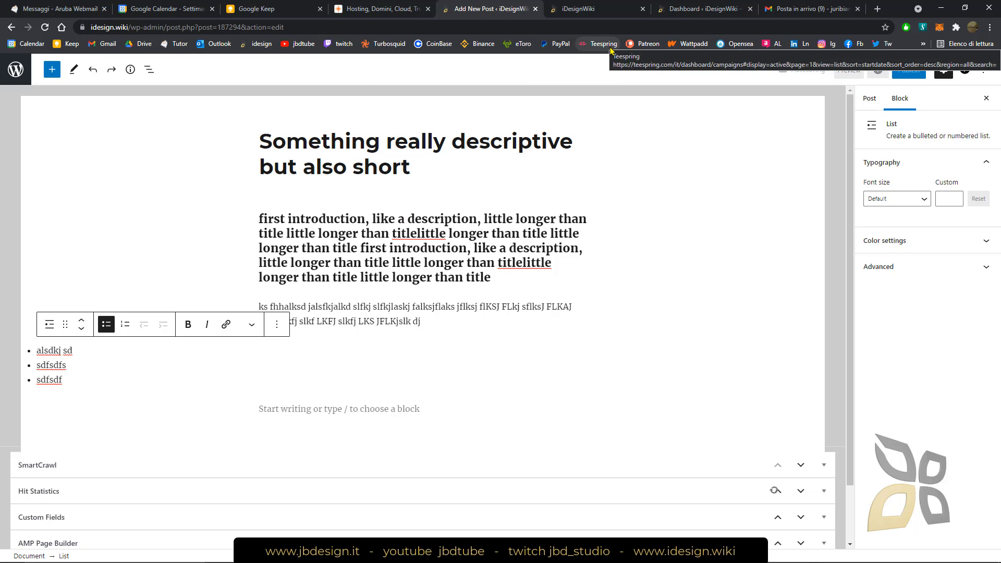
Switch to the public iDesignWiki site and examine how the MODO Creative 3D article is structured
left_click(579, 9)
scroll(365, 292, "down", 3)
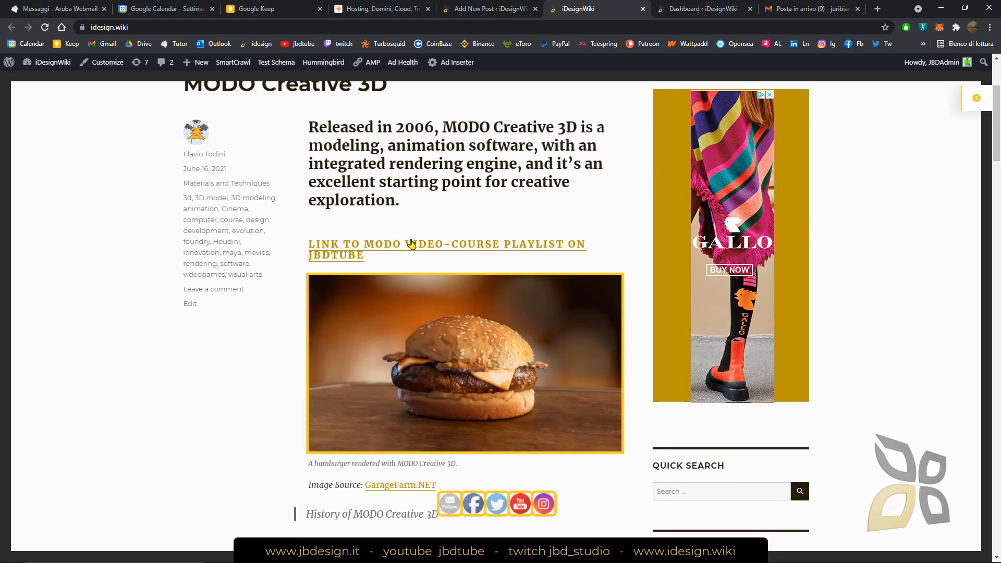
scroll(365, 250, "down", 6)
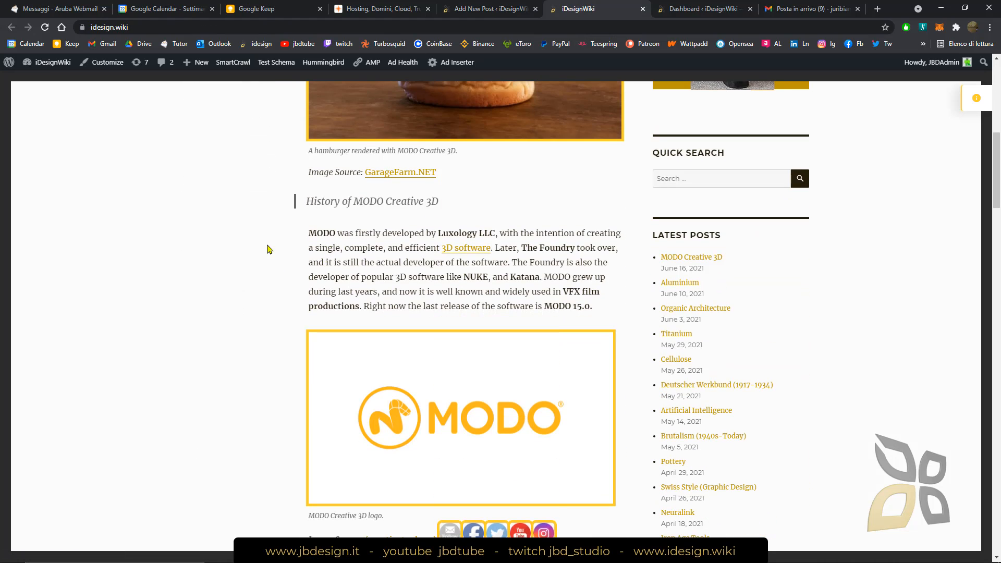
Examine the remaining sections and captioned images of the MODO Creative 3D article and return to the post editor
scroll(267, 249, "down", 11)
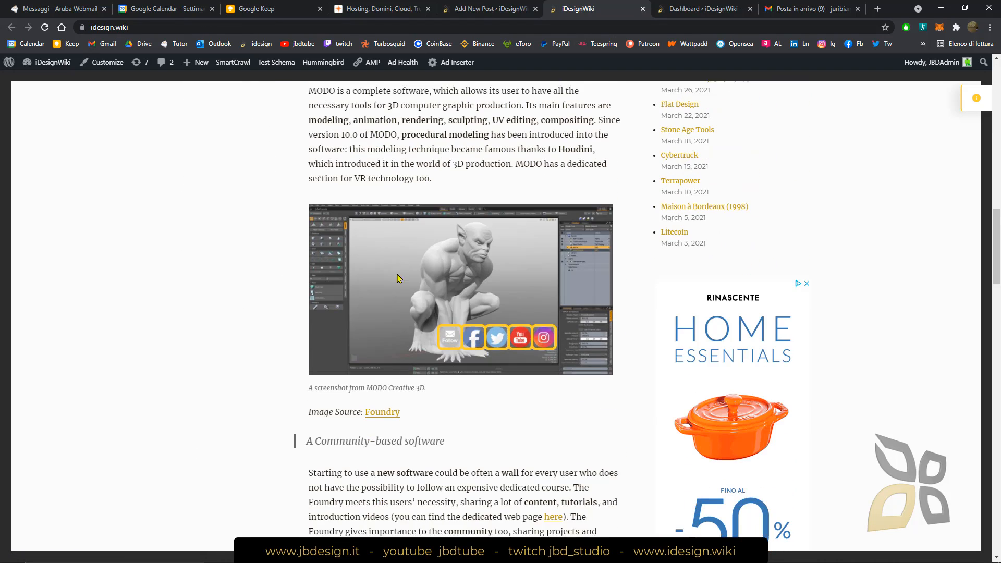
scroll(402, 271, "down", 2)
scroll(412, 276, "up", 10)
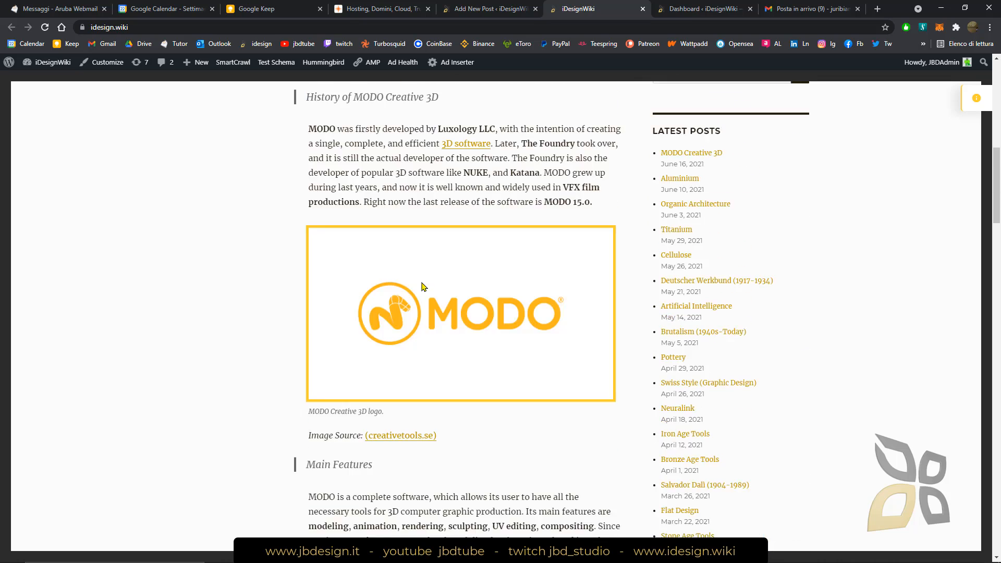
scroll(423, 286, "up", 13)
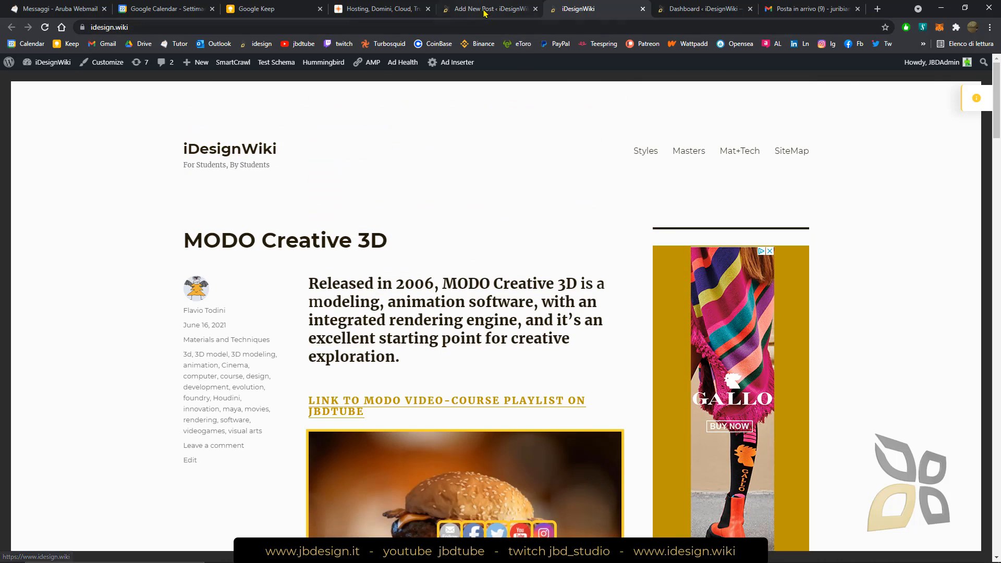
left_click(484, 10)
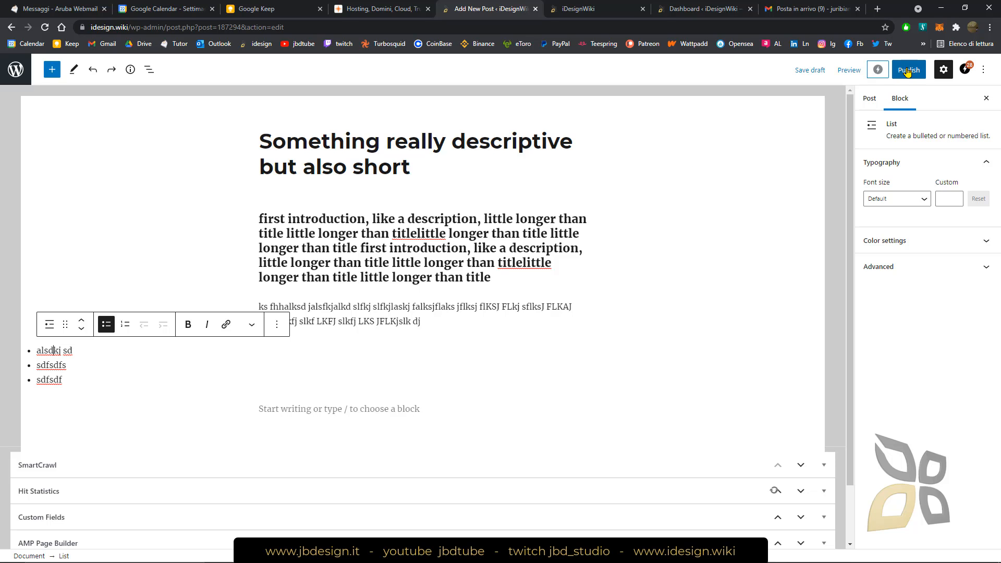
left_click(585, 15)
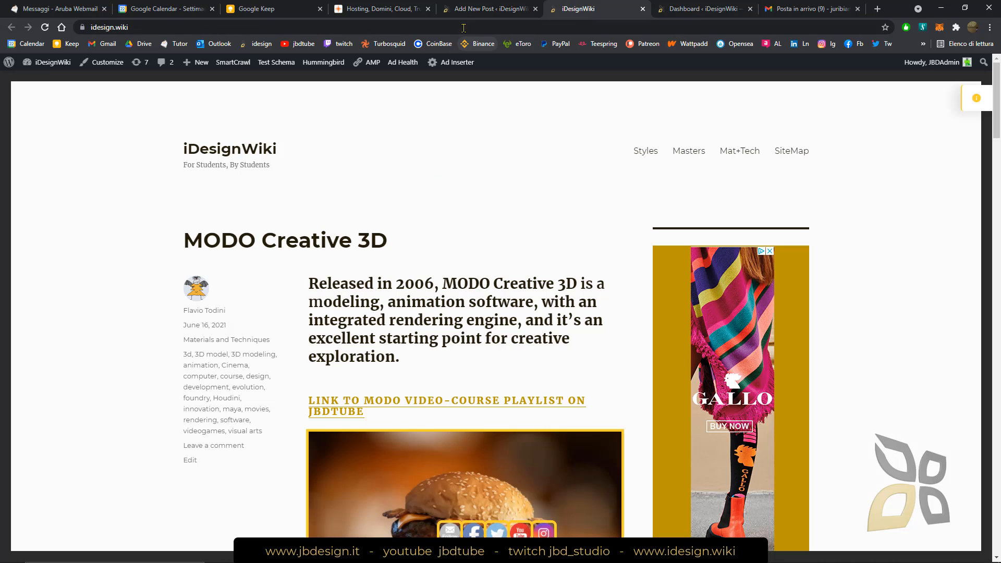
left_click(485, 9)
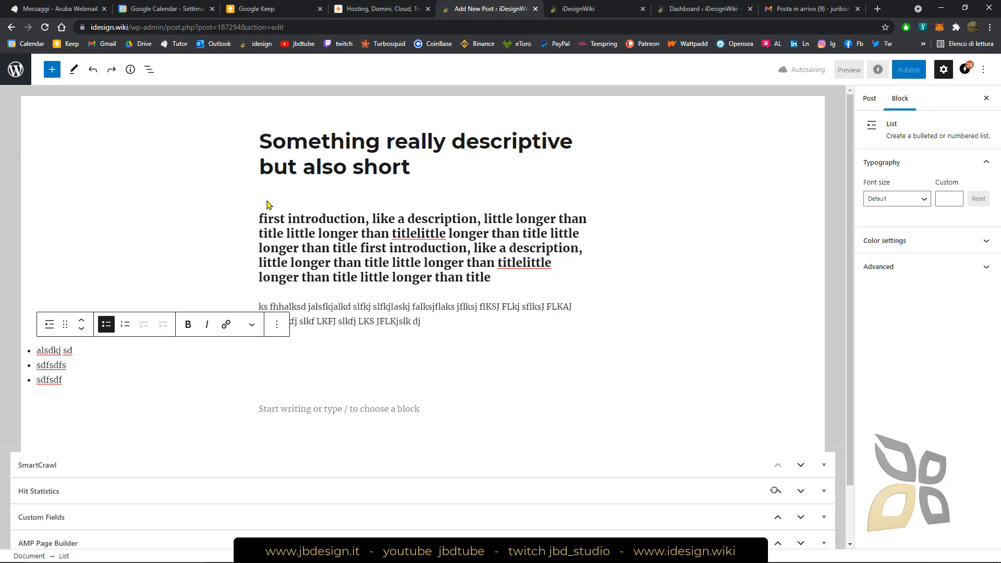
Insert a Quote block at the end of the post with the filler text "ascsadaasdadasdasdasdas as asda dsa"
scroll(313, 292, "down", 1)
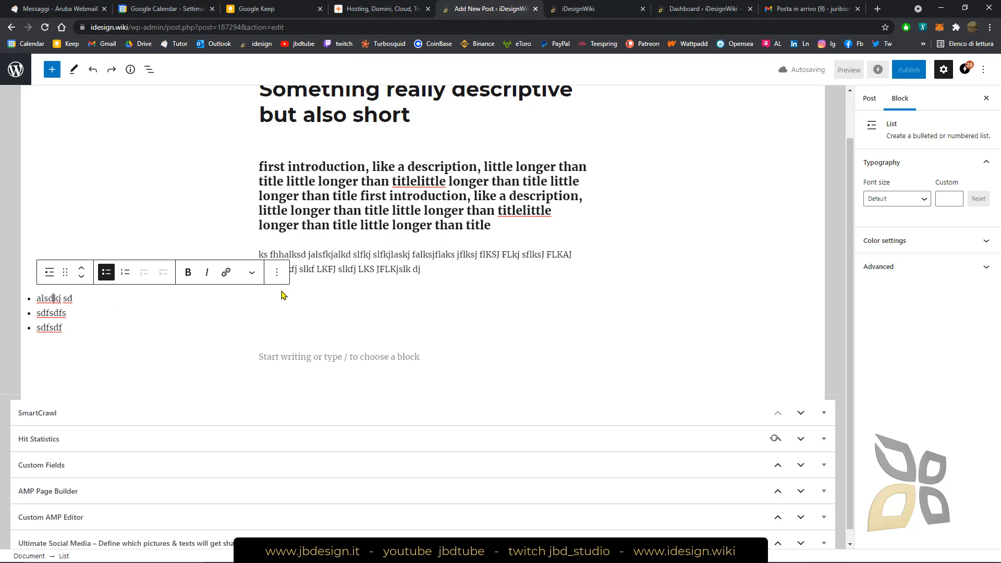
left_click(95, 165)
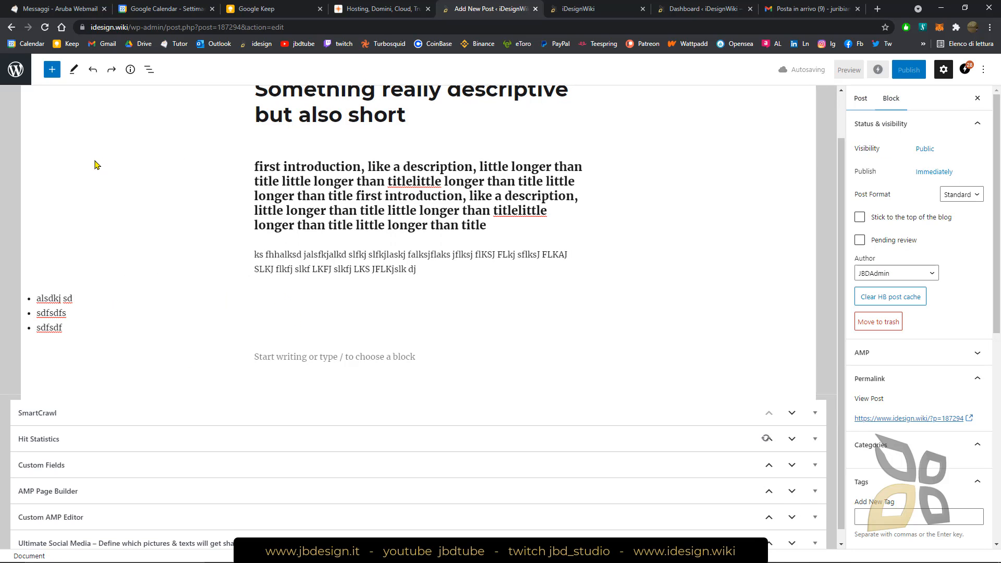
left_click(53, 70)
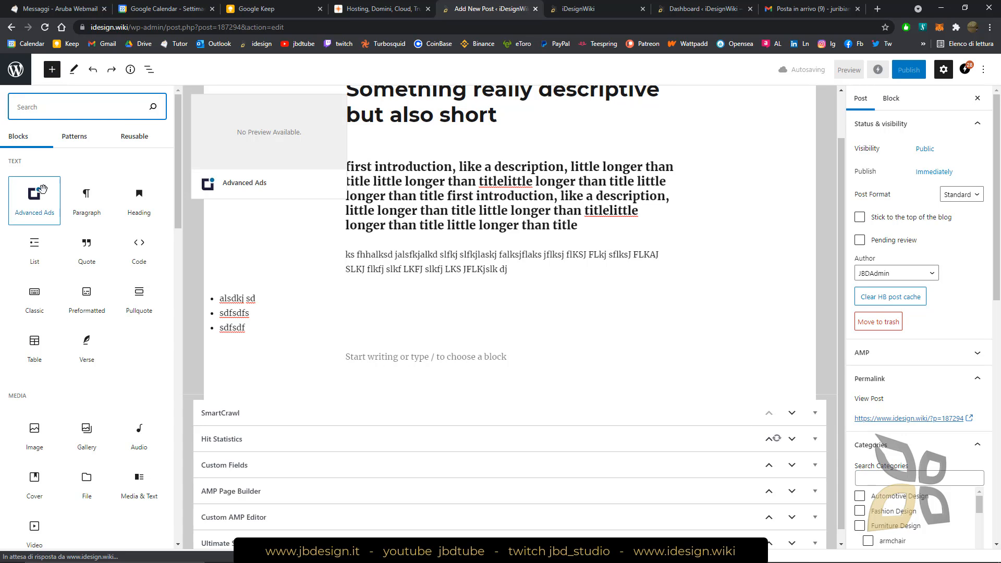
scroll(78, 172, "down", 1)
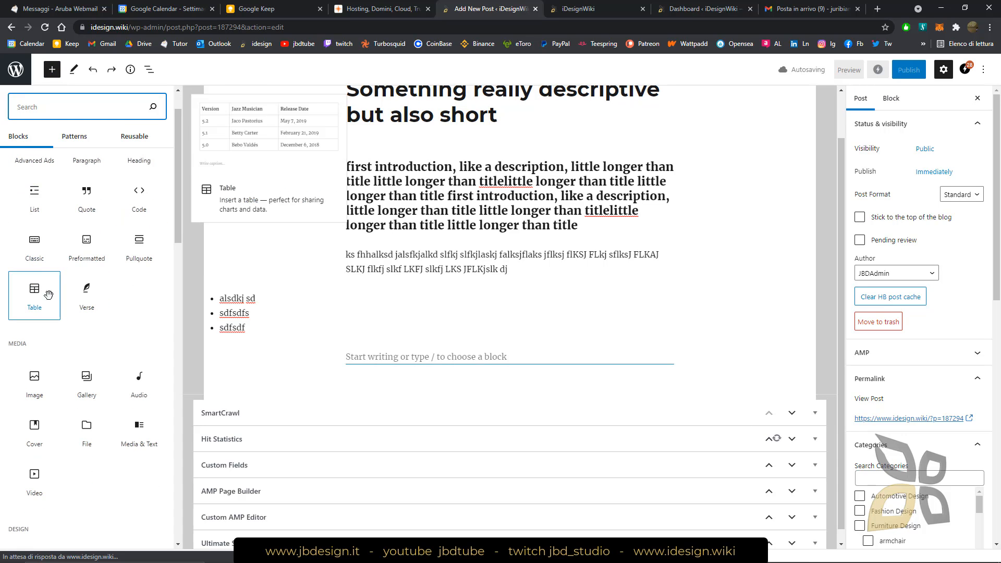
left_click(94, 224)
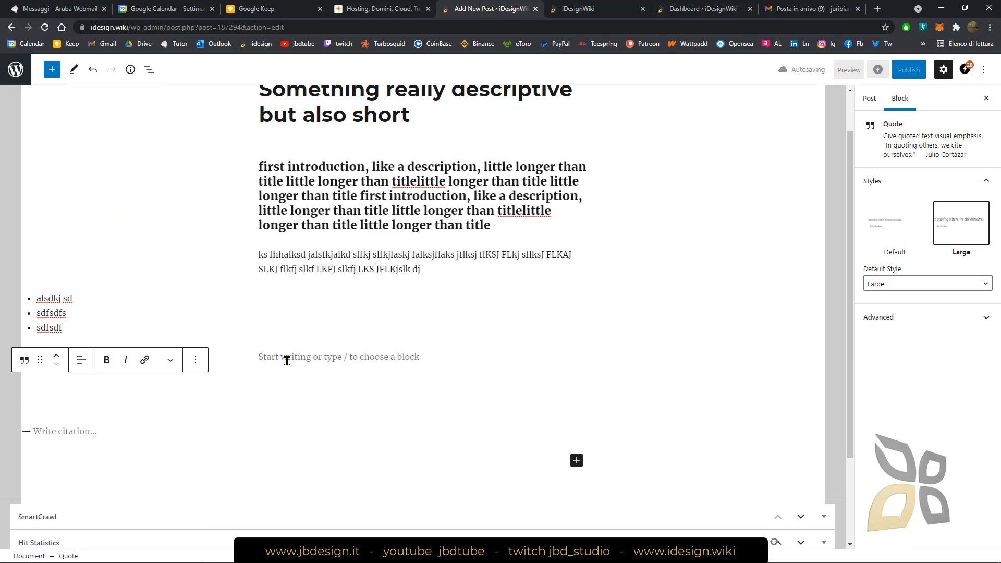
type("ascsadaasdadasdasdasdas as asda dsa")
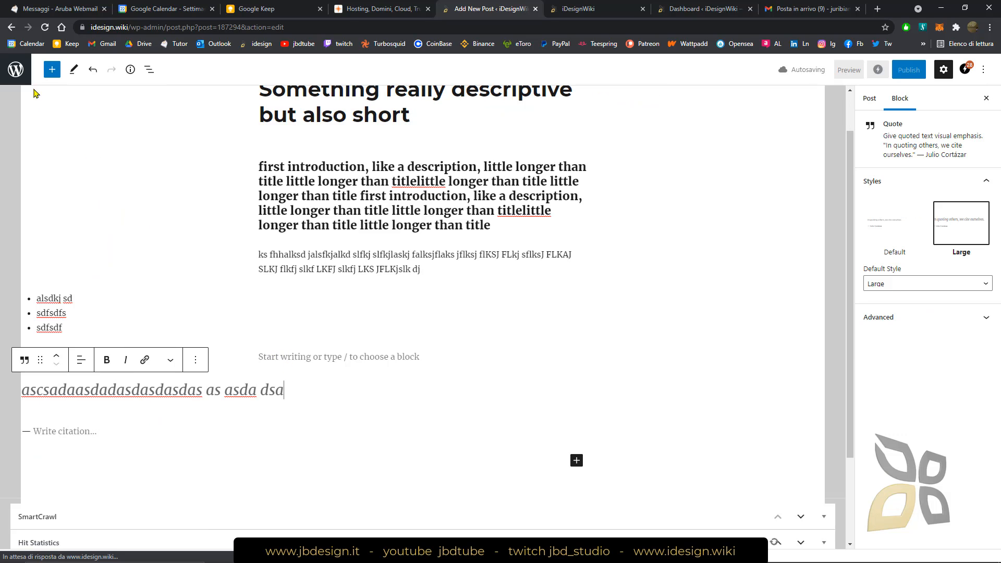
Insert an Image block below the quote and upload woman-1245761_960_720 from the Download folder into it
left_click(52, 70)
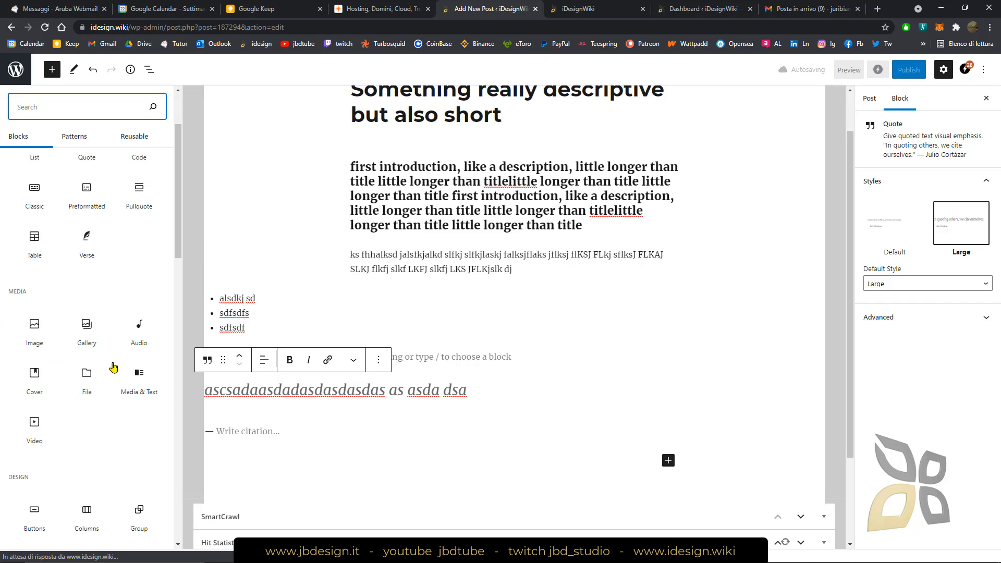
left_click(34, 326)
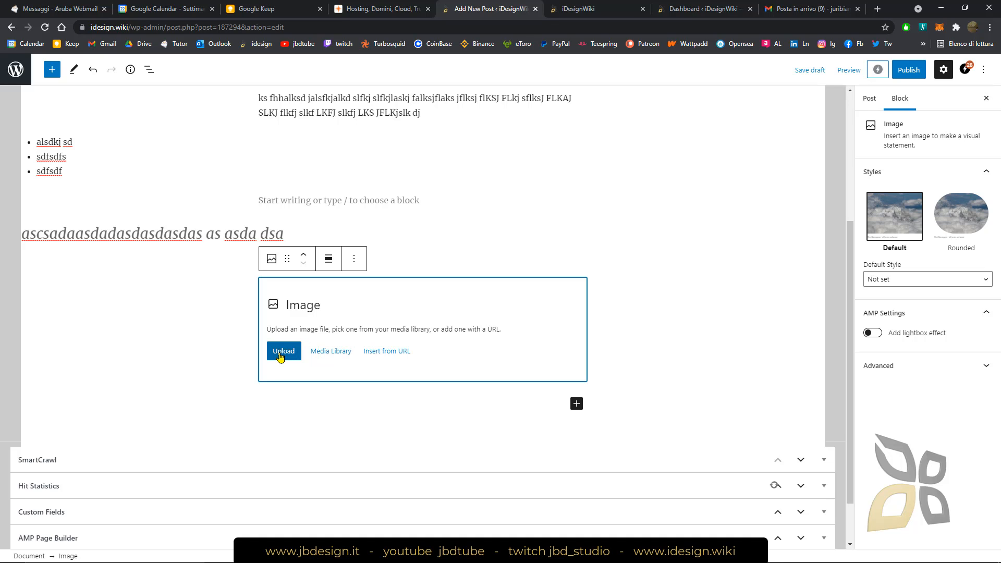
left_click(281, 352)
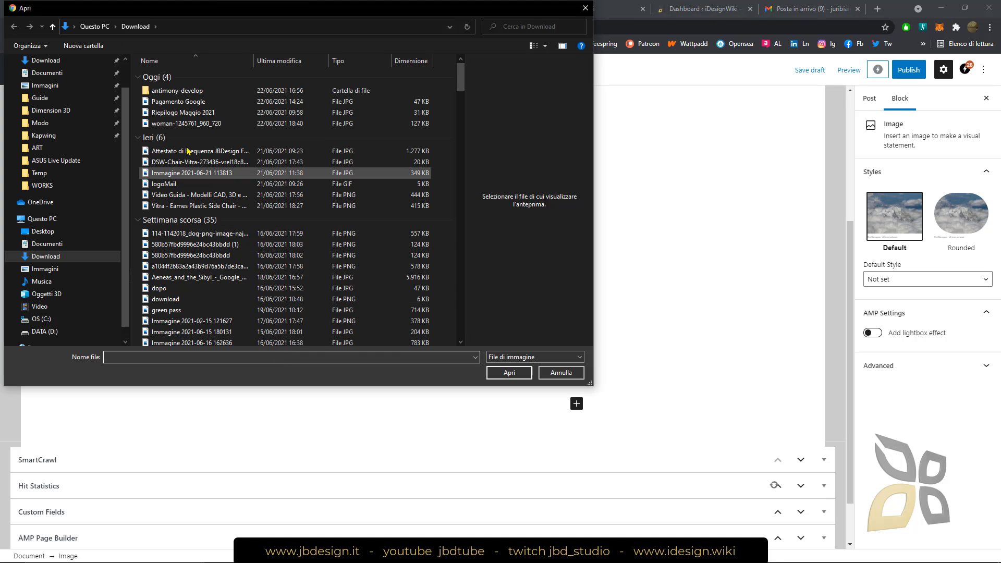
left_click(179, 124)
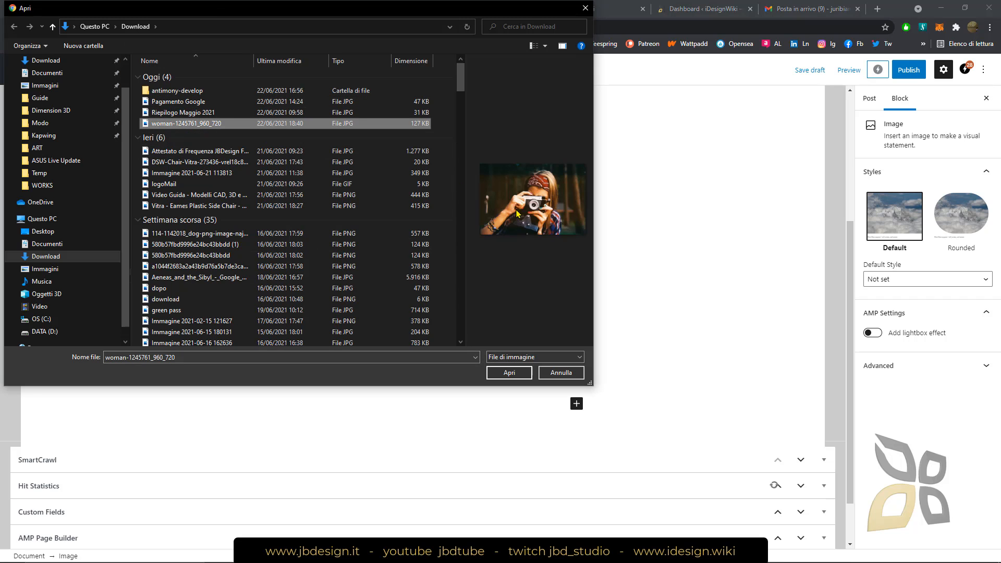
left_click_drag(466, 199, 307, 201)
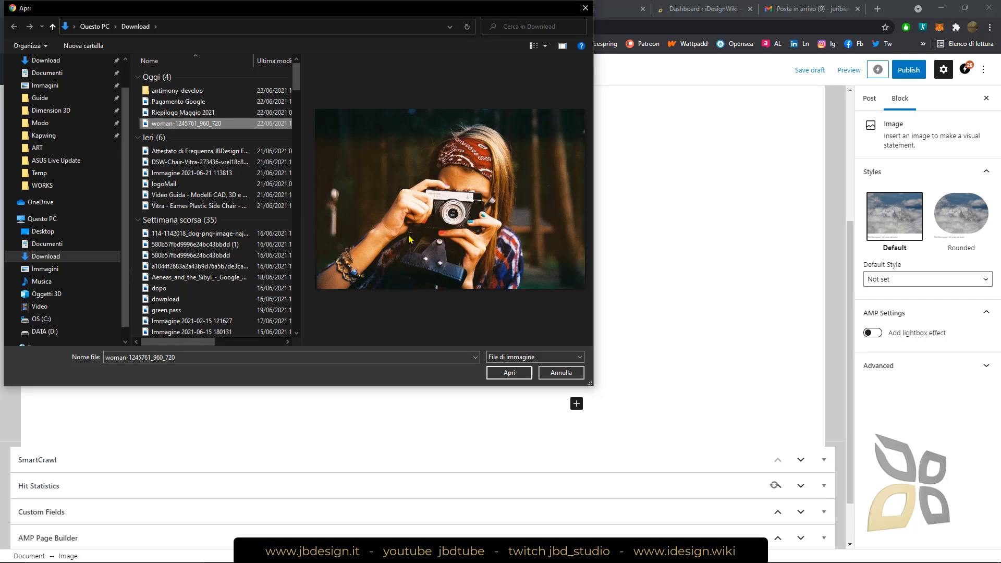
left_click(509, 373)
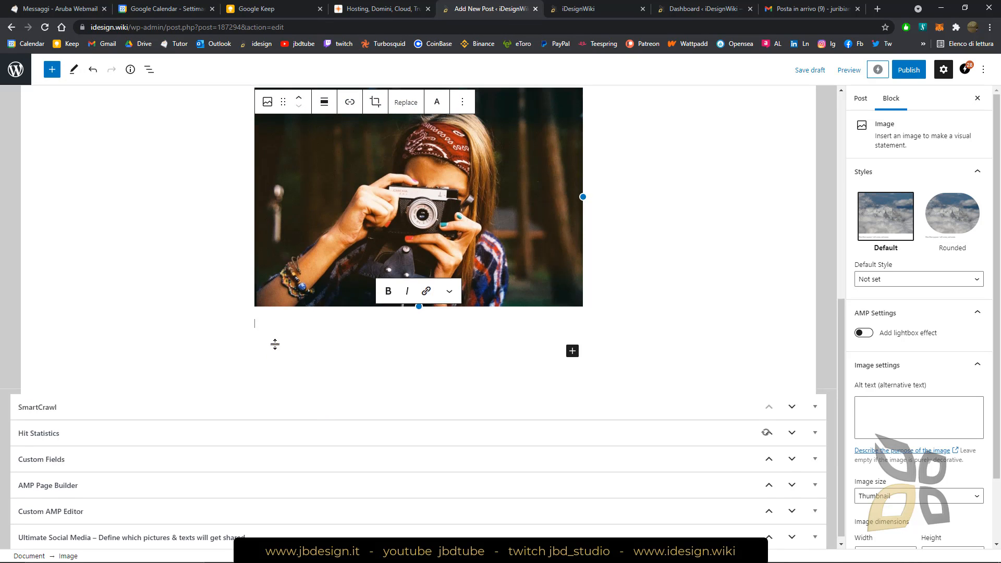
Move the uploaded image up between the introduction heading and the filler paragraph
scroll(290, 322, "up", 3)
scroll(290, 323, "up", 2)
mouse_move(281, 266)
left_mouse_down()
mouse_move(284, 197)
mouse_move(280, 269)
left_mouse_up()
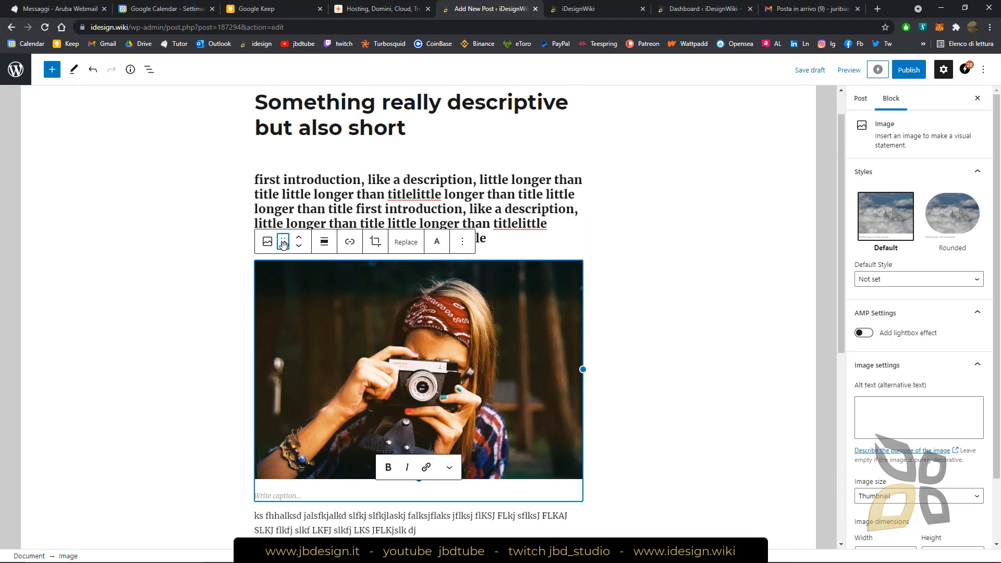
Caption the image "Write a Caption url the picture" and open the link entry for the words "url the picture"
scroll(394, 313, "down", 2)
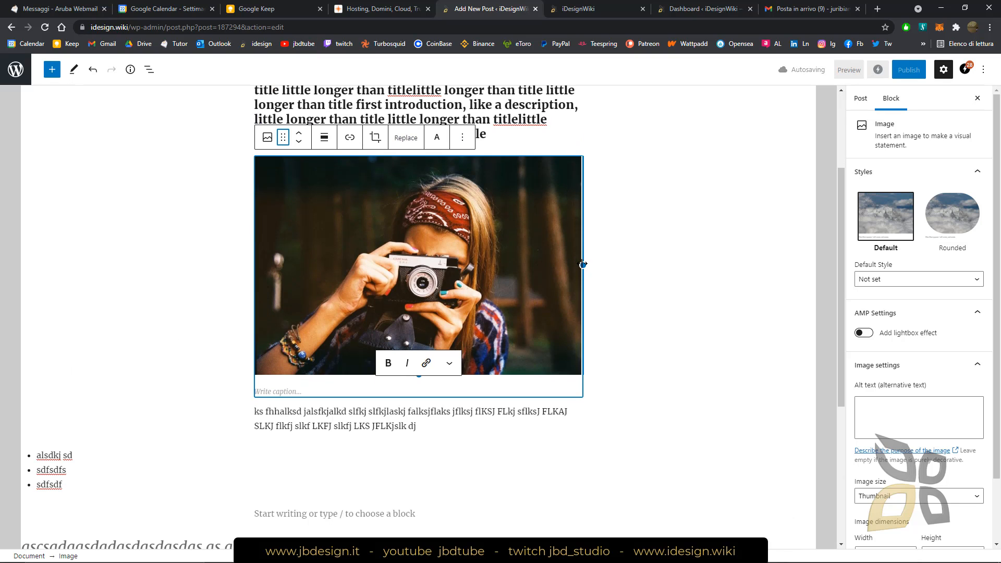
left_click(296, 388)
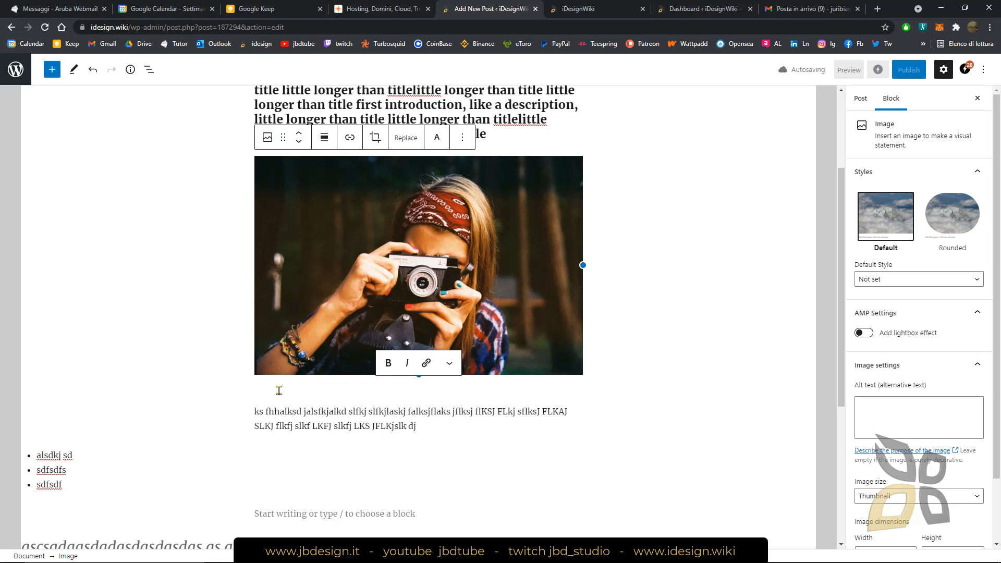
type("Write a Cap")
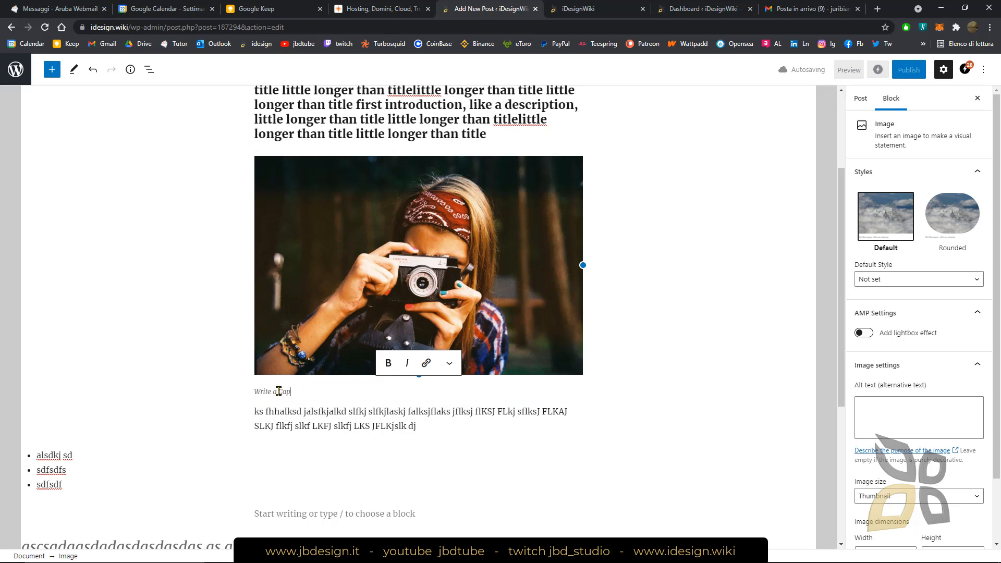
type("tion url the picture")
left_click_drag(350, 391, 305, 391)
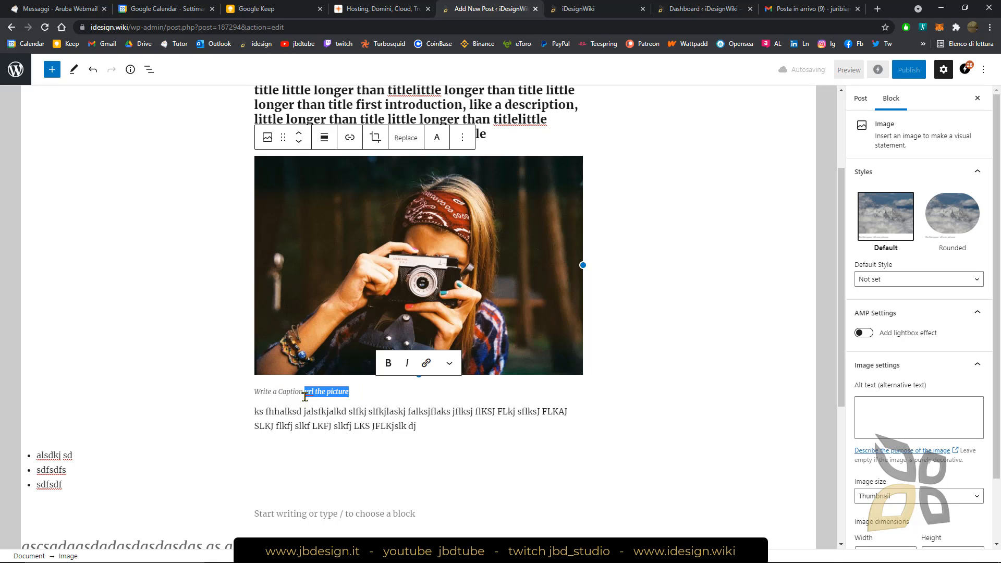
left_click(427, 365)
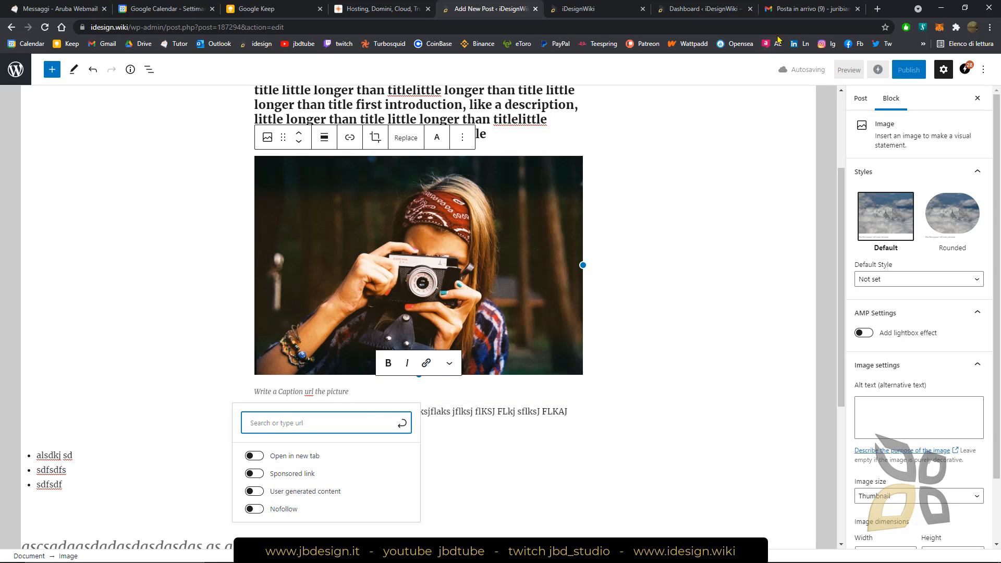
Search Google in a new browser tab for "pixabay photo" and show the image results
left_click(879, 8)
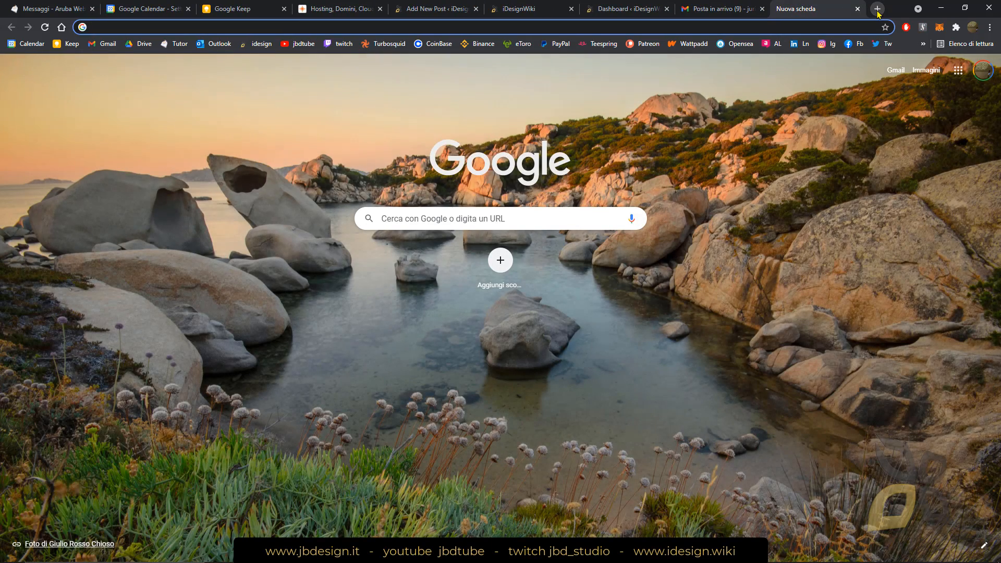
type("pixap")
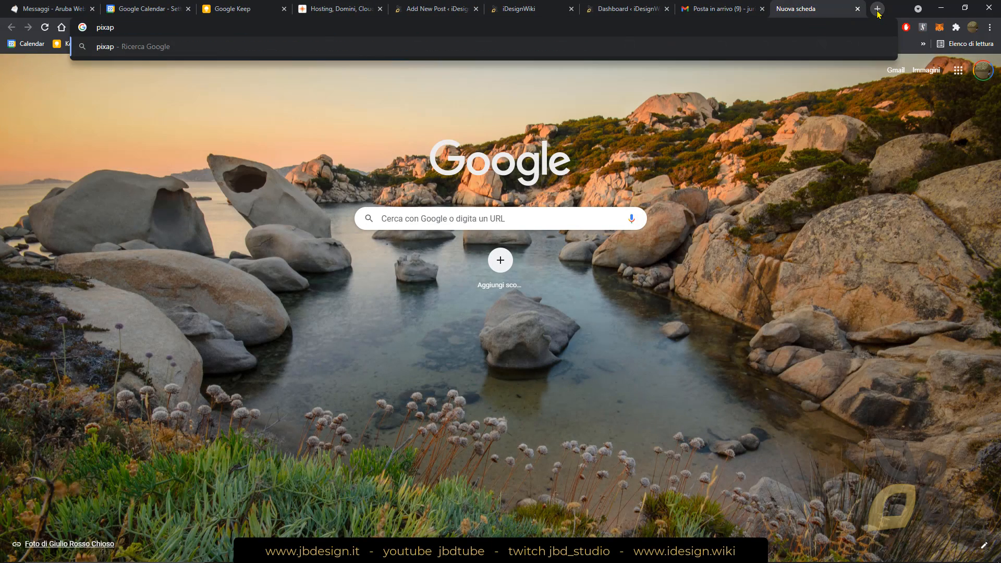
key("BackSpace")
type("bay photo")
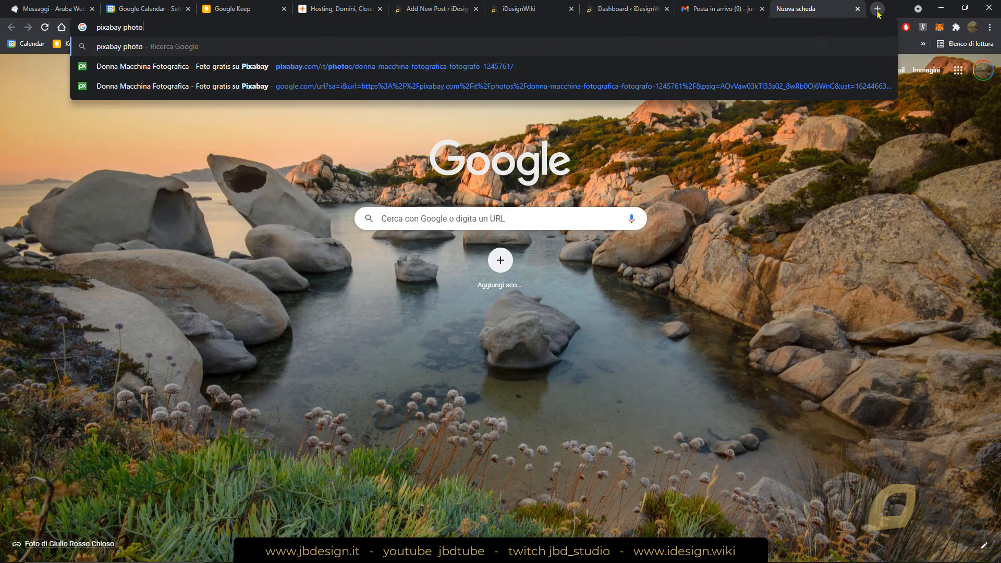
key("Return")
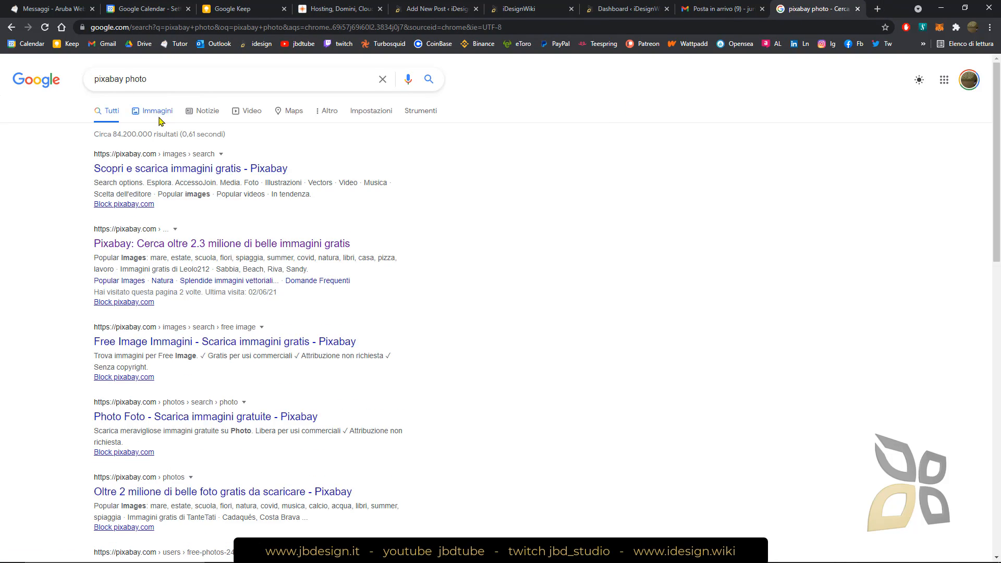
left_click(160, 116)
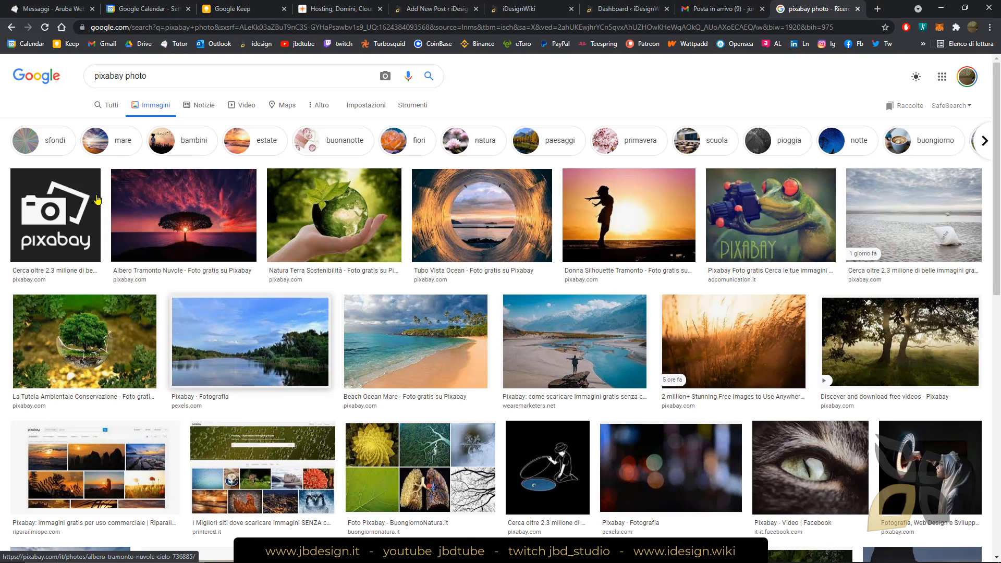
Open the Pixabay page of the photo "Natura Terra Sostenibilità" from the image results
scroll(358, 384, "down", 4)
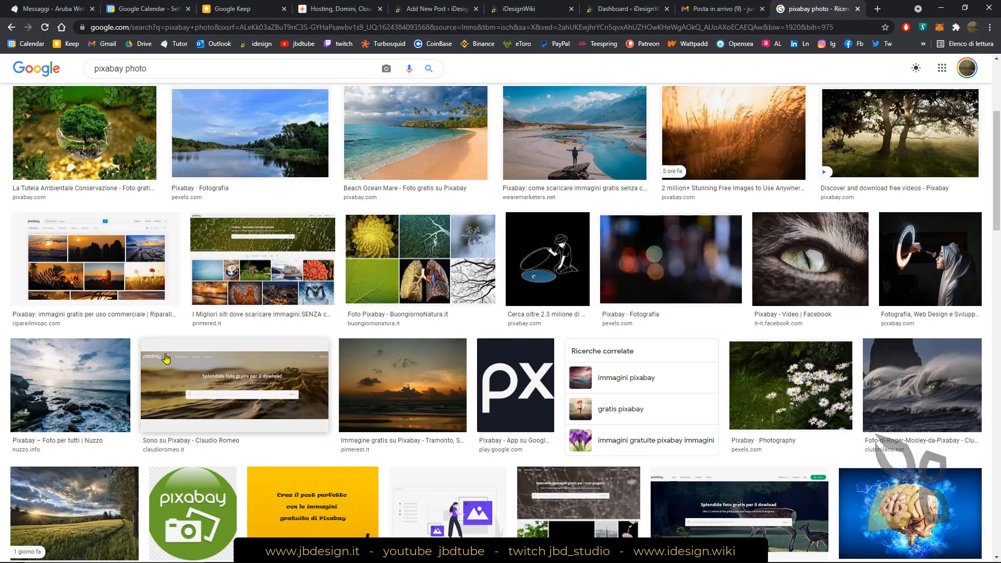
scroll(340, 237, "up", 4)
left_click(340, 238)
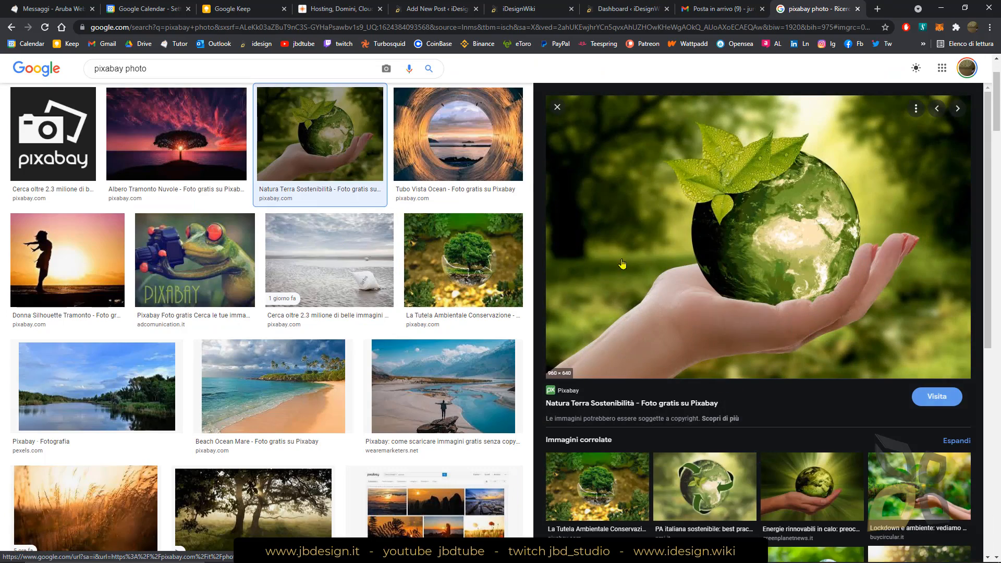
left_click(648, 266)
Copy the Pixabay photo page's URL and return to the post editor with the caption link entry open
left_click(214, 27)
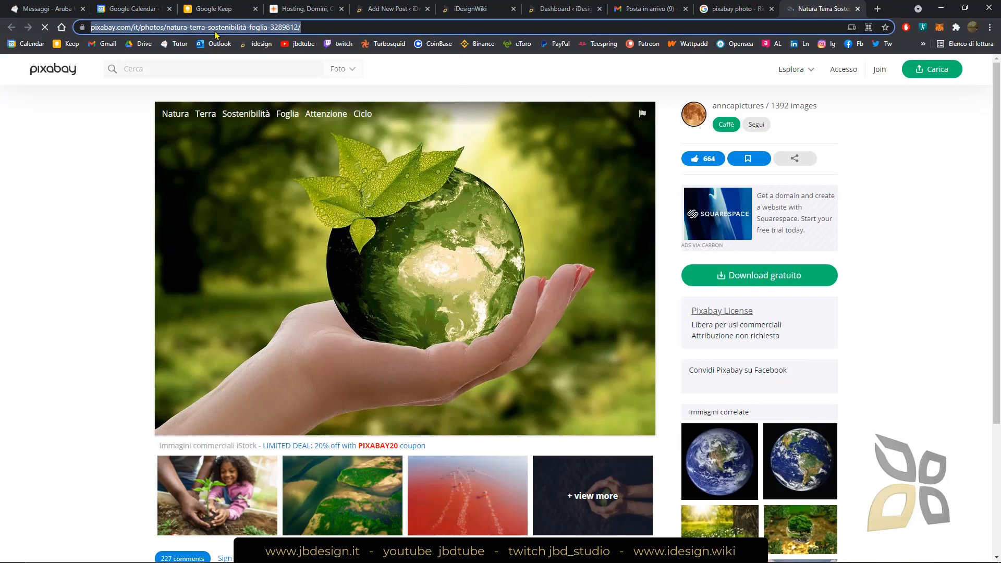
right_click(214, 28)
left_click(240, 106)
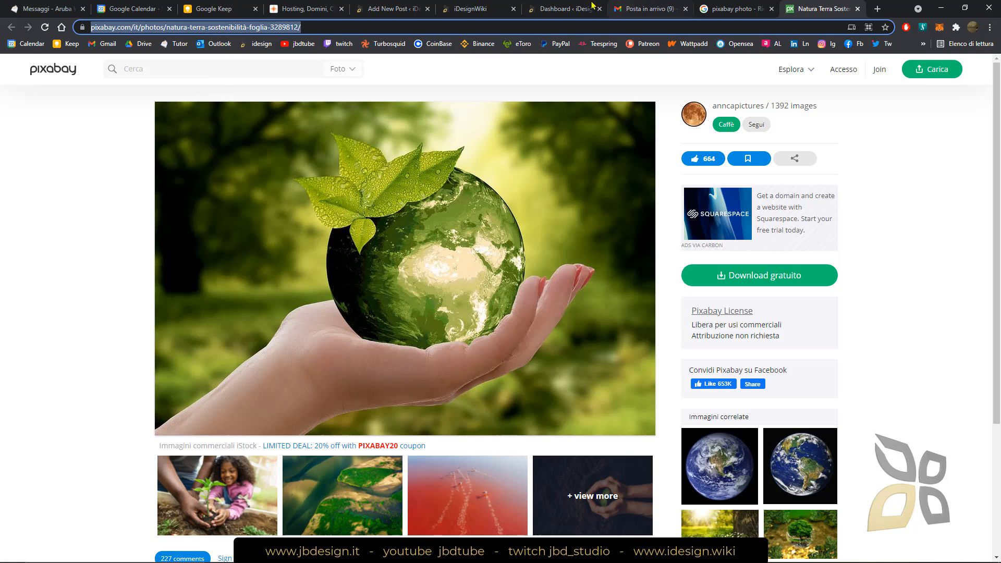
left_click(570, 9)
left_click(479, 9)
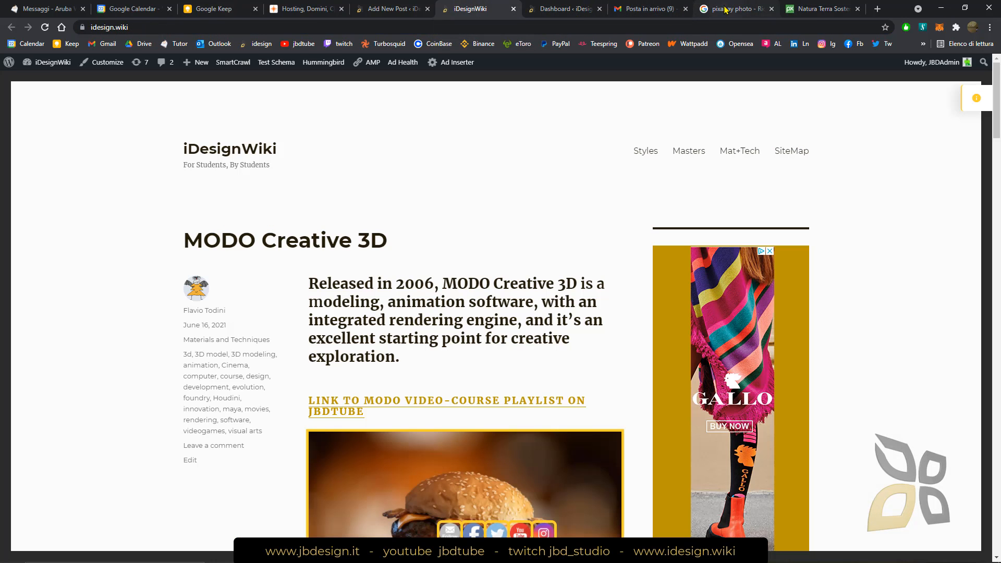
left_click(374, 11)
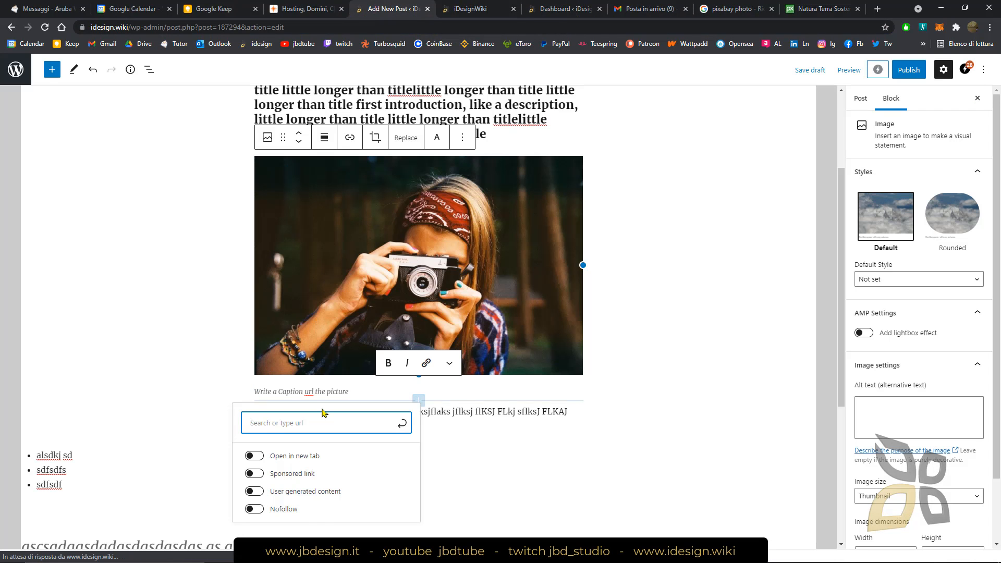
Link the words "url the picture" in the image caption to the copied Pixabay photo URL
right_click(360, 392)
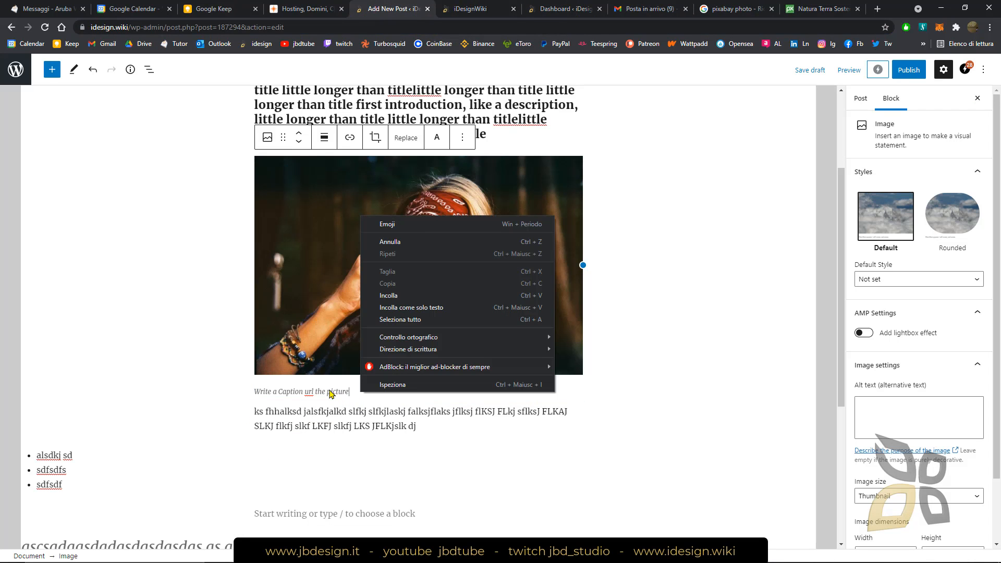
left_click_drag(348, 392, 304, 392)
left_click(426, 366)
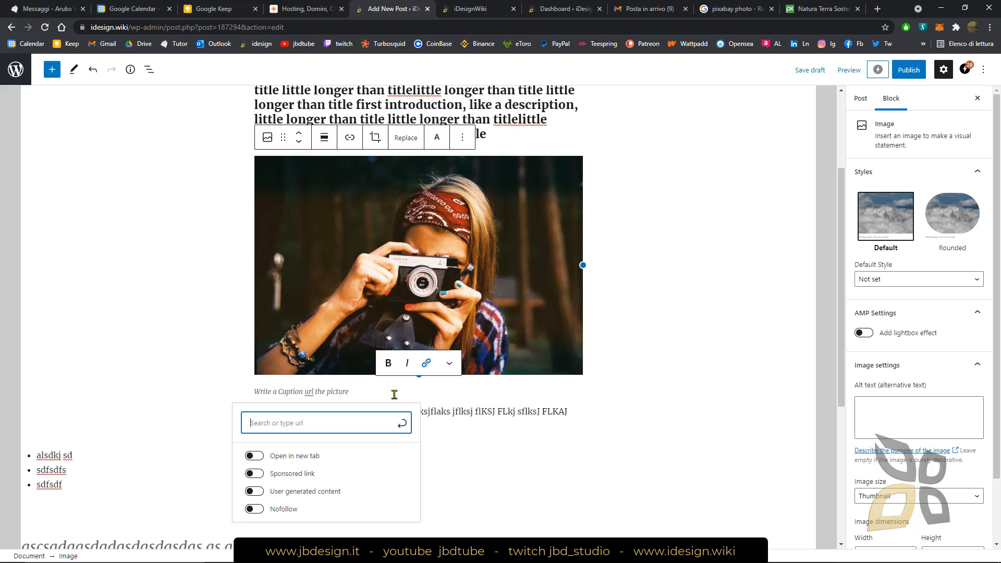
right_click(325, 427)
left_click(359, 330)
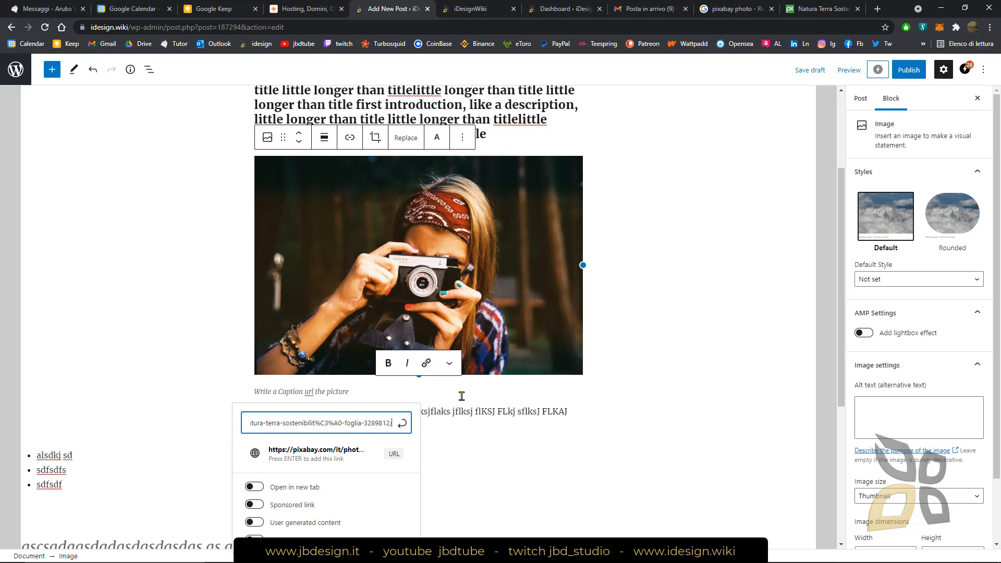
key("Return")
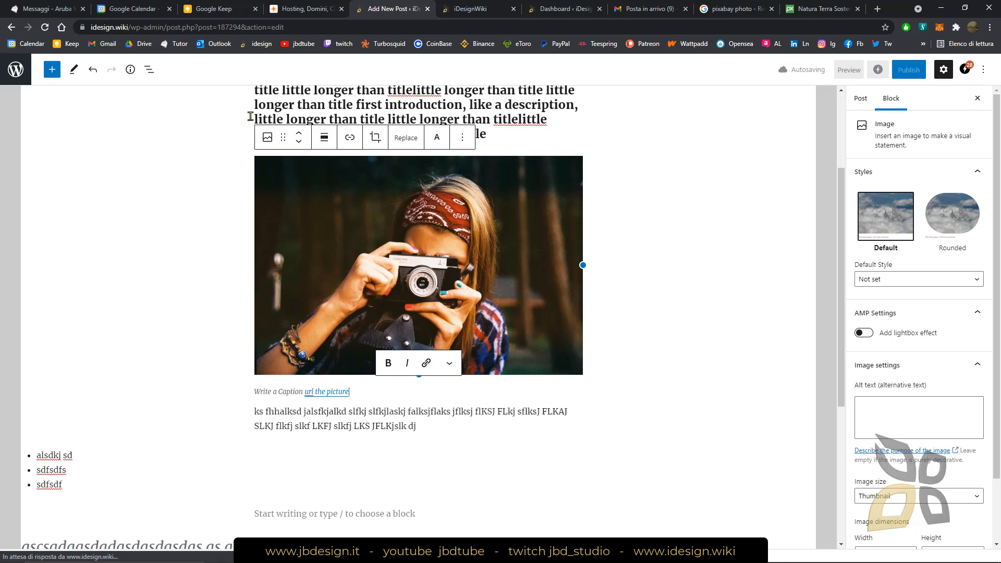
left_click(657, 282)
Link the word "slfkjlaskj" in the paragraph below the image to the site's post "The Iron Age", found by searching "iron"
scroll(356, 372, "down", 2)
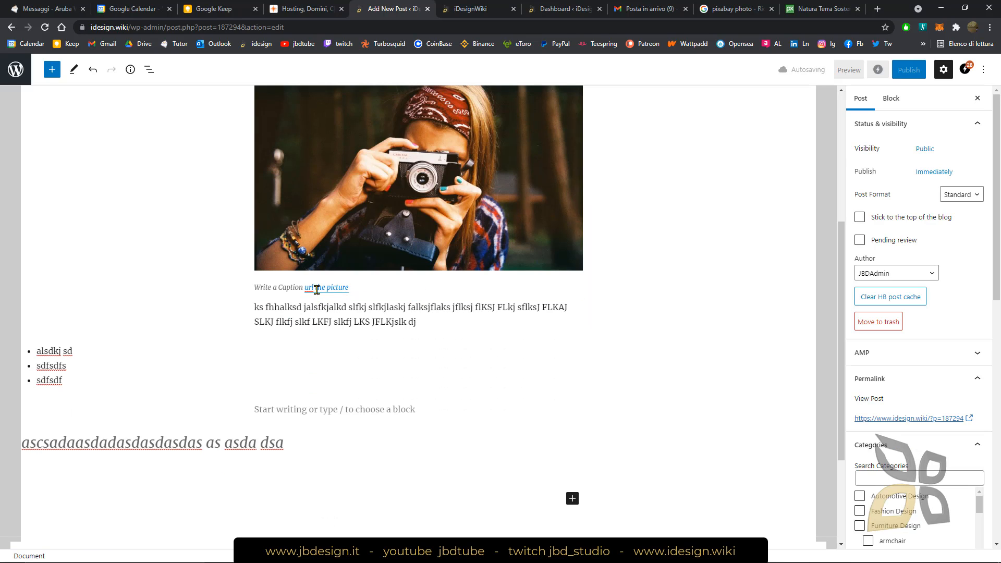
double_click(392, 314)
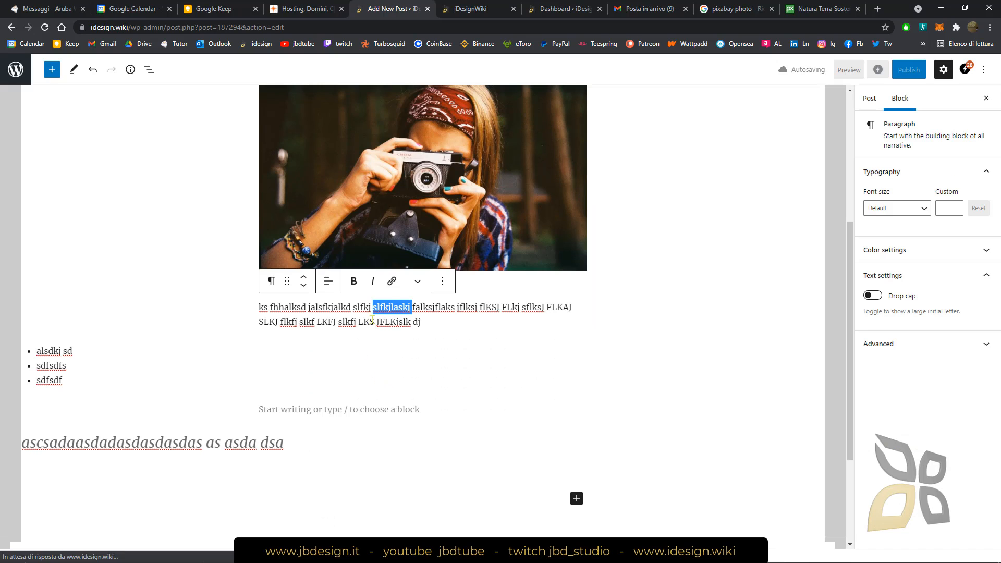
left_click(392, 281)
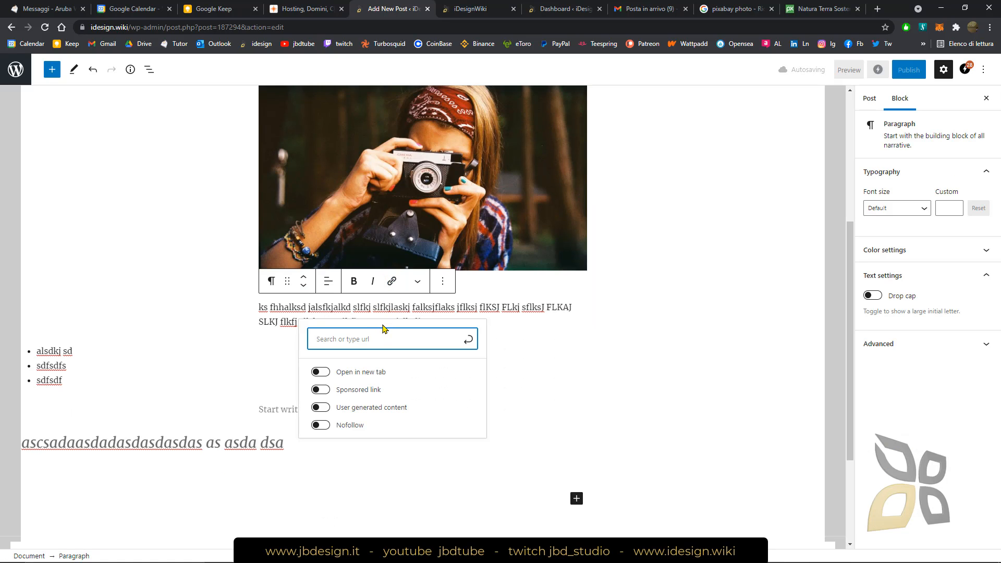
type("id")
key("BackSpace")
key("BackSpace")
type("id")
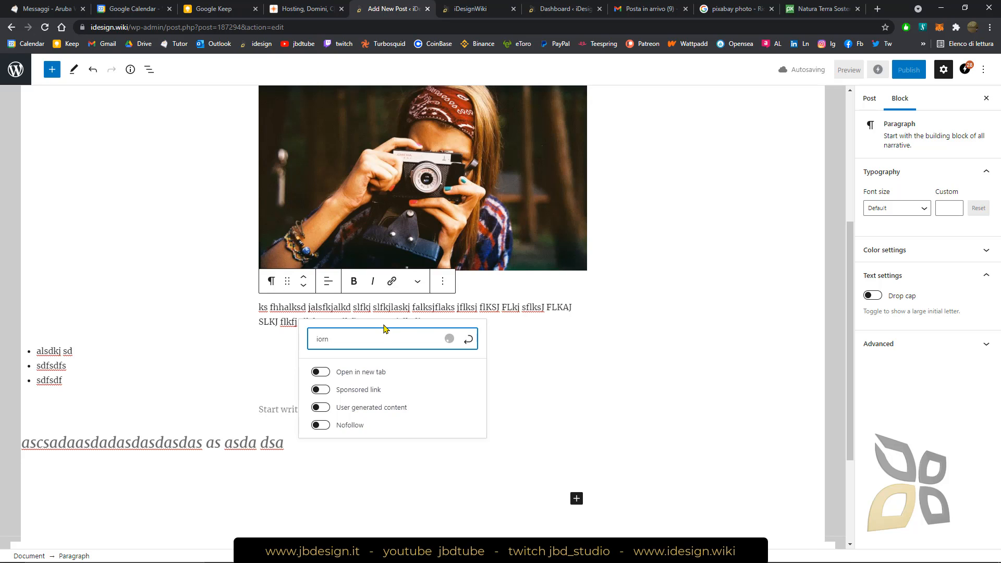
type("ron")
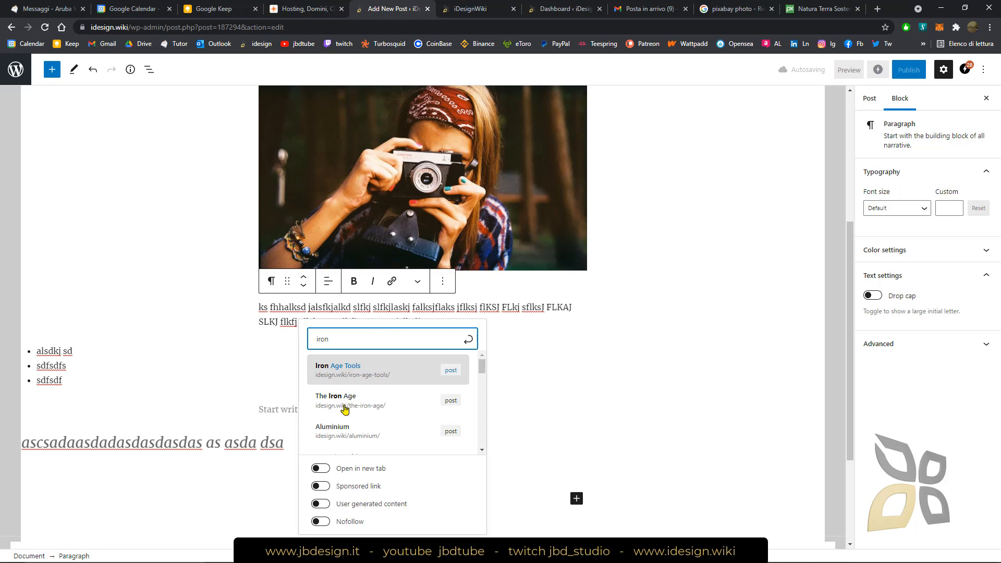
left_click(342, 407)
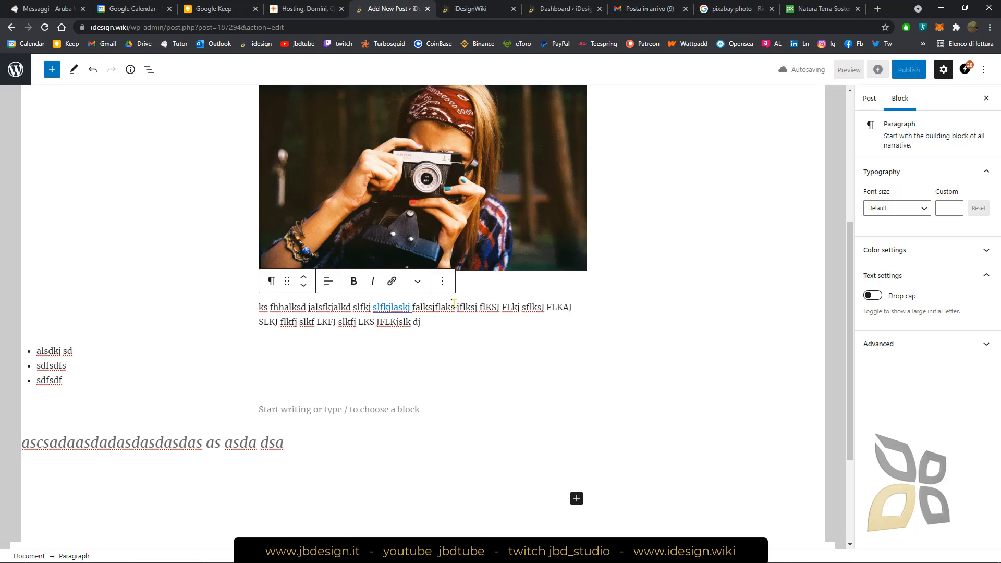
Make the words "falksjflaks" and "flkfj" bold in the paragraph below the image
double_click(436, 308)
left_click(354, 284)
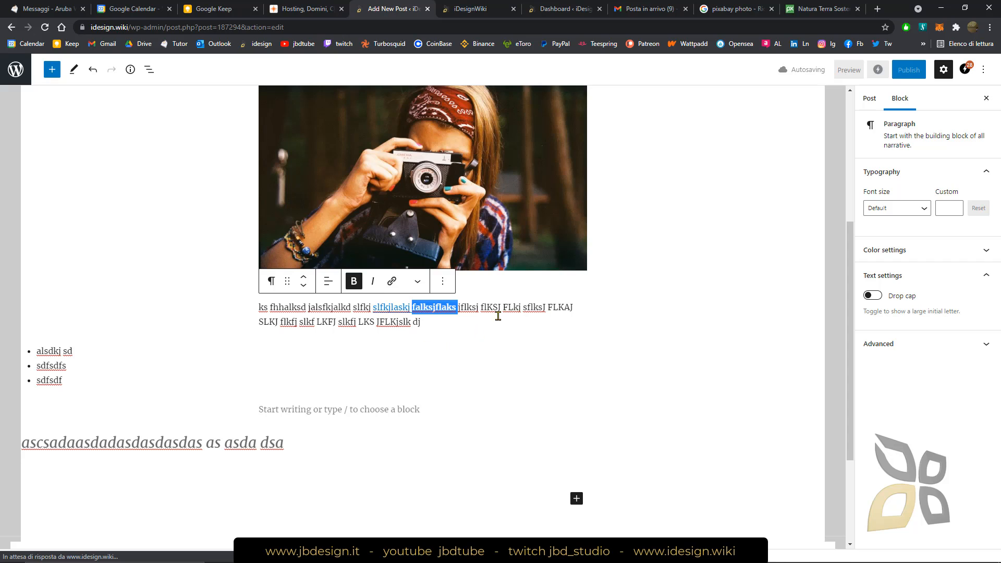
left_click(289, 322)
double_click(289, 322)
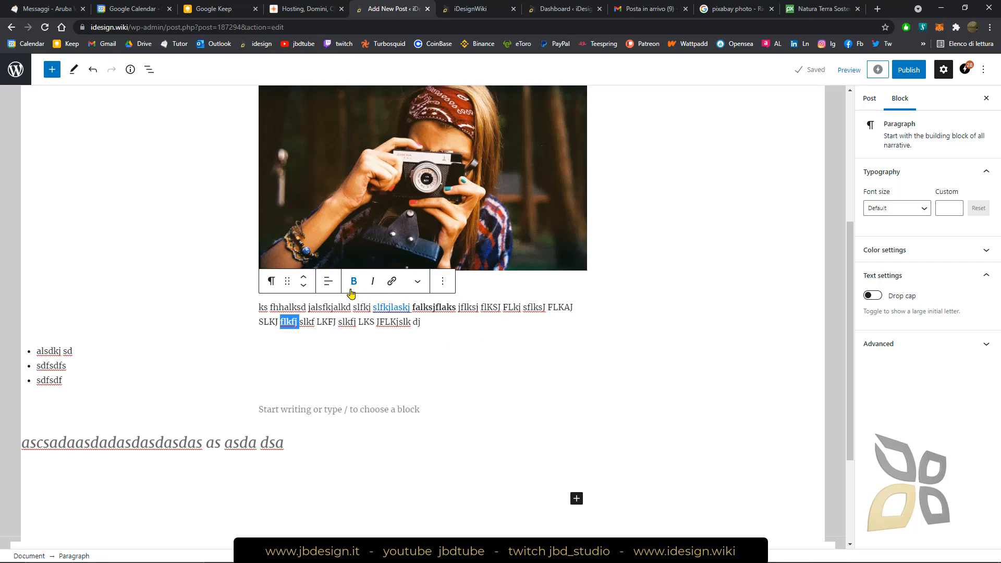
left_click(354, 282)
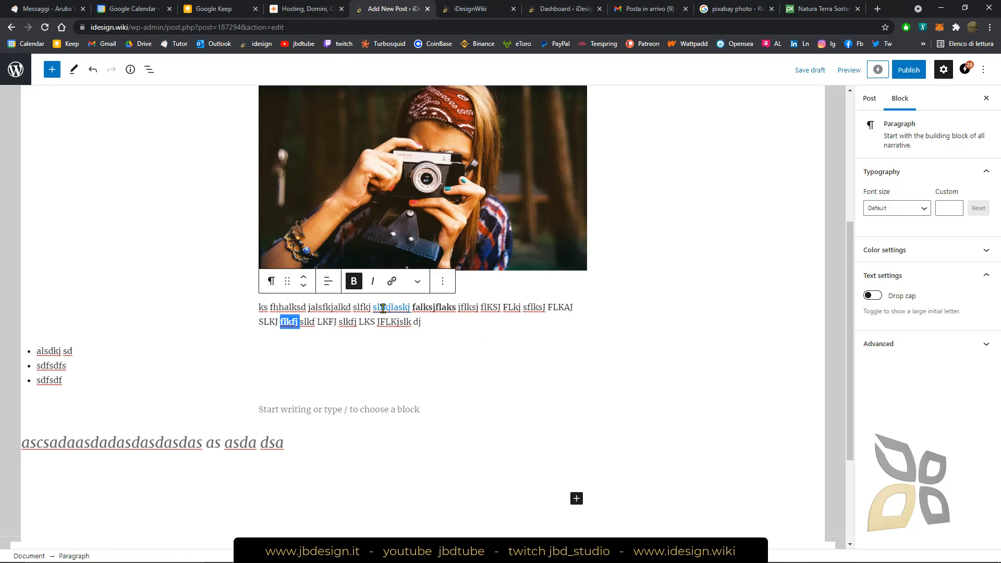
Italicize the word "slkfj" in the second line of the paragraph and deselect the block
double_click(346, 322)
left_click(372, 282)
left_click(431, 324)
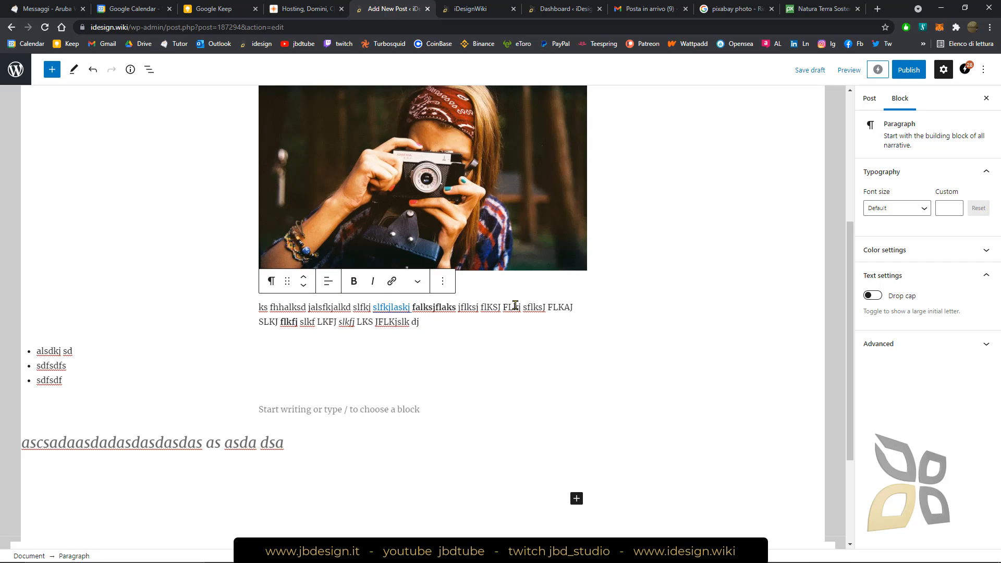
left_click(624, 297)
scroll(406, 209, "up", 3)
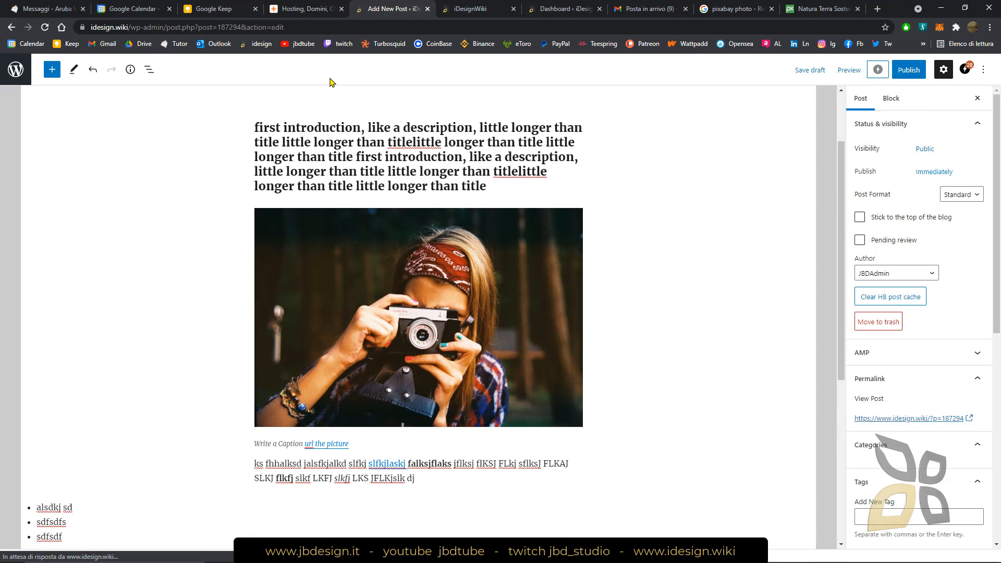
scroll(413, 307, "down", 2)
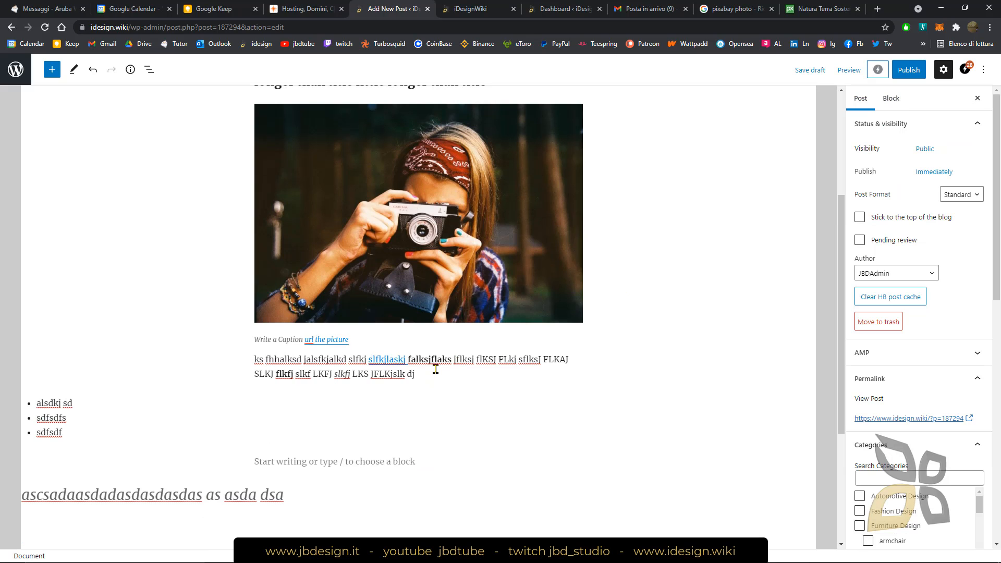
scroll(425, 239, "up", 1)
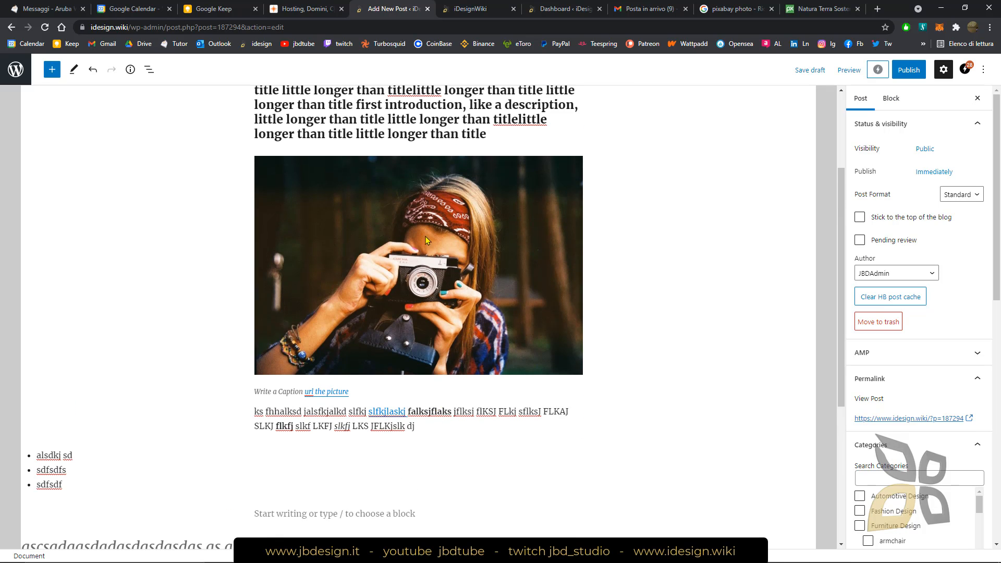
scroll(368, 225, "up", 1)
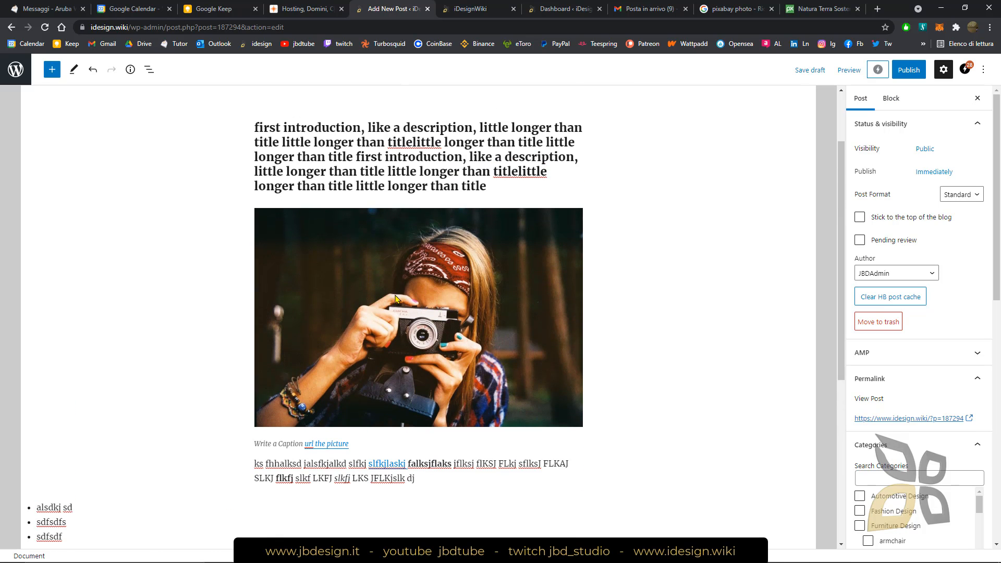
scroll(495, 438, "down", 4)
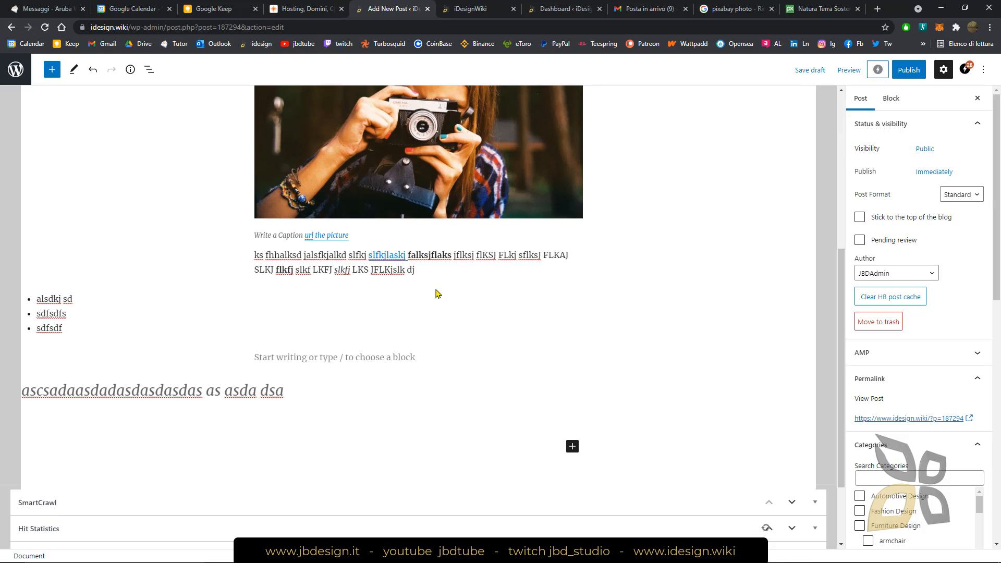
left_click(428, 269)
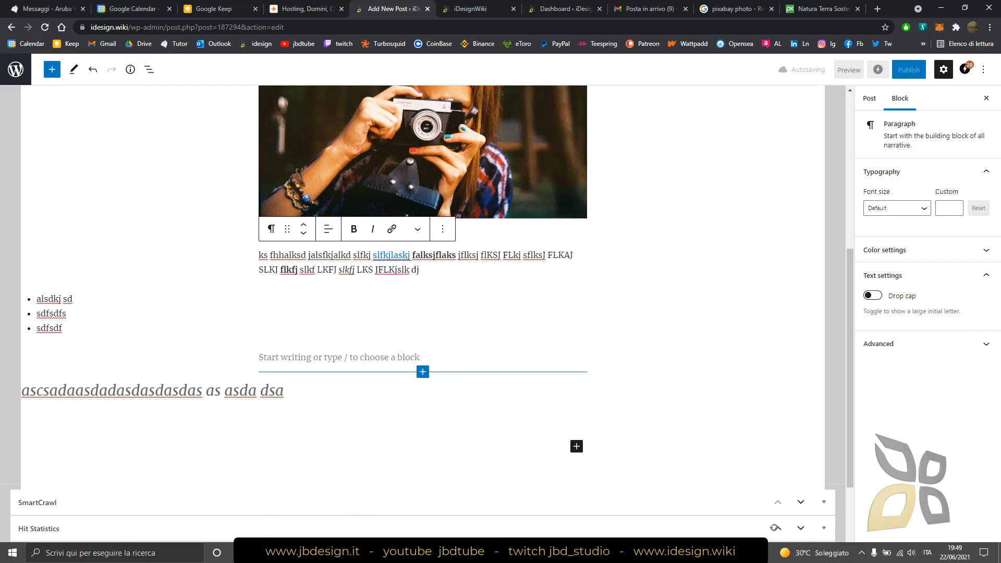
Switch to the YouTube window, search the jbdtube channel for "plagiarism" and look through the video results
mouse_move(448, 553)
left_click(447, 503)
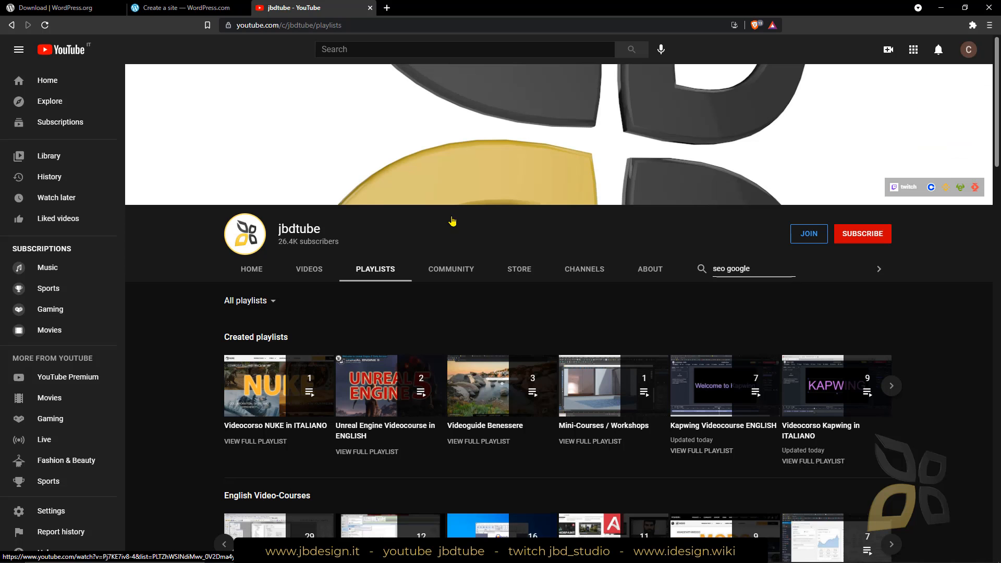
triple_click(731, 266)
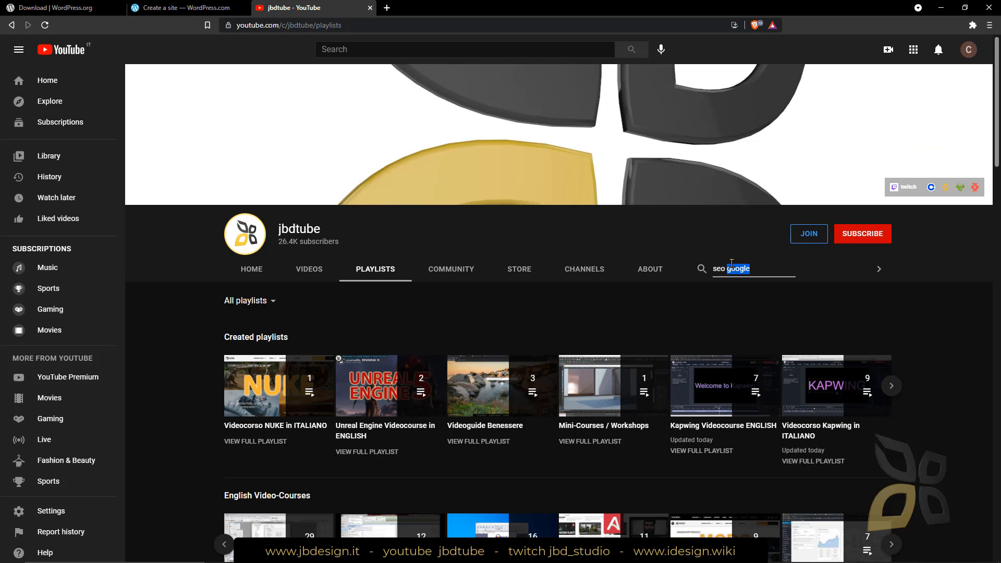
type("plagiarism")
key("Return")
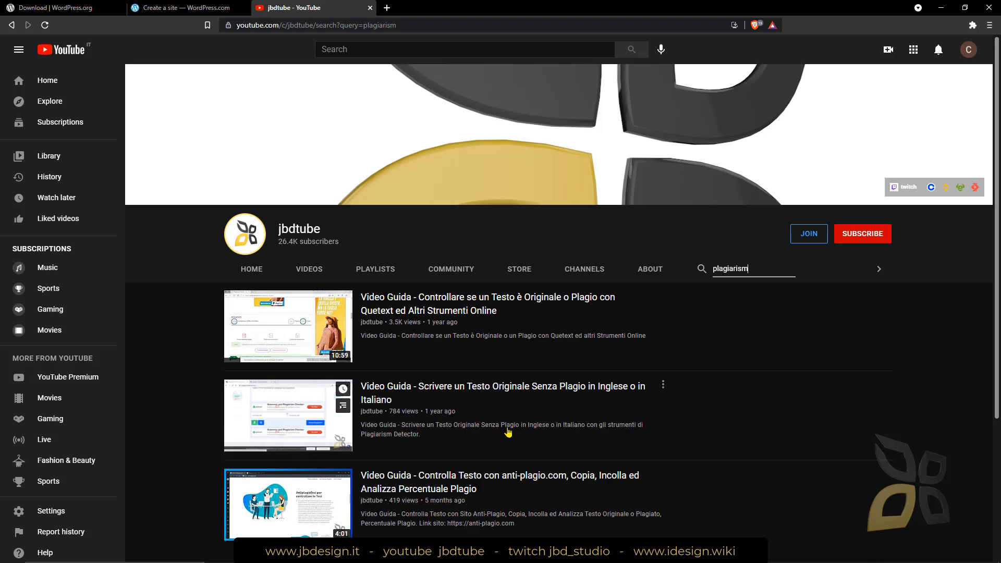
scroll(713, 427, "down", 3)
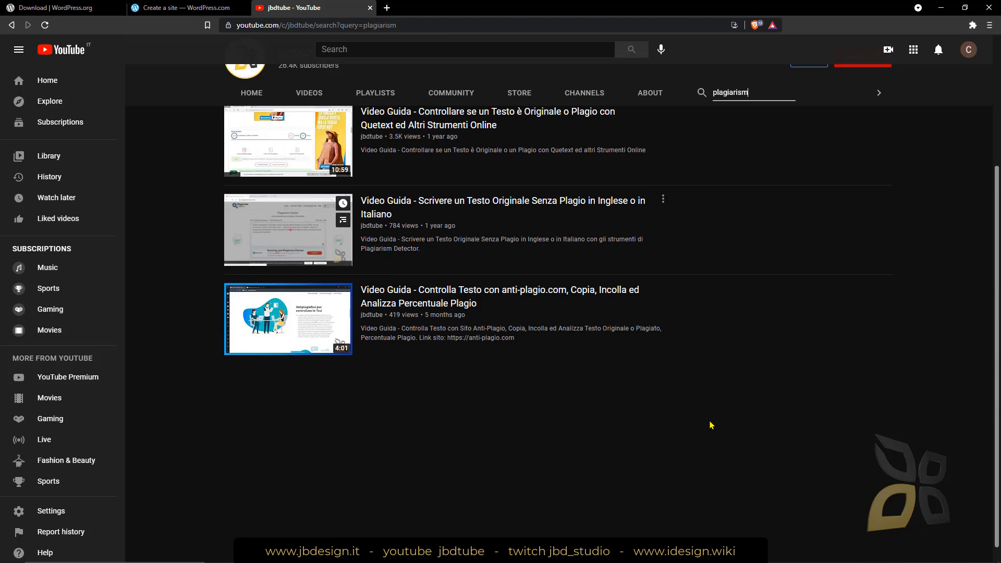
scroll(704, 406, "up", 3)
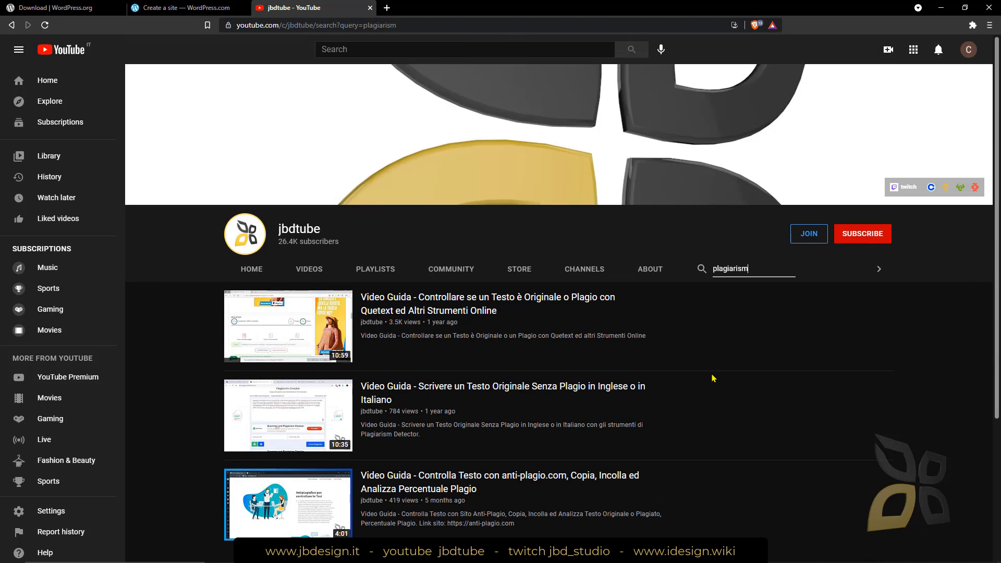
Clear the jbdtube channel search and return to the WordPress post editor
double_click(728, 268)
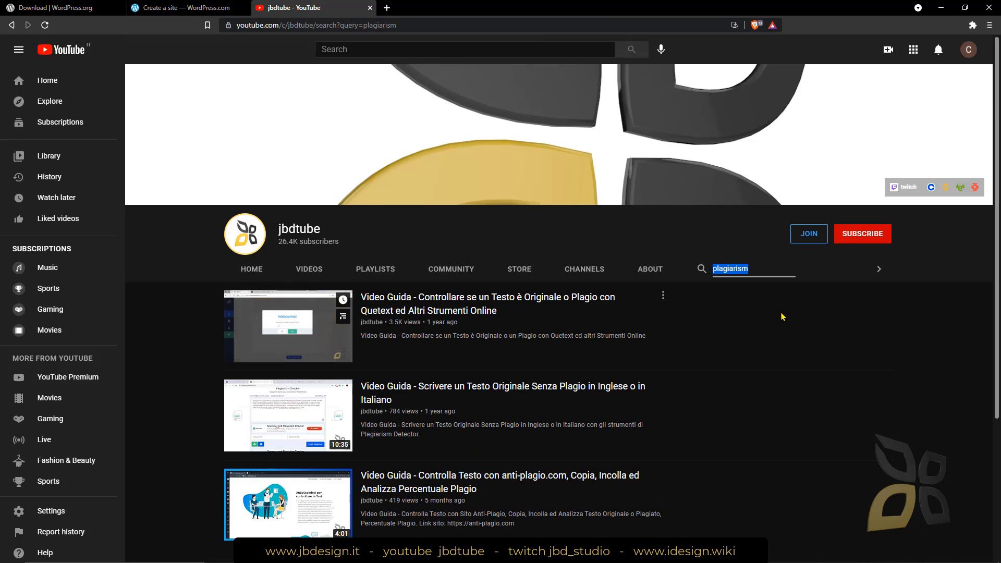
key("BackSpace")
key("Return")
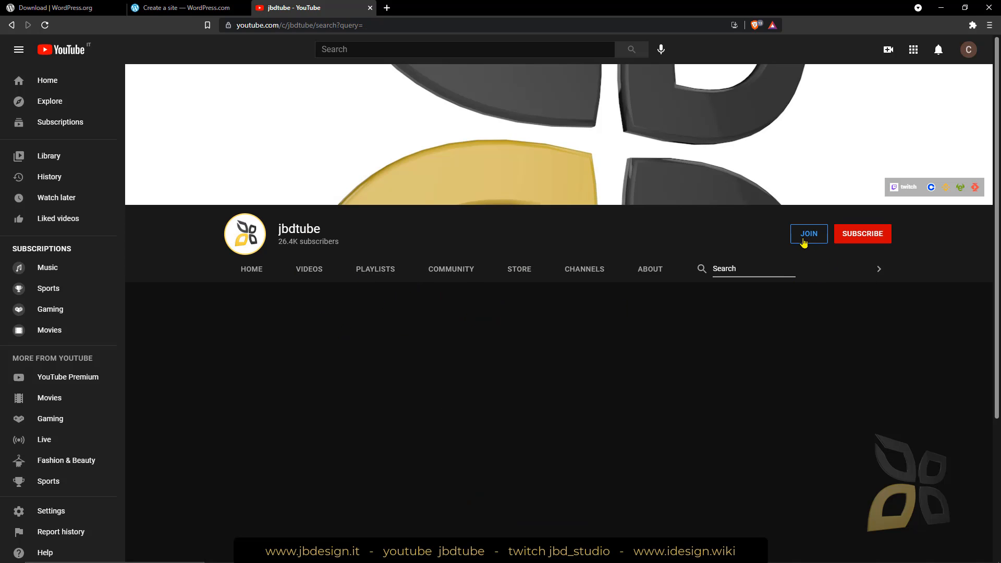
left_click(941, 7)
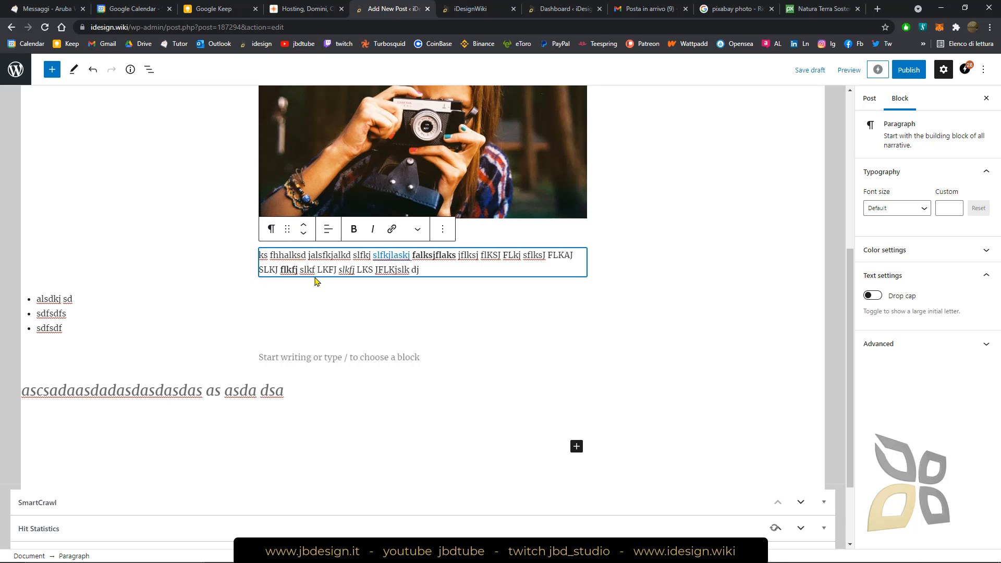
Review the draft post from the list and quote back up through the image and introduction to the title
left_click(387, 359)
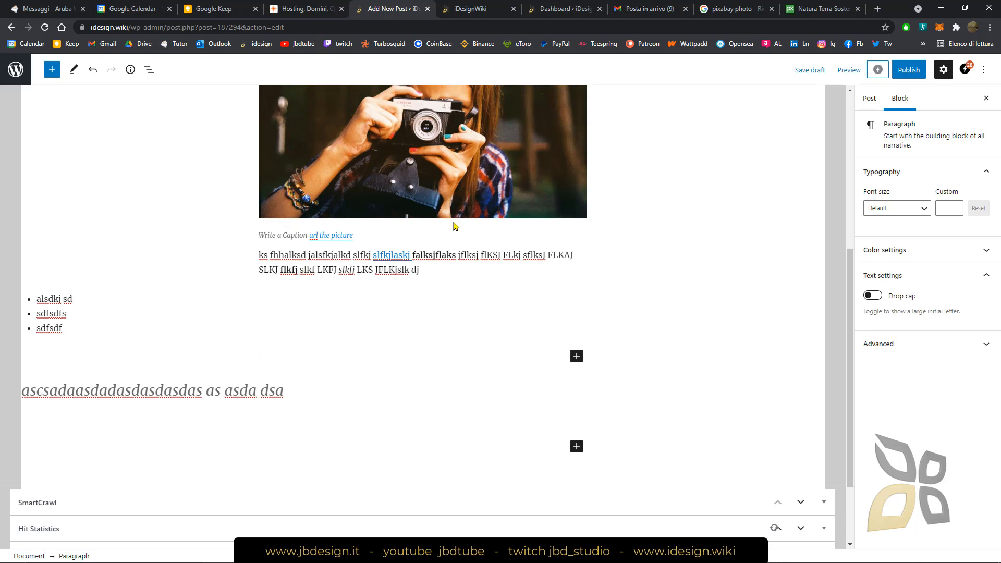
scroll(402, 323, "up", 1)
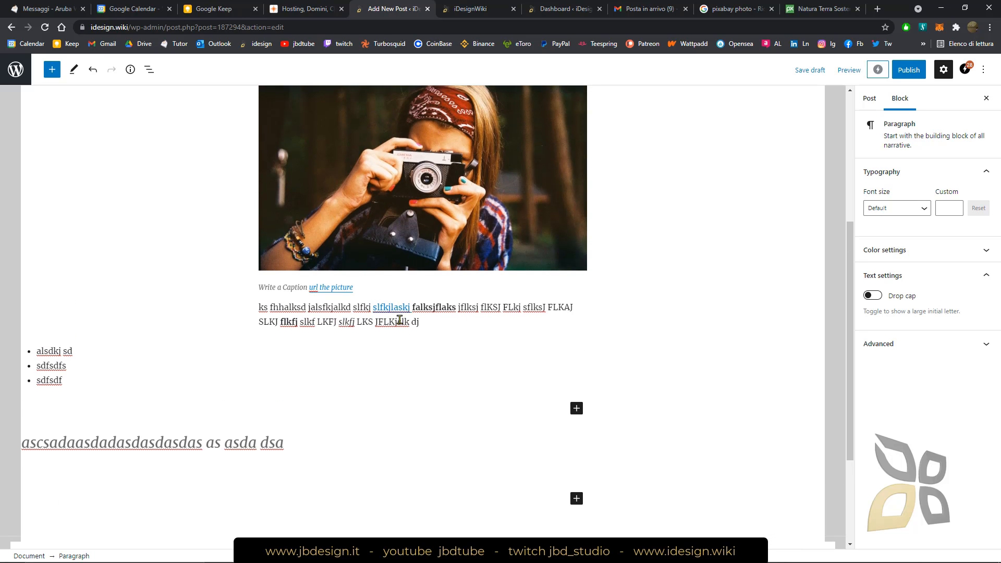
scroll(360, 333, "down", 2)
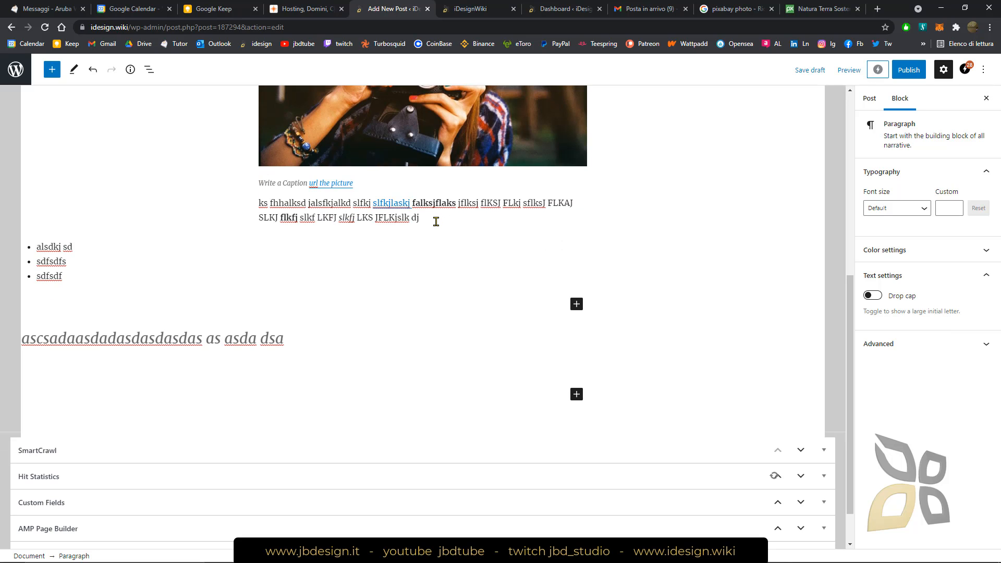
scroll(426, 375, "up", 2)
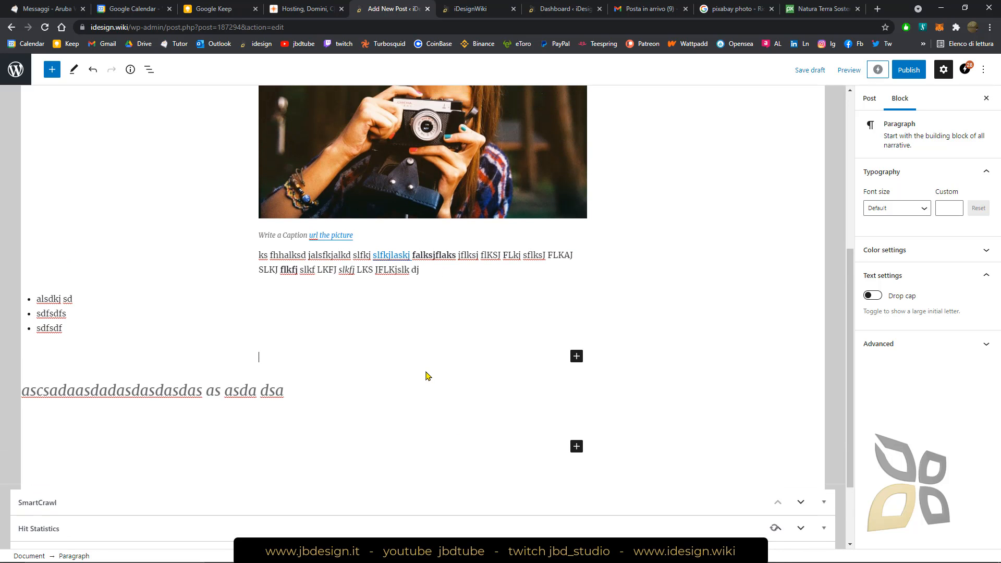
scroll(426, 375, "up", 2)
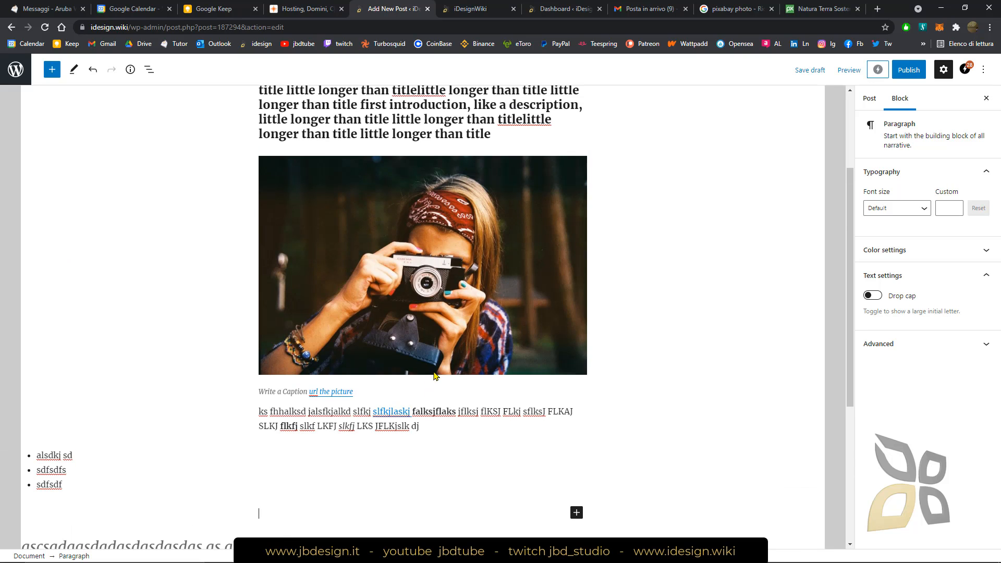
scroll(472, 396, "up", 1)
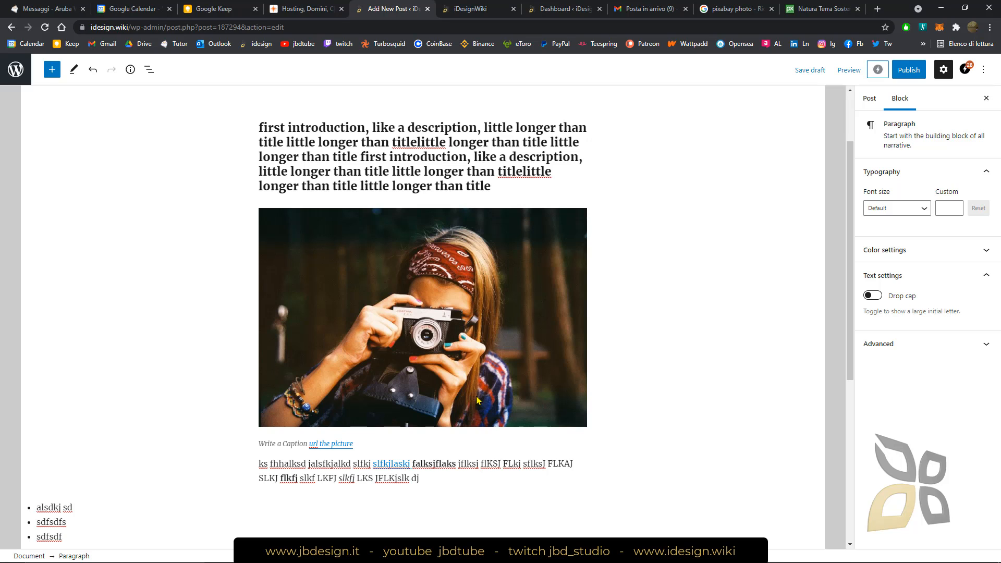
scroll(539, 402, "up", 3)
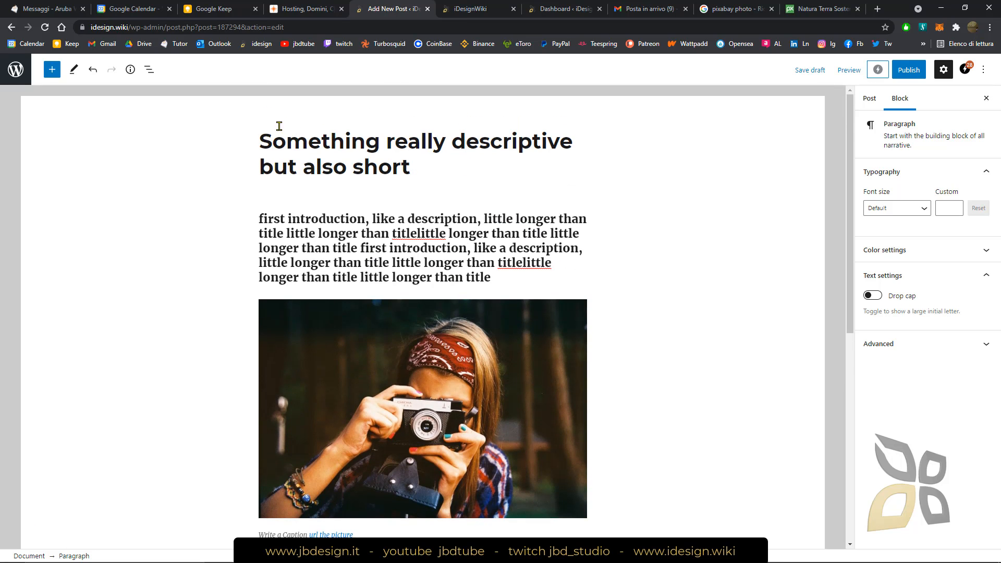
scroll(443, 319, "down", 2)
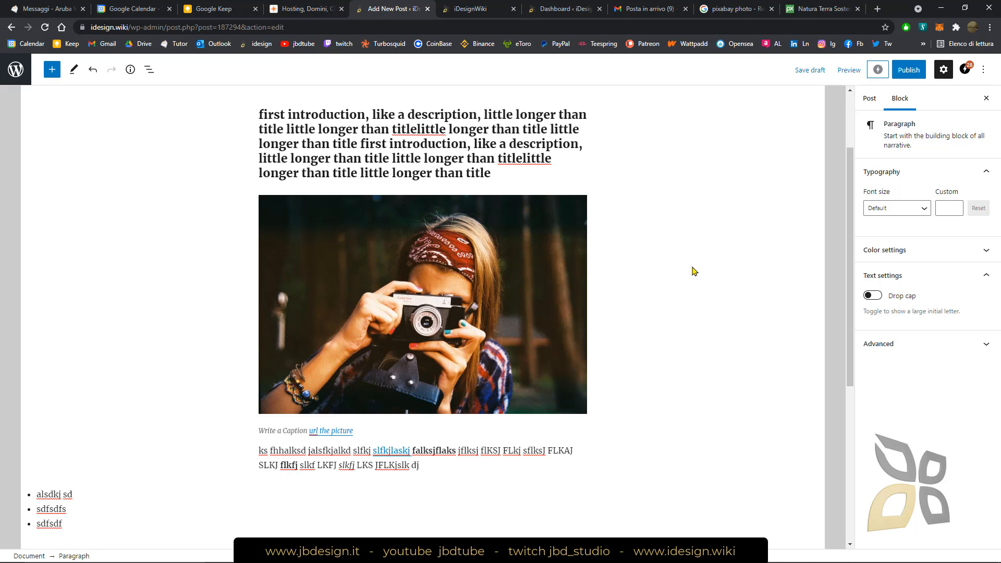
scroll(653, 339, "up", 1)
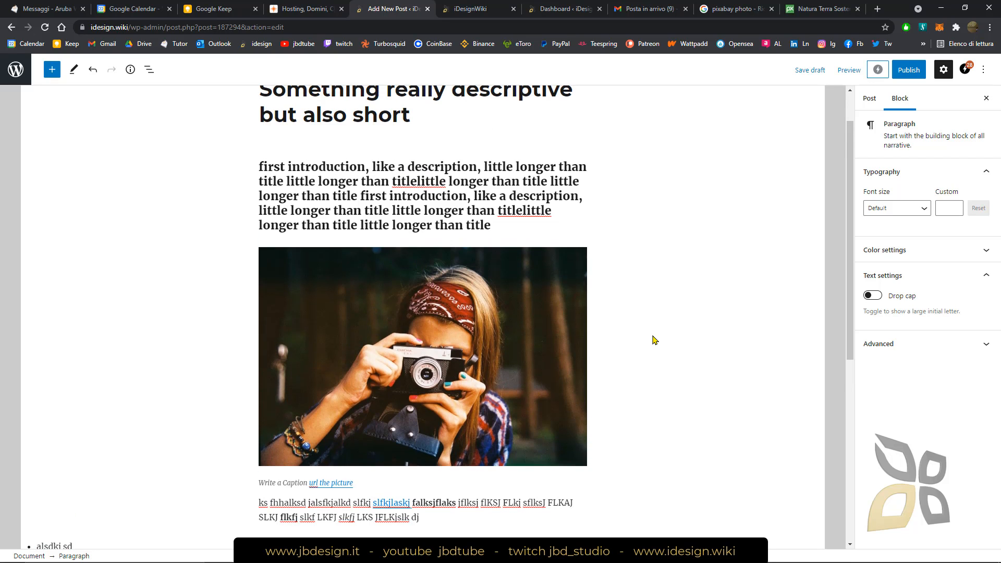
scroll(653, 340, "up", 1)
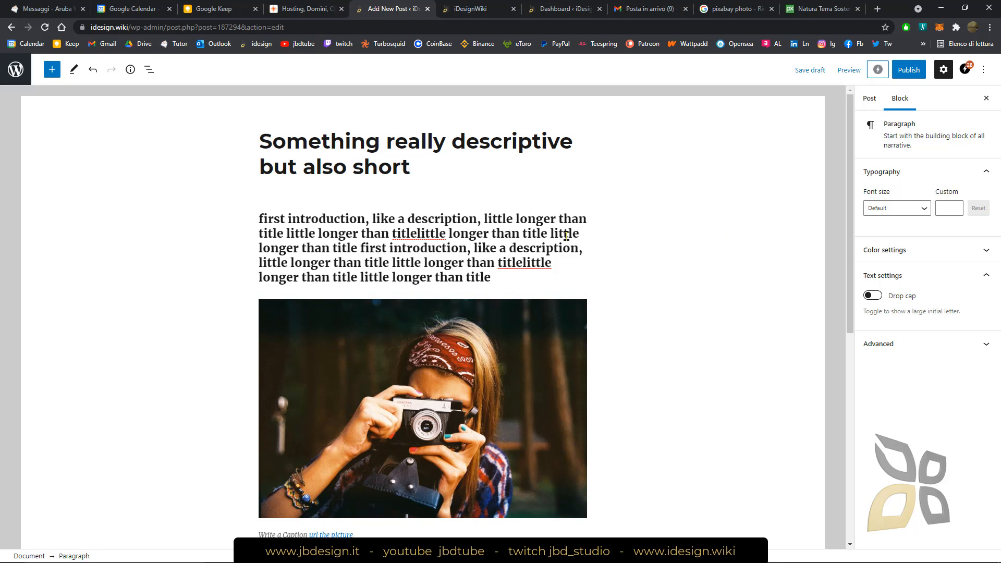
Try adding a text overlay to the camera photo and undo the change
scroll(501, 302, "down", 1)
left_click(480, 307)
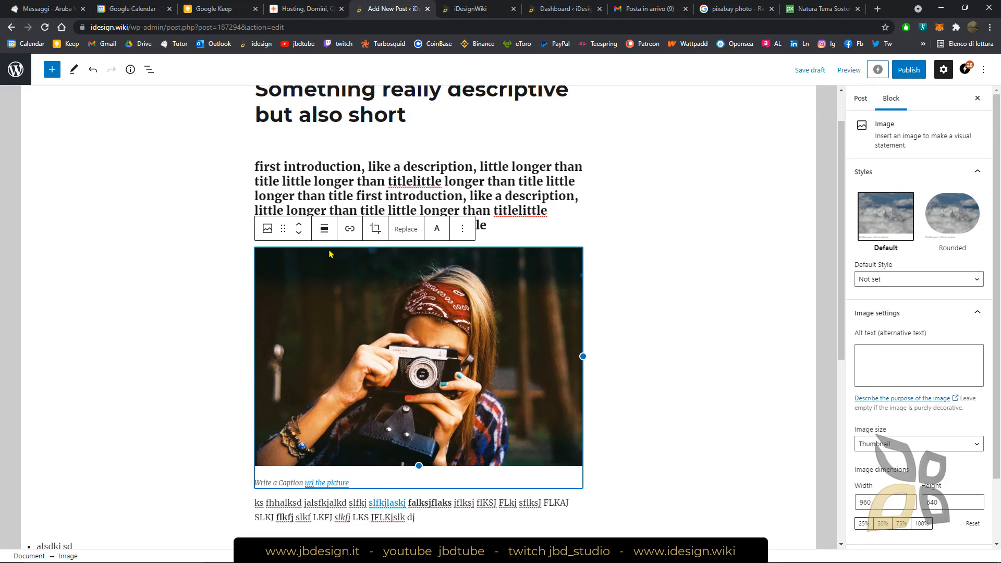
left_click(438, 229)
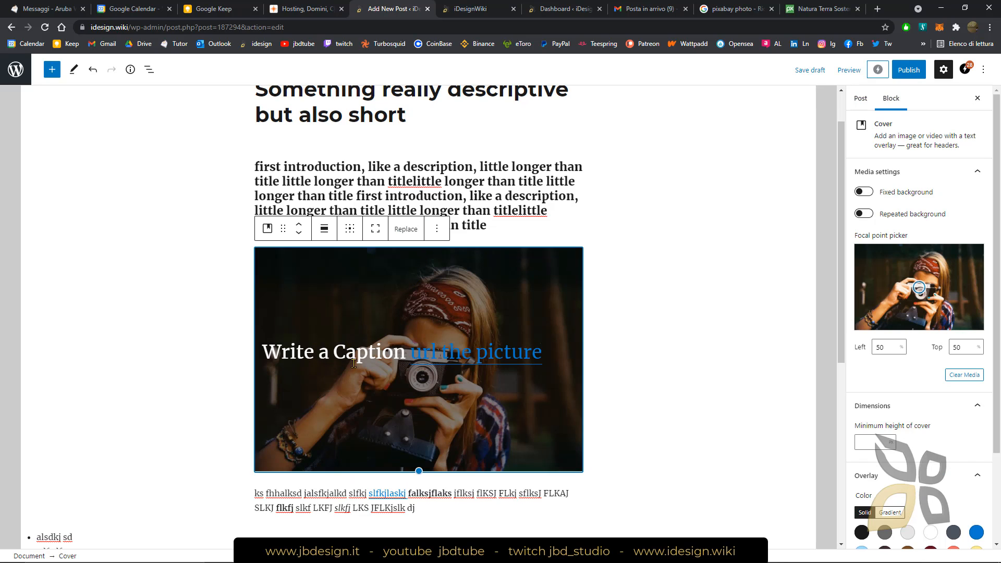
left_click(93, 69)
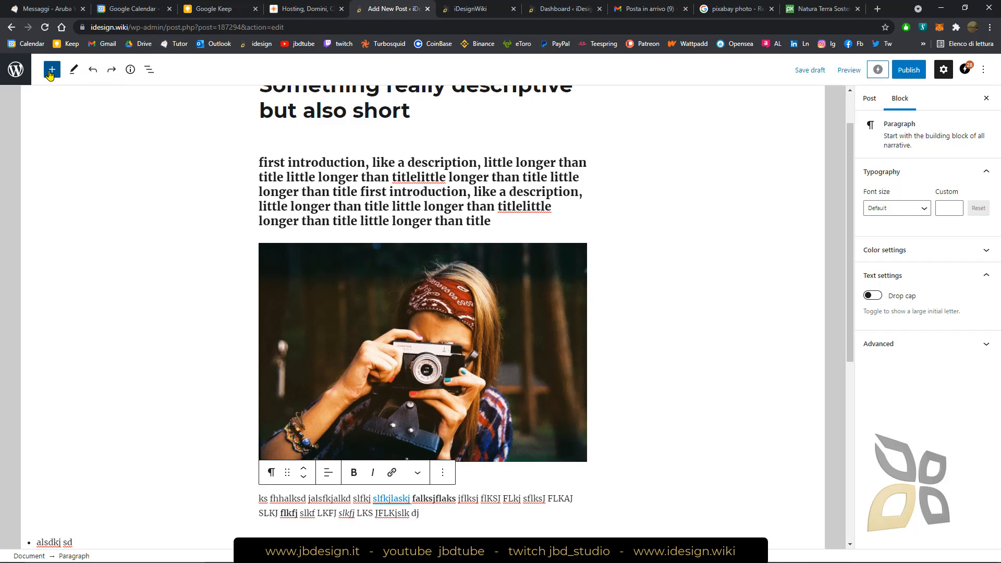
left_click(52, 72)
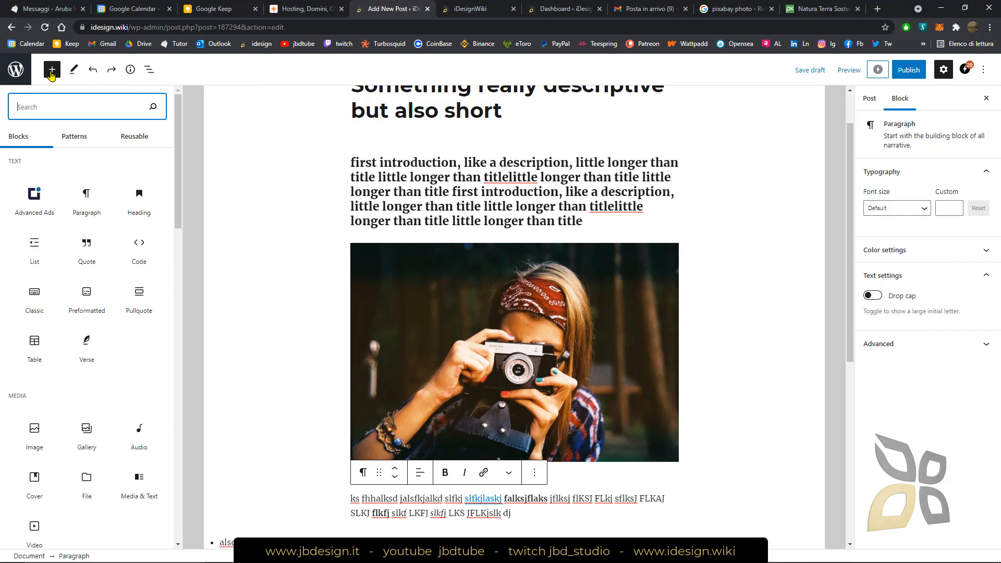
left_click(255, 123)
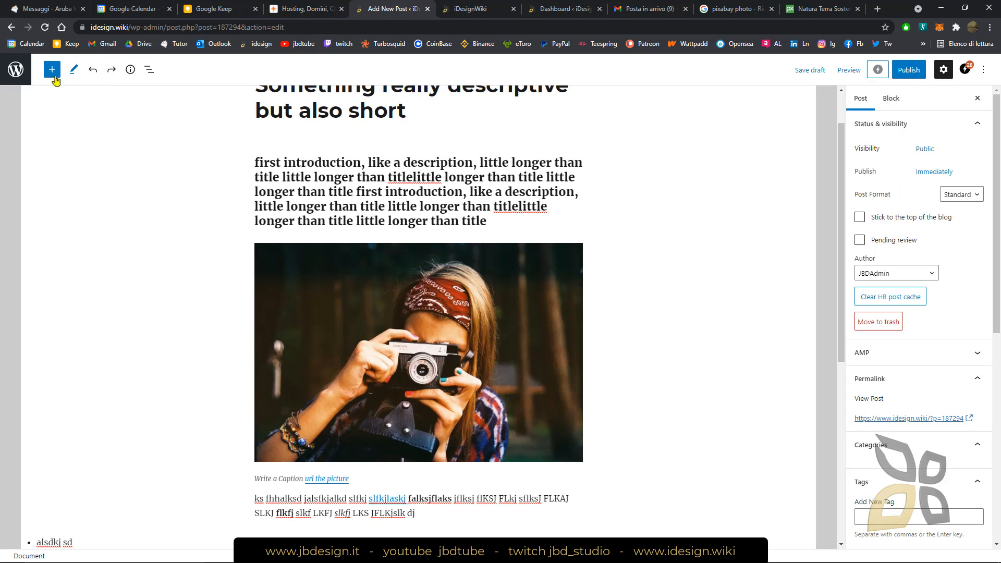
left_click(504, 350)
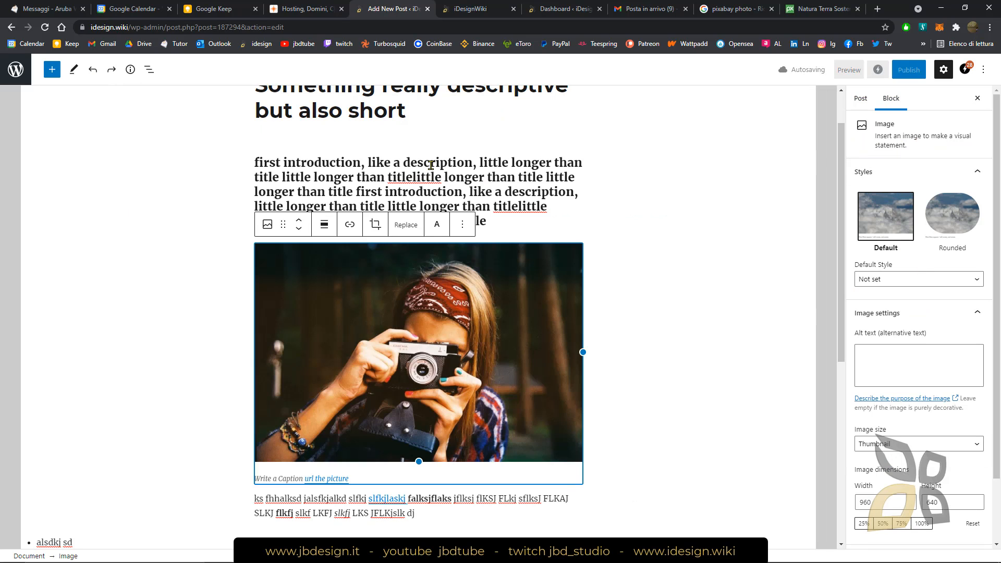
left_click(471, 176)
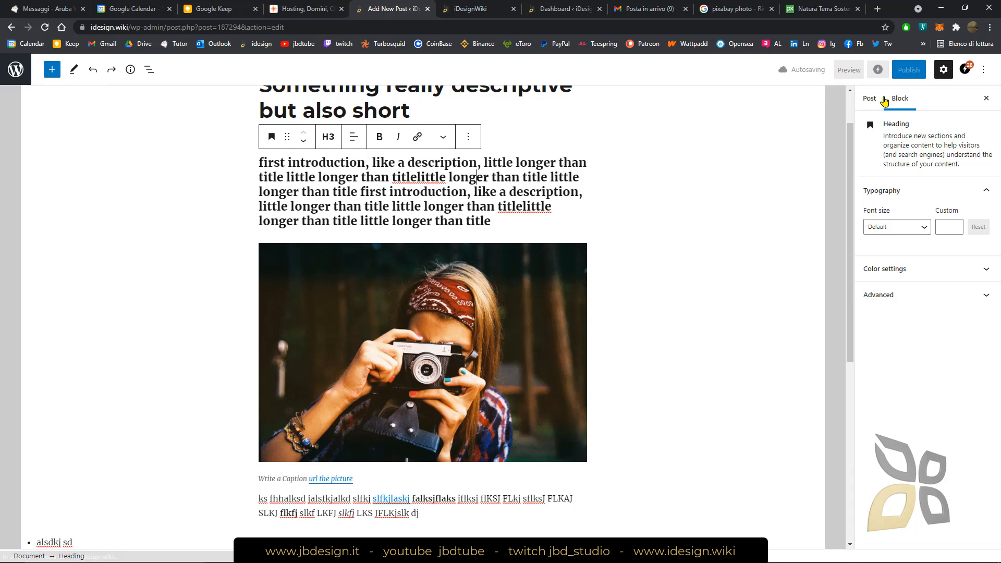
Set the camera photo's alternative text to "really descriptive" and reselect the image
left_click(455, 362)
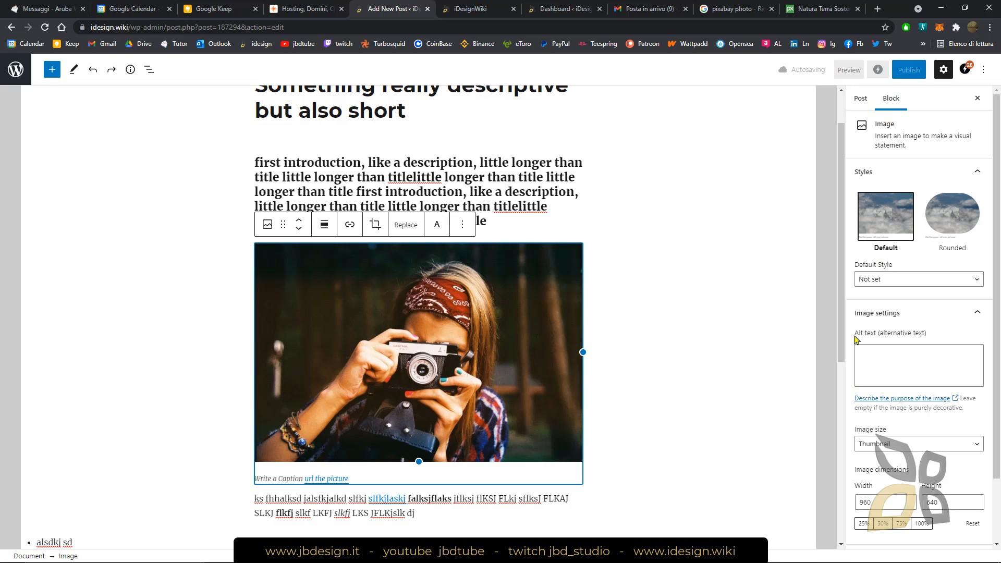
scroll(855, 336, "down", 1)
scroll(780, 328, "down", 1)
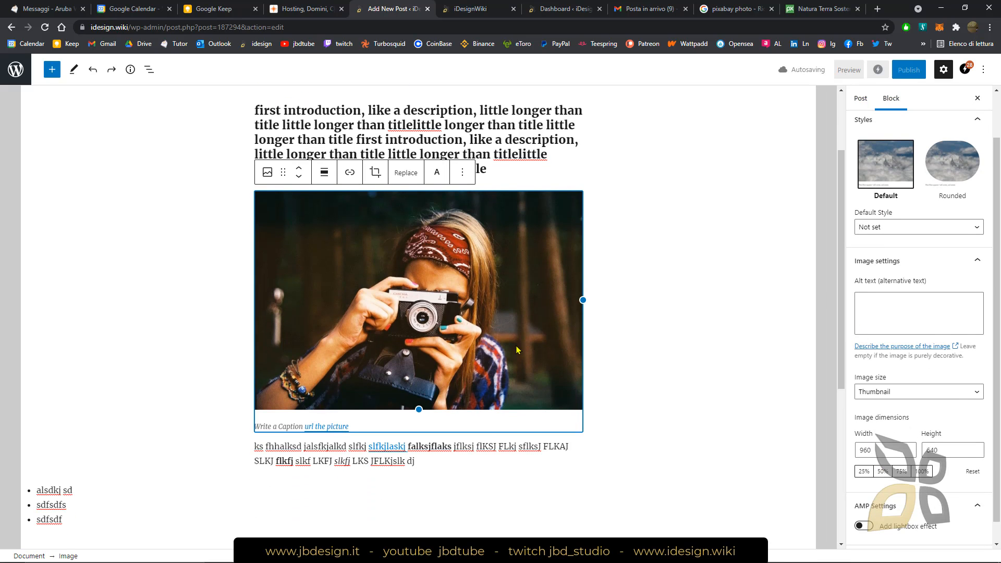
scroll(926, 307, "down", 1)
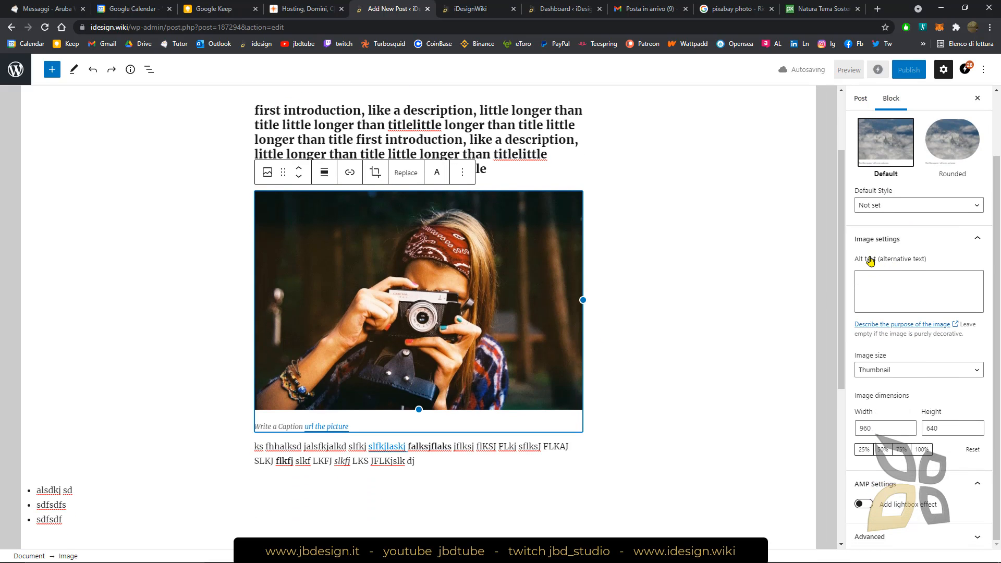
left_click(879, 281)
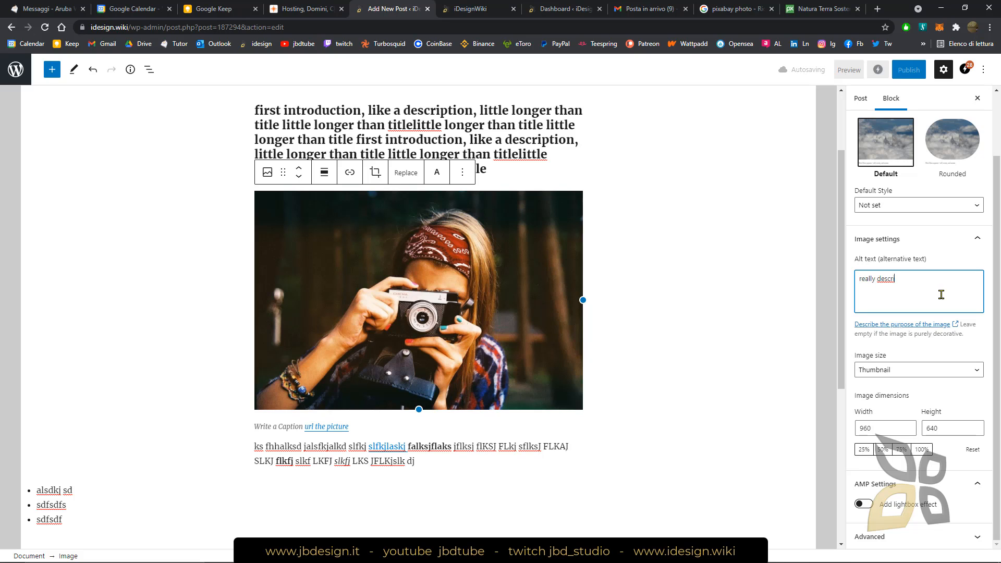
type("ption")
left_click(768, 253)
left_click(405, 255)
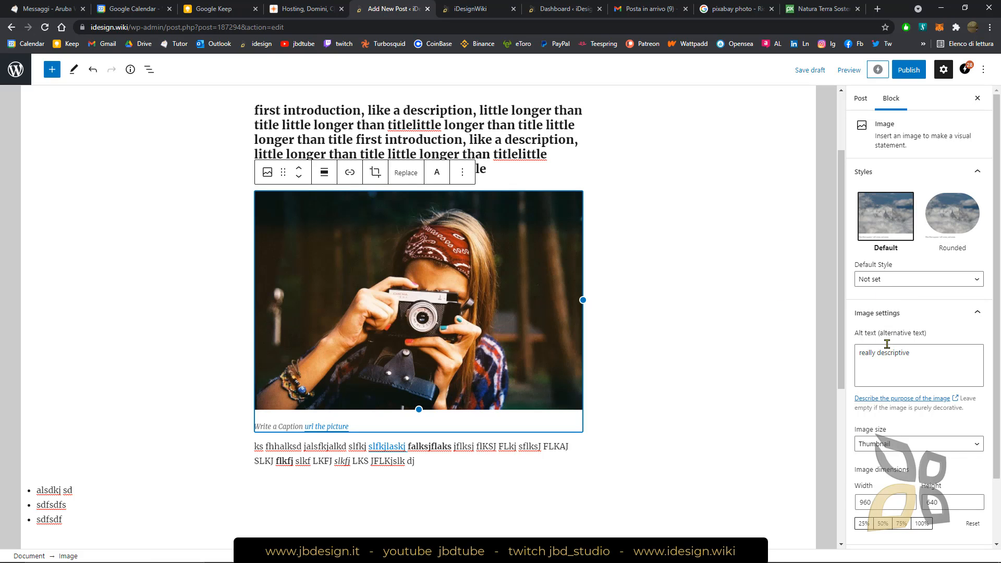
Examine the image block's remaining settings, including the title attribute in its advanced options
scroll(893, 290, "down", 2)
scroll(895, 303, "down", 1)
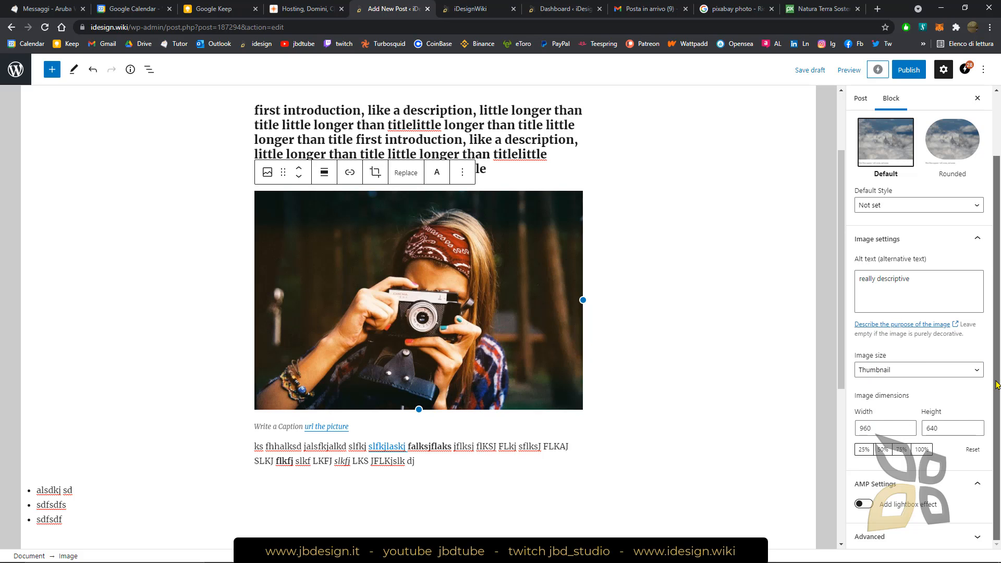
scroll(978, 297, "up", 3)
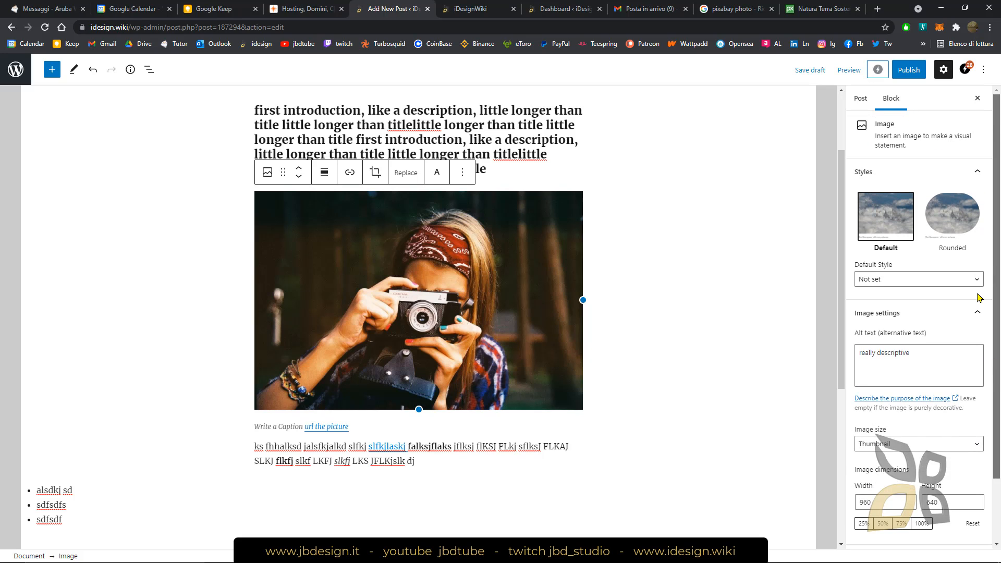
scroll(977, 298, "down", 3)
left_click(884, 535)
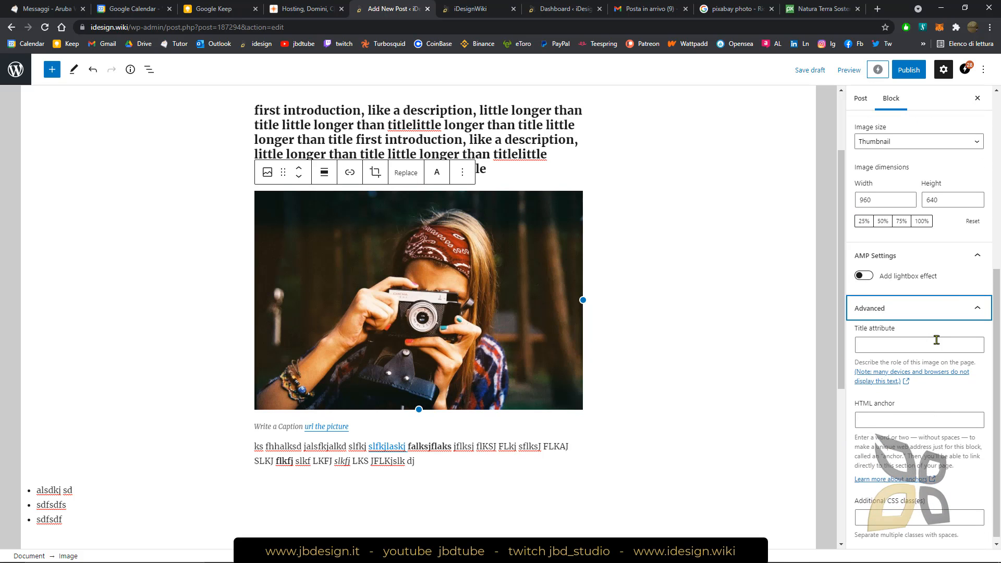
left_click(885, 342)
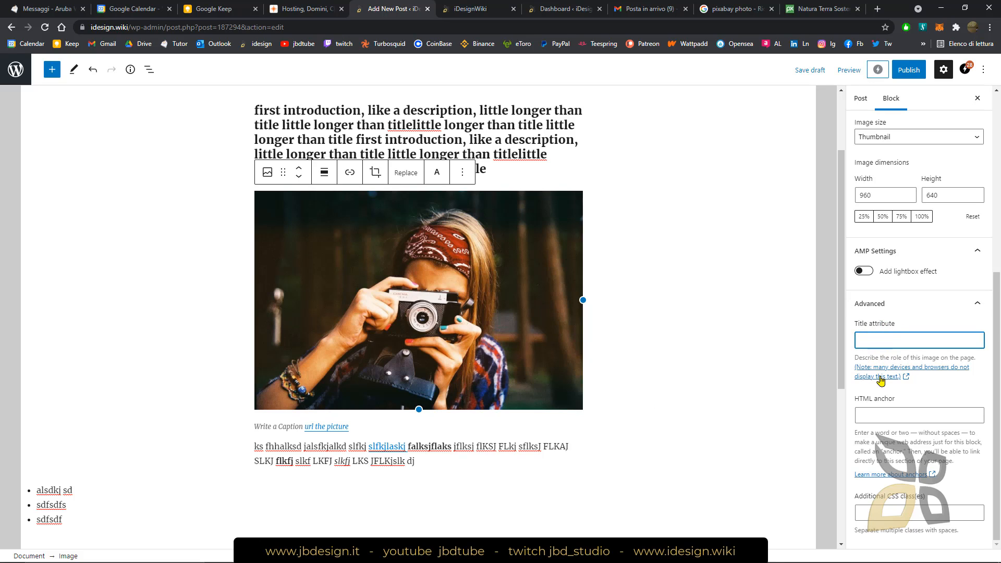
Review the post's status, visibility, permalink and category settings, briefly toggling one category on and off
left_click(861, 99)
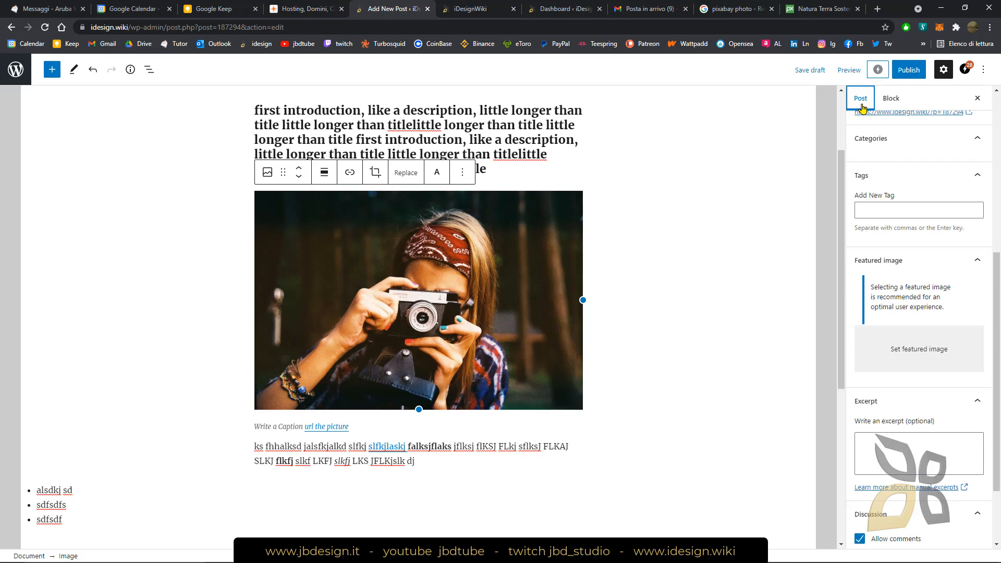
scroll(913, 304, "up", 1)
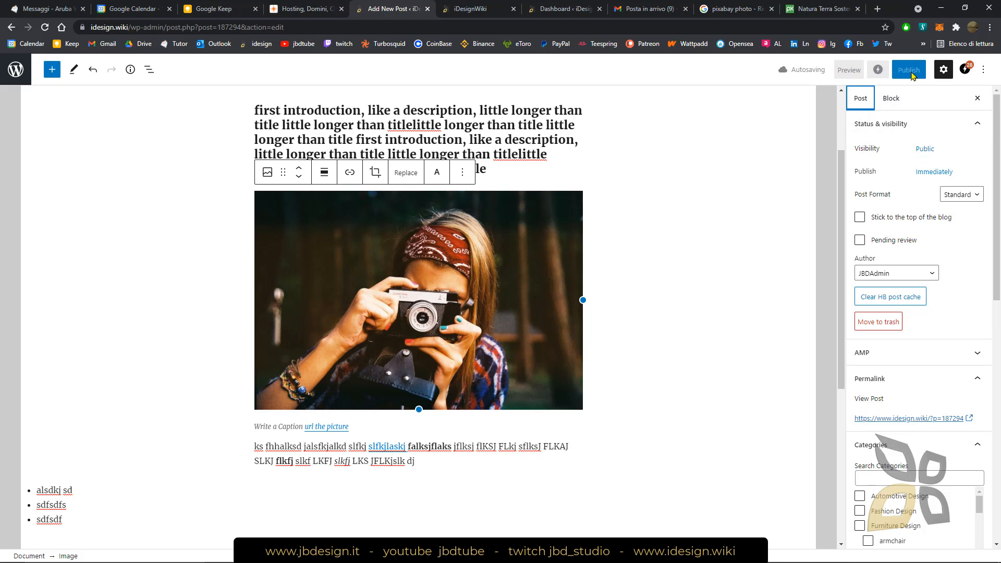
scroll(927, 209, "down", 1)
scroll(924, 217, "down", 3)
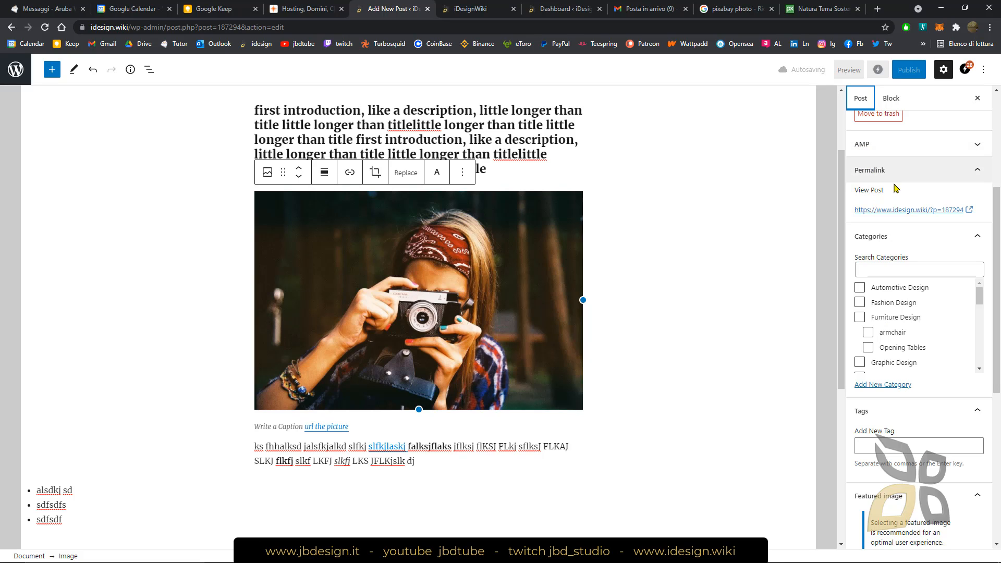
scroll(999, 232, "down", 1)
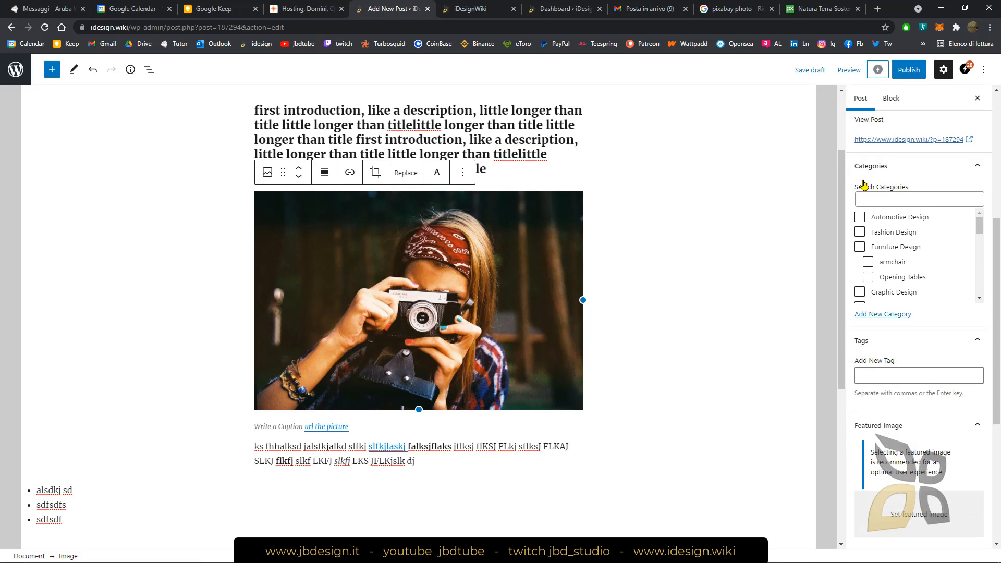
scroll(865, 183, "down", 1)
left_click(860, 219)
left_click(859, 220)
Add the tags "photo", "picture", "pixabay" and "so on" to the post
scroll(922, 244, "down", 8)
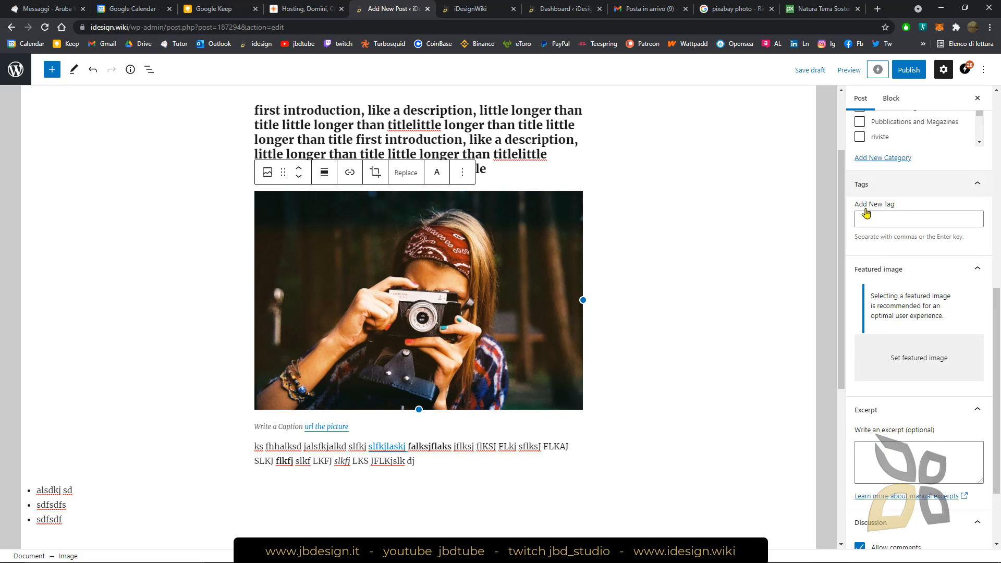
left_click(878, 219)
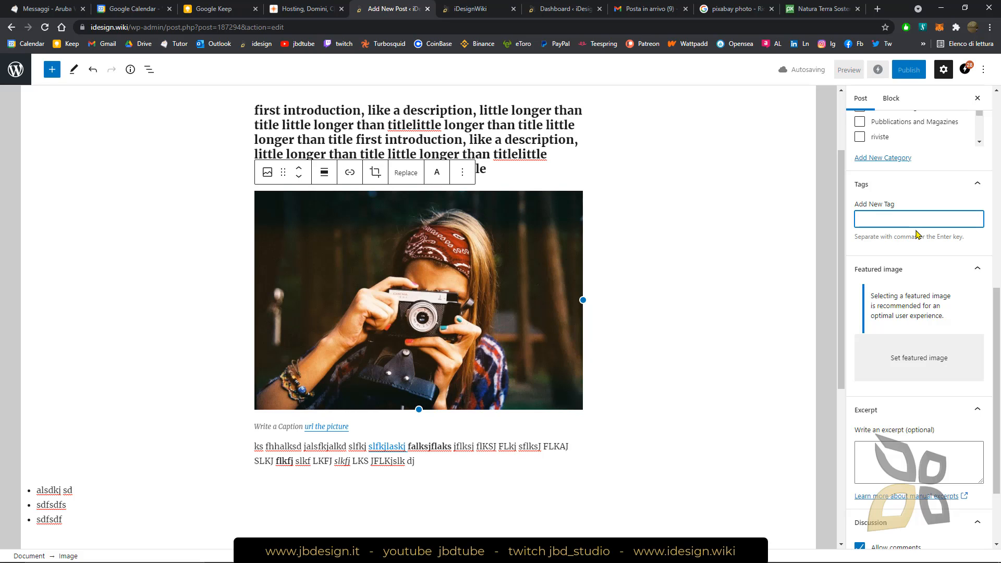
type("to")
key("Return")
type("picture")
key("Return")
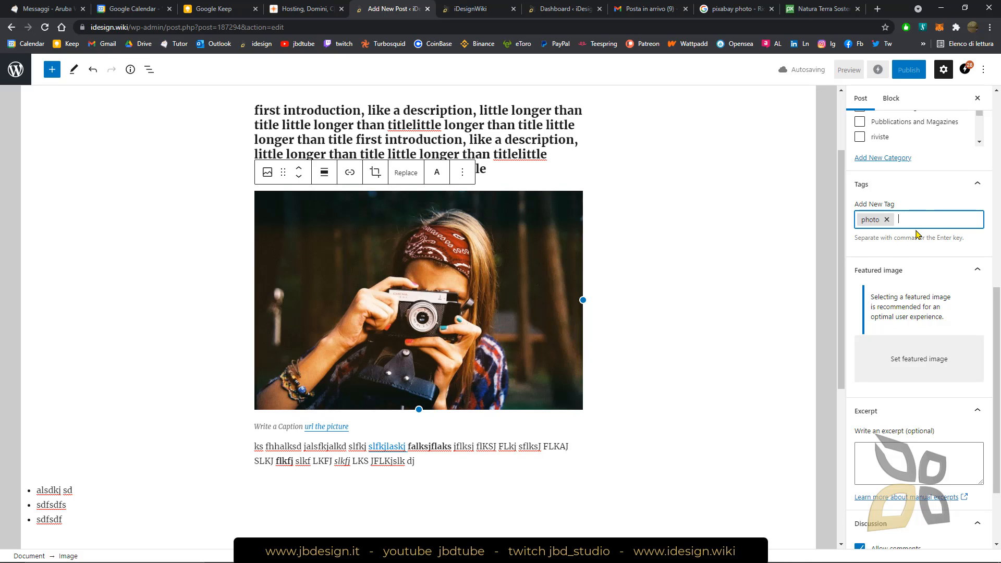
type("pixabay")
key("Return")
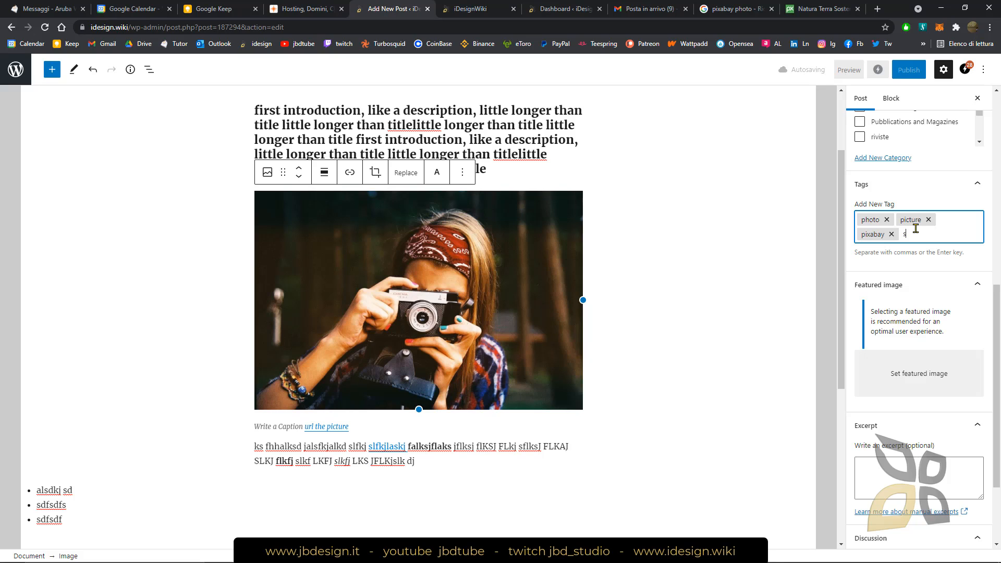
type("so on")
key("Return")
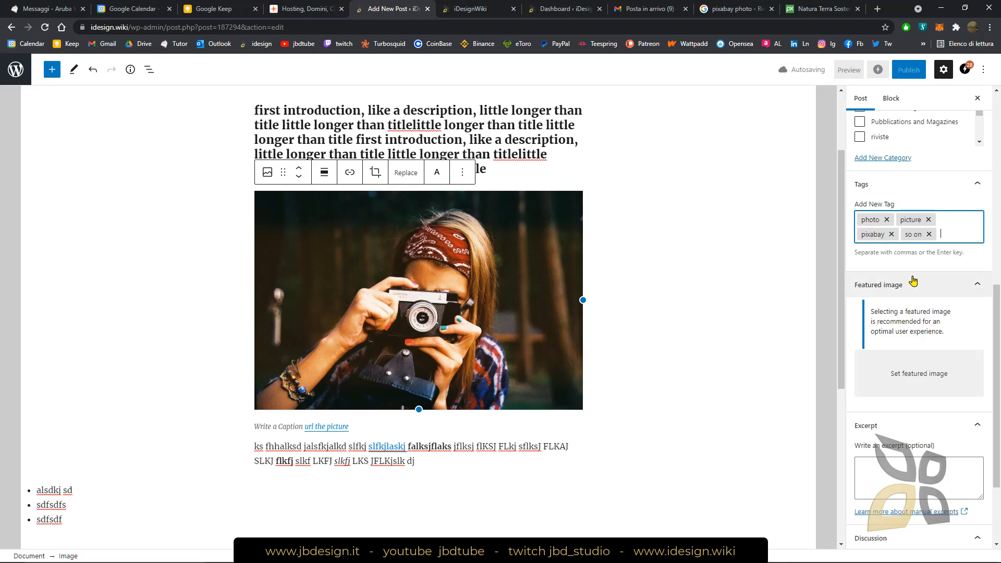
Examine the featured image, excerpt, discussion and ad settings, and the block choices for the empty paragraph above the quote
scroll(913, 281, "down", 1)
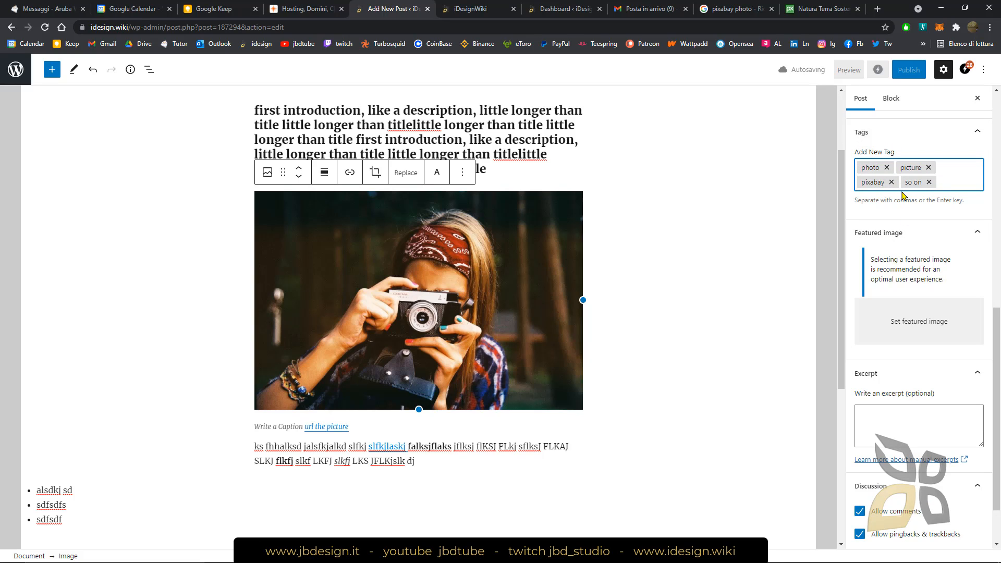
left_click_drag(997, 324, 999, 357)
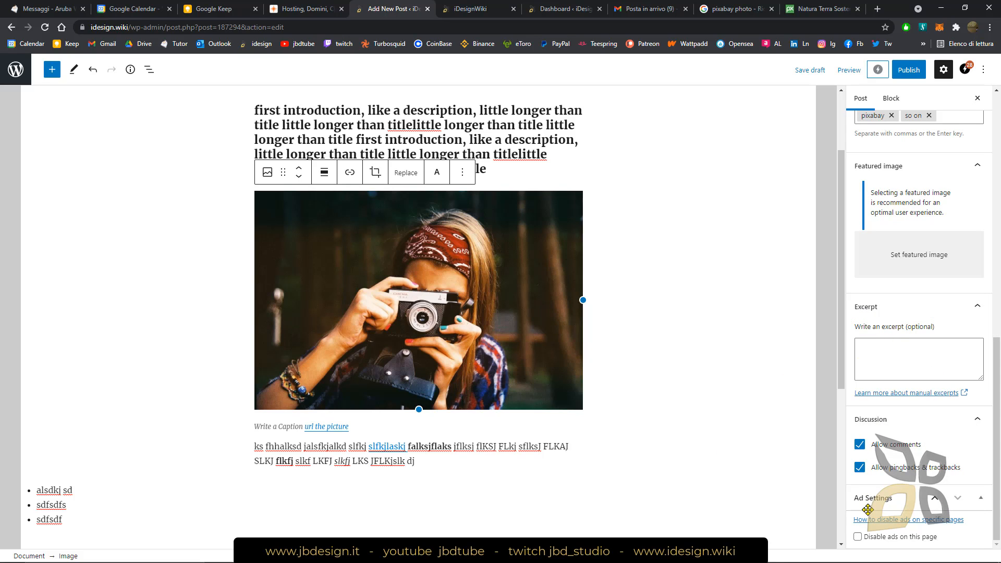
scroll(333, 433, "up", 2)
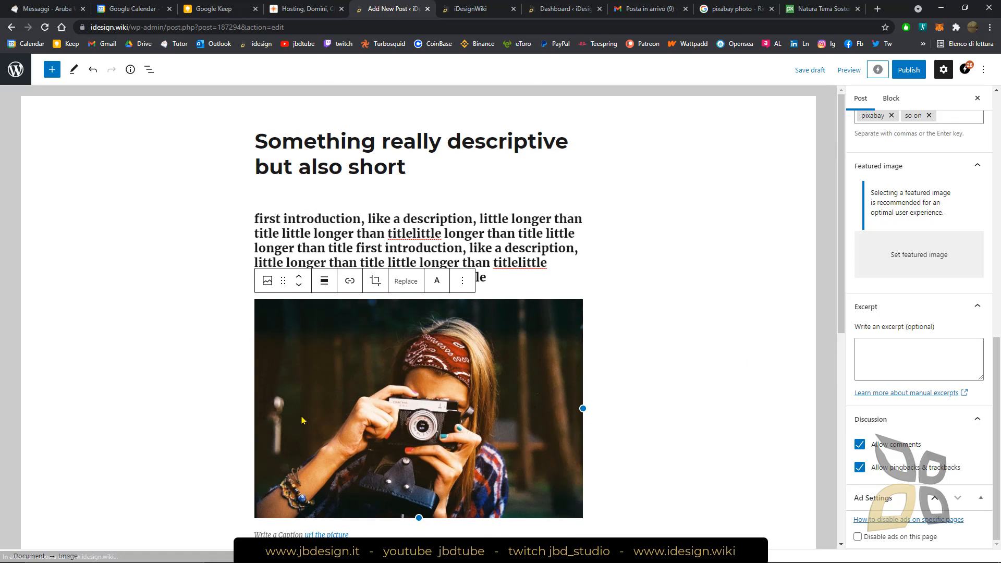
scroll(310, 407, "down", 4)
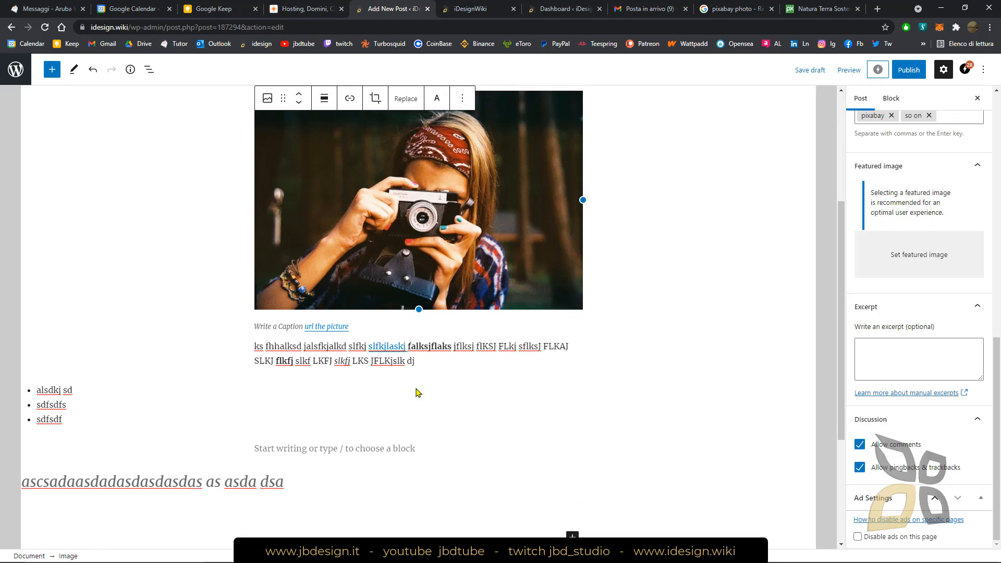
left_click(405, 444)
scroll(589, 344, "down", 3)
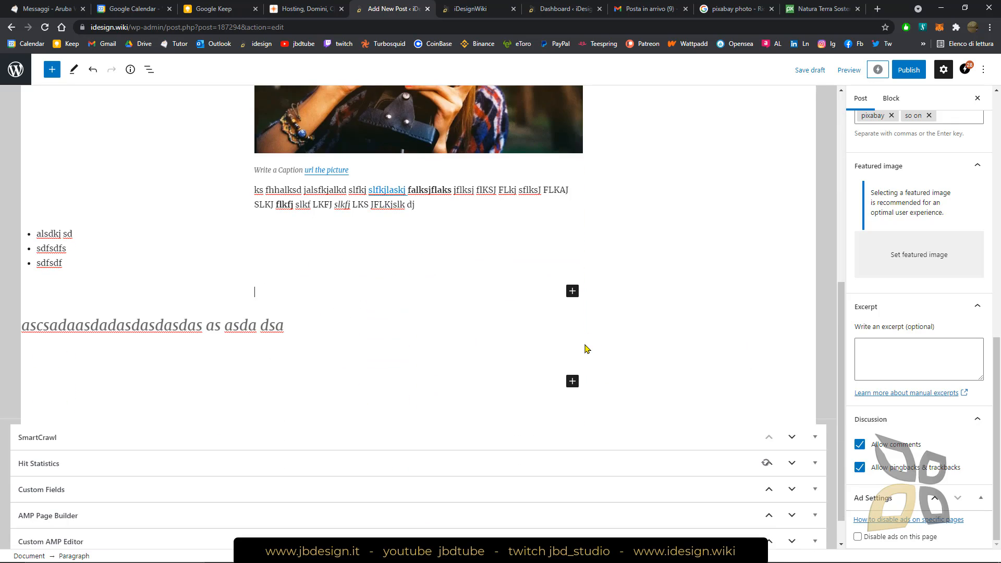
left_click(571, 291)
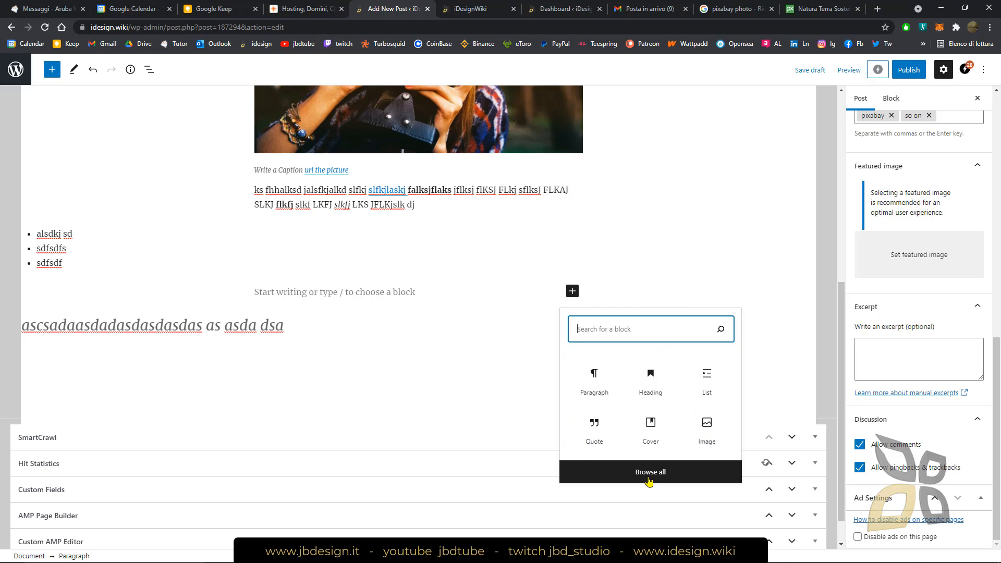
left_click(618, 259)
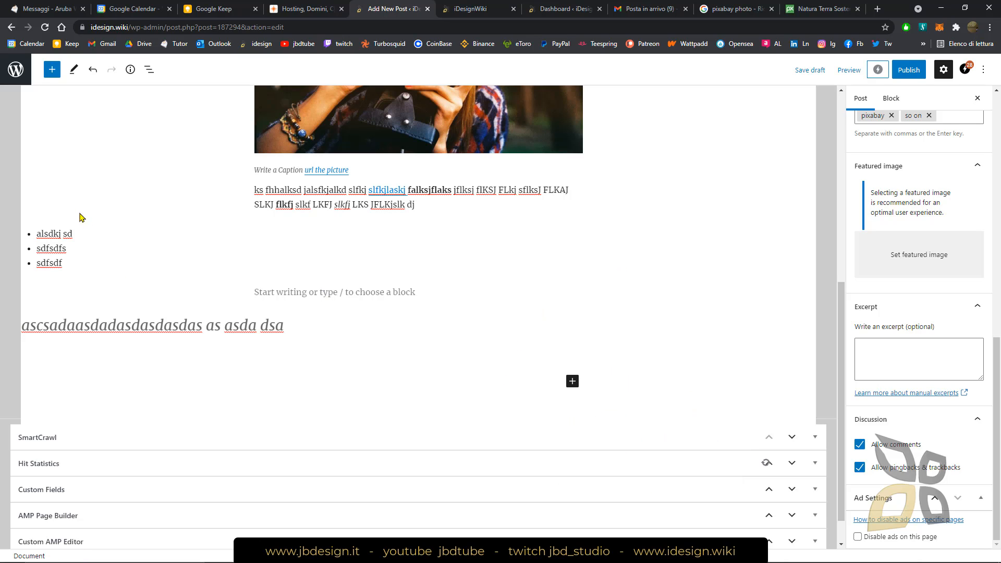
Leave the post editor for the list of all posts, discarding the unsaved changes
left_click(16, 69)
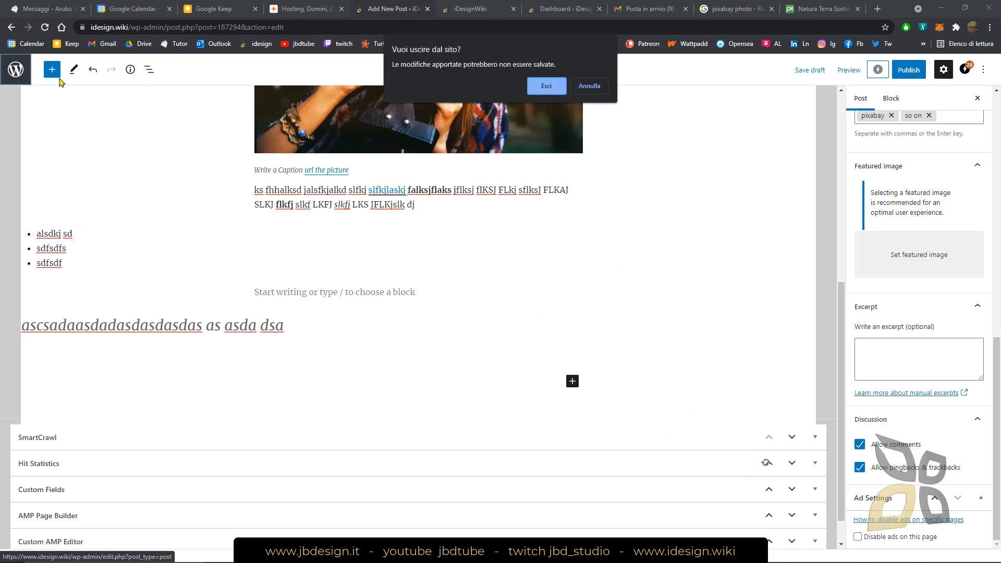
left_click(547, 87)
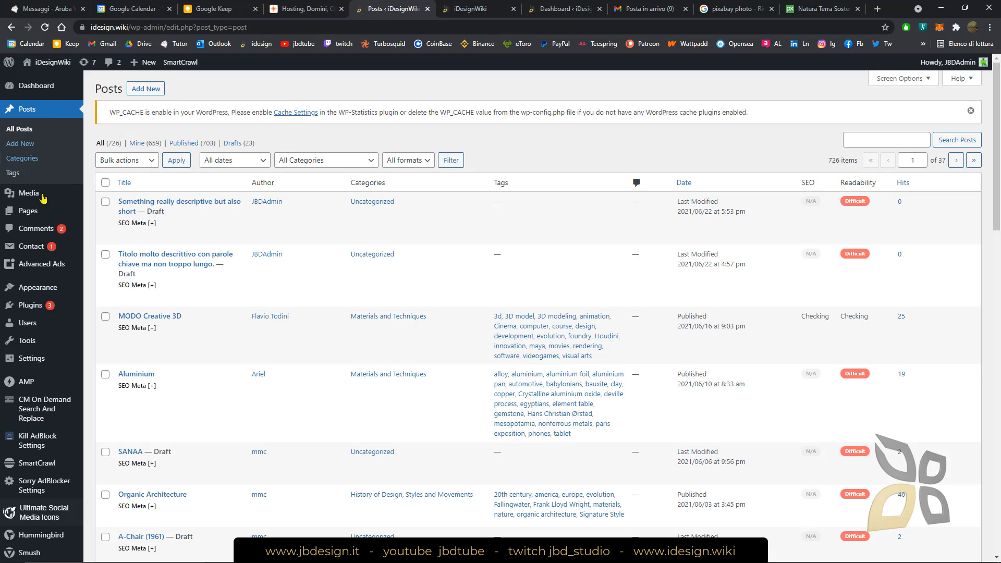
mouse_move(24, 294)
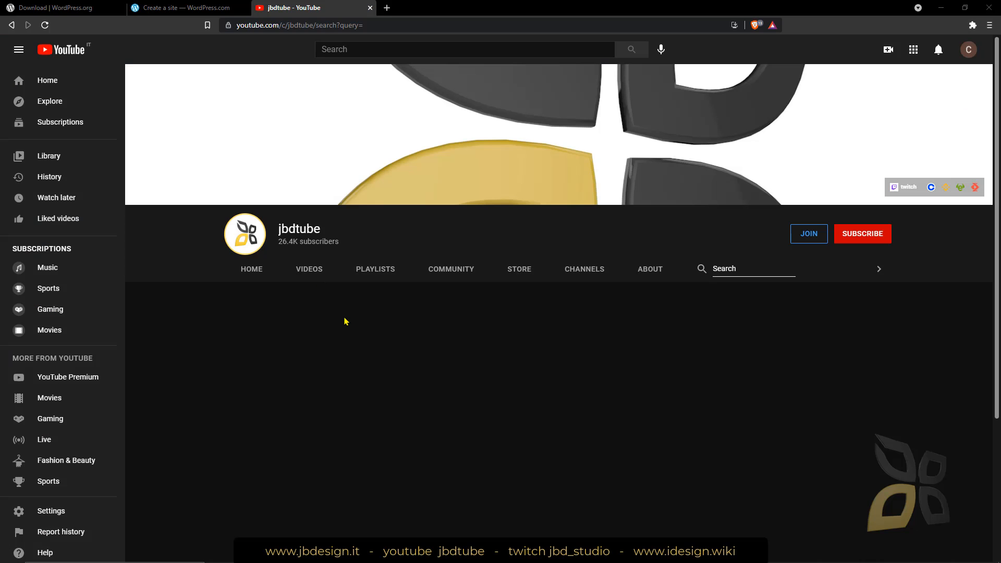
On YouTube, browse the jbdtube channel's uploaded videos and its playlists, including more of the English Video-Courses row
left_click(309, 269)
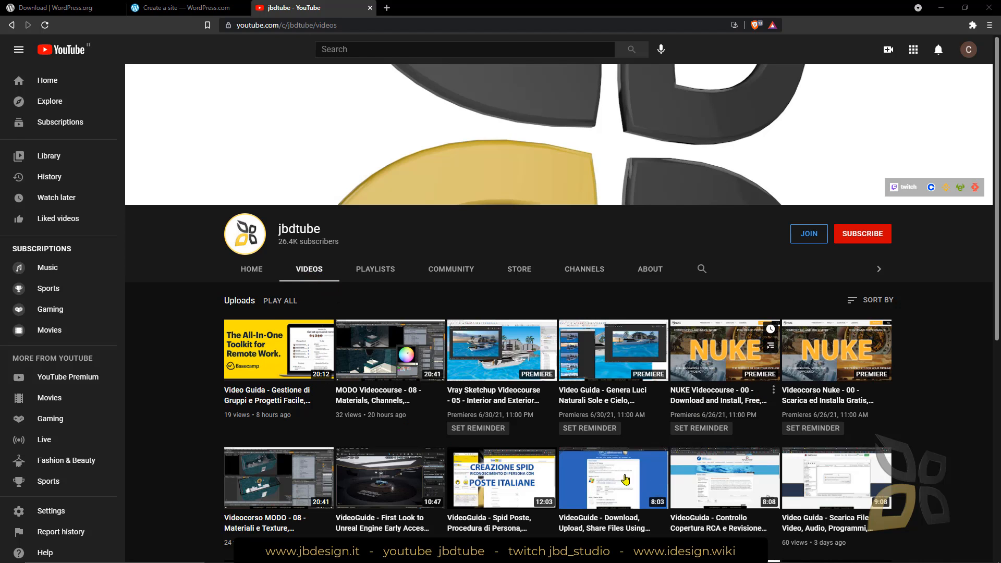
left_click(374, 270)
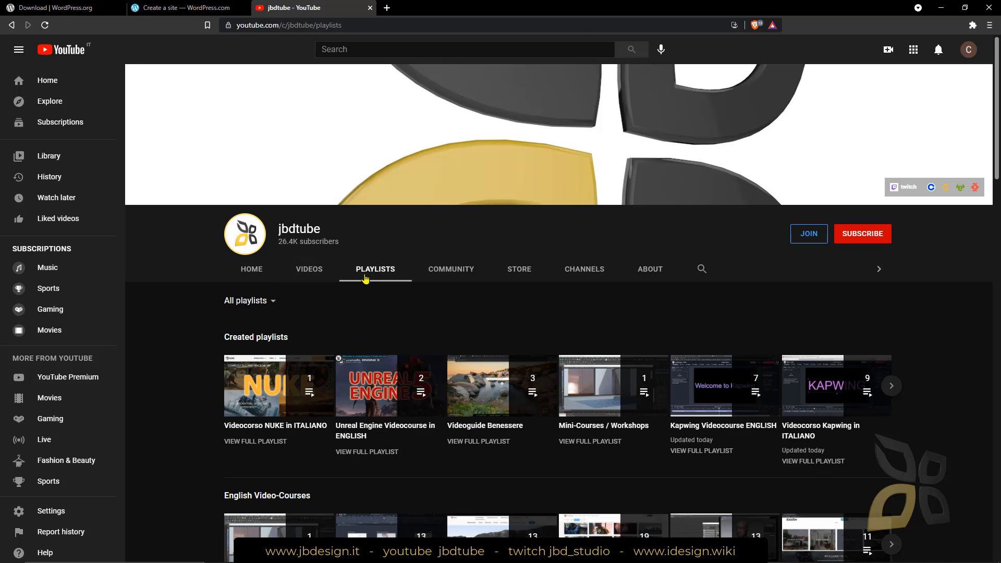
scroll(352, 358, "down", 3)
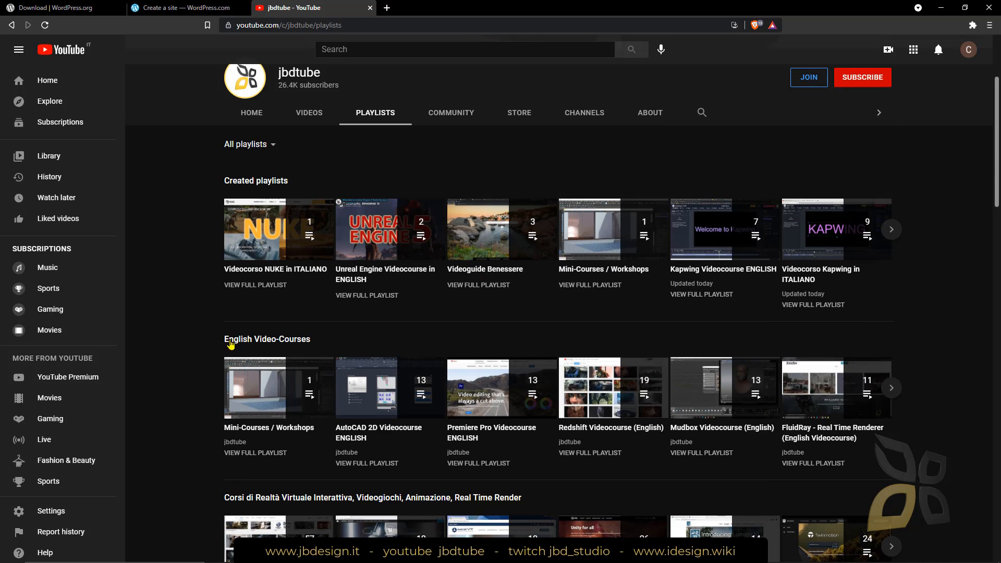
left_click(891, 387)
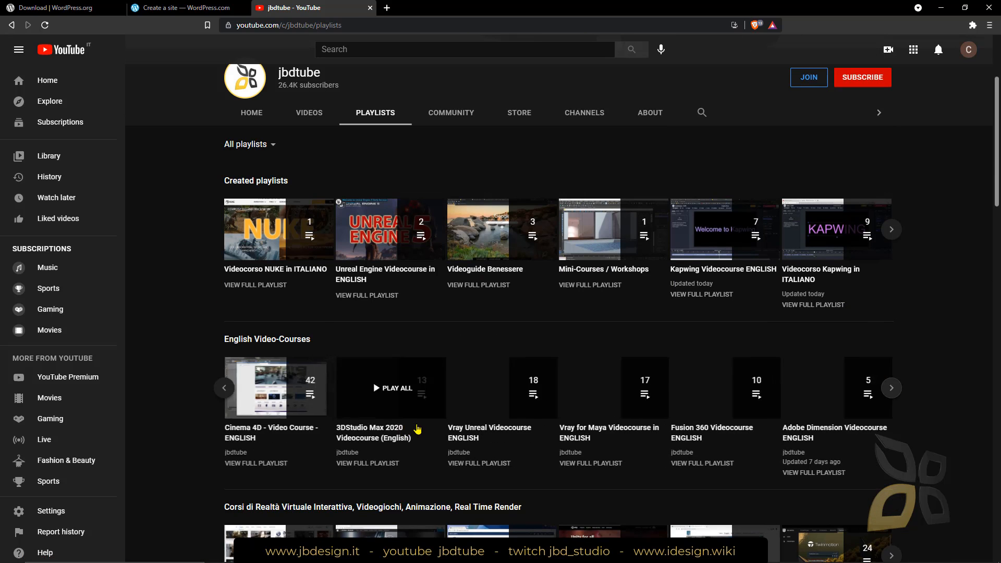
scroll(455, 376, "up", 3)
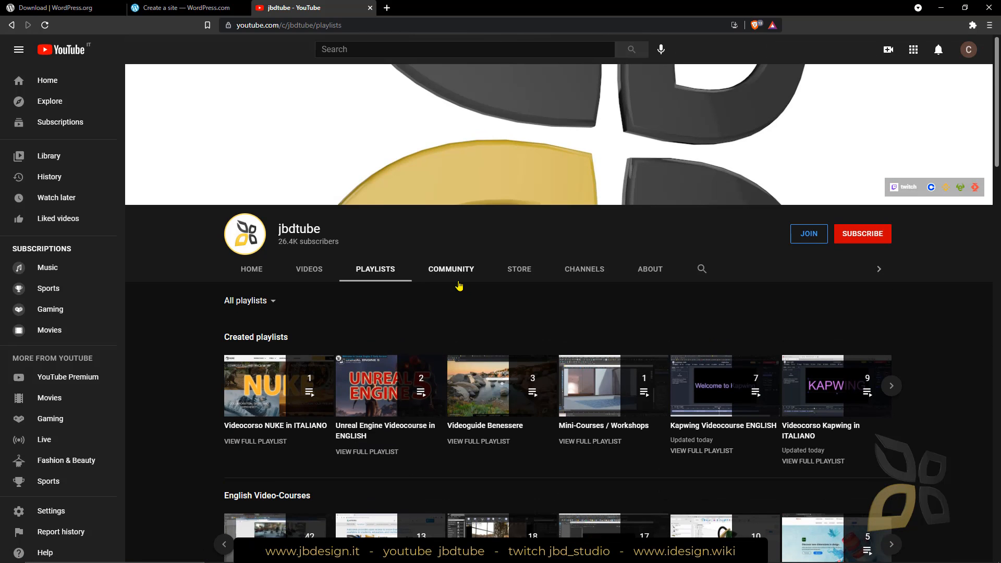
Review the jbdtube channel's description and links, look at its store merchandise, and return to the uploaded videos
left_click(647, 270)
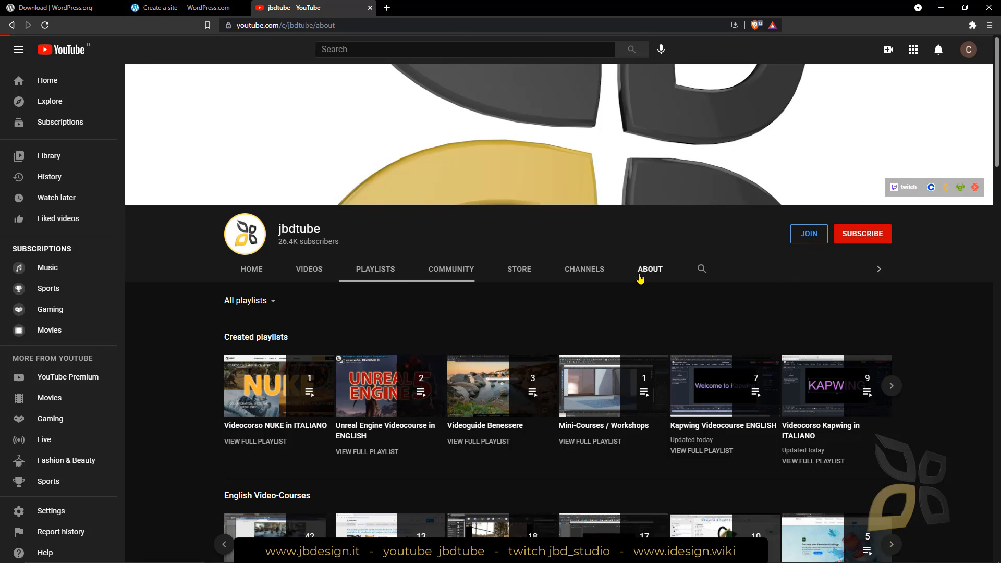
scroll(396, 448, "down", 4)
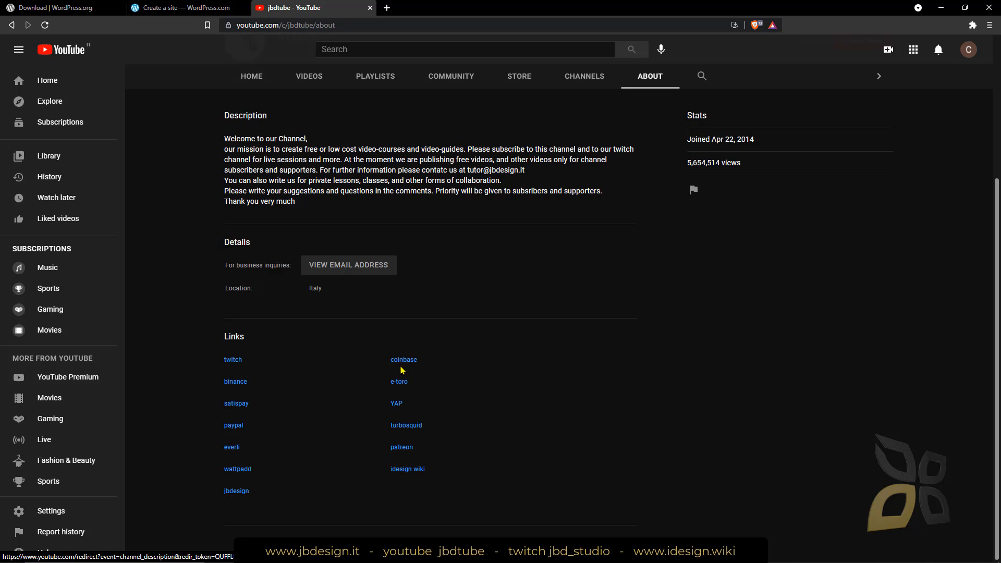
scroll(553, 412, "up", 4)
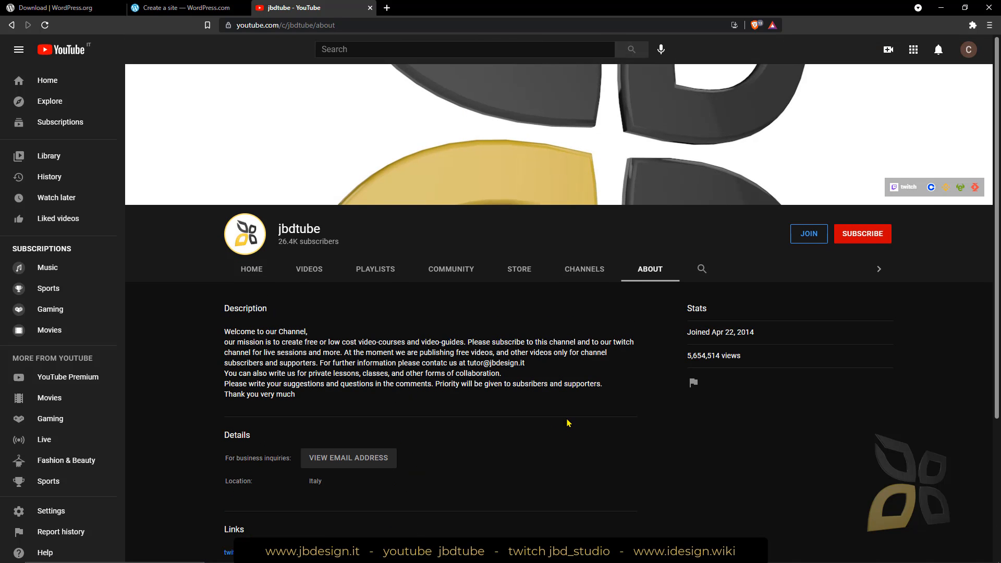
left_click(519, 269)
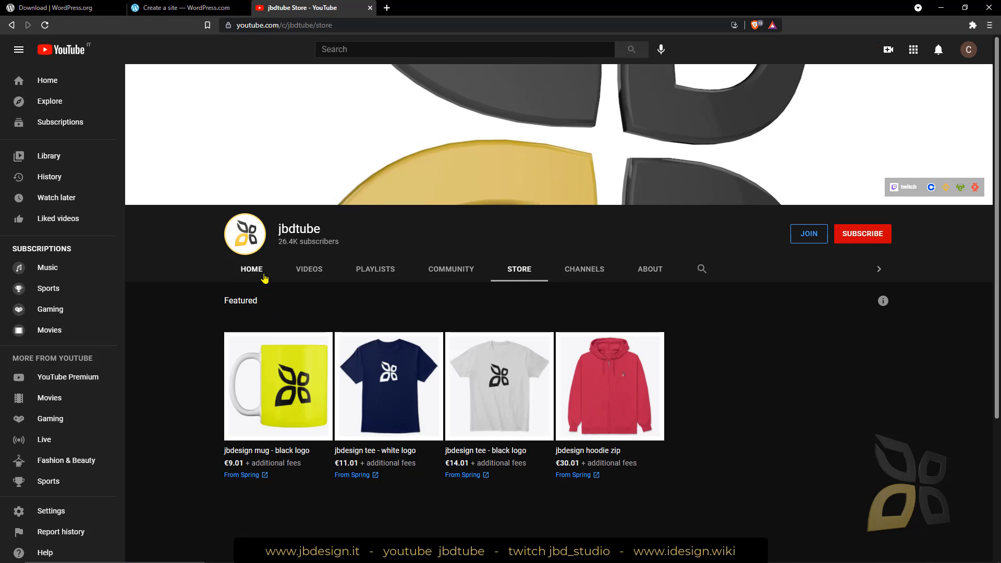
left_click(319, 270)
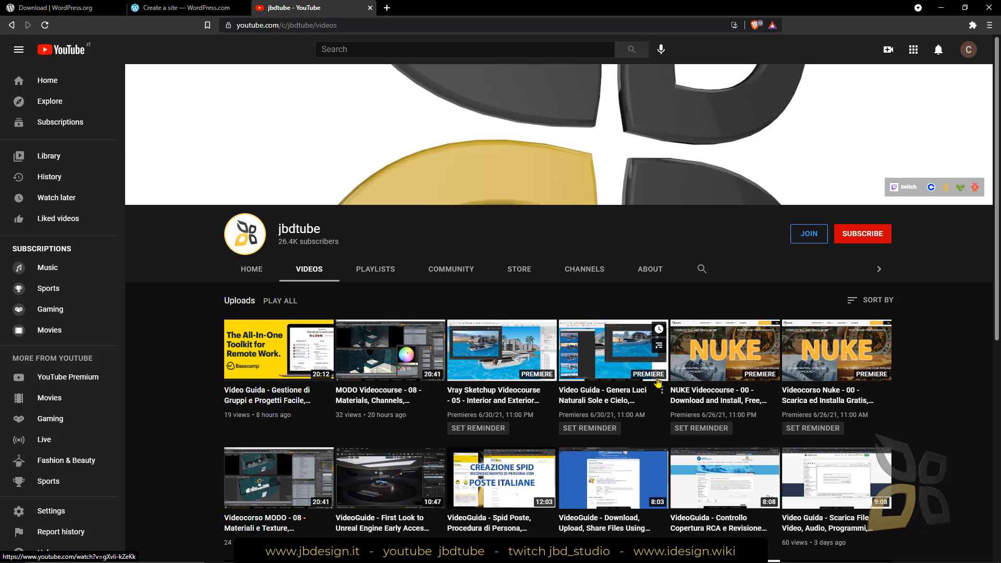